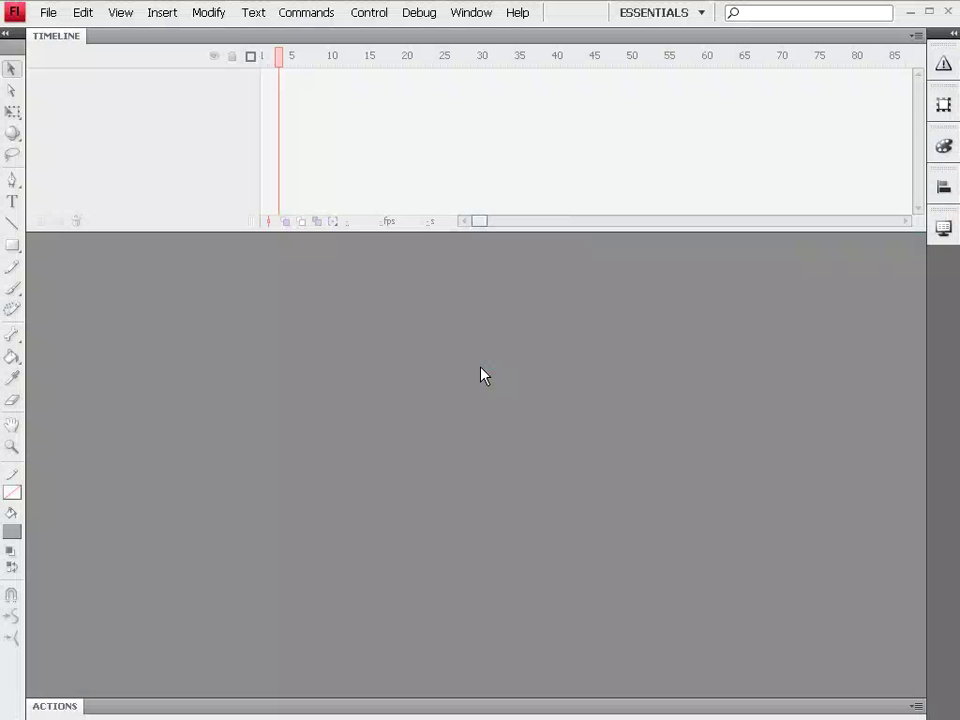
# Step: Create a new document from the 250 x 250 Square Pop-Up Banner advertising template
pyautogui.click(47, 14)
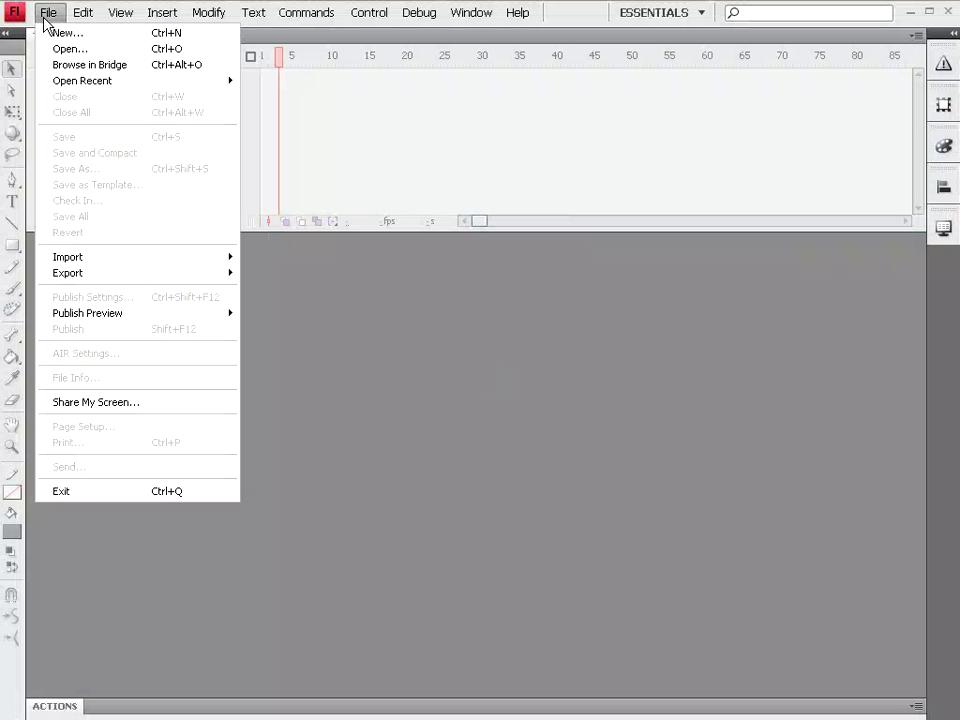
pyautogui.click(62, 33)
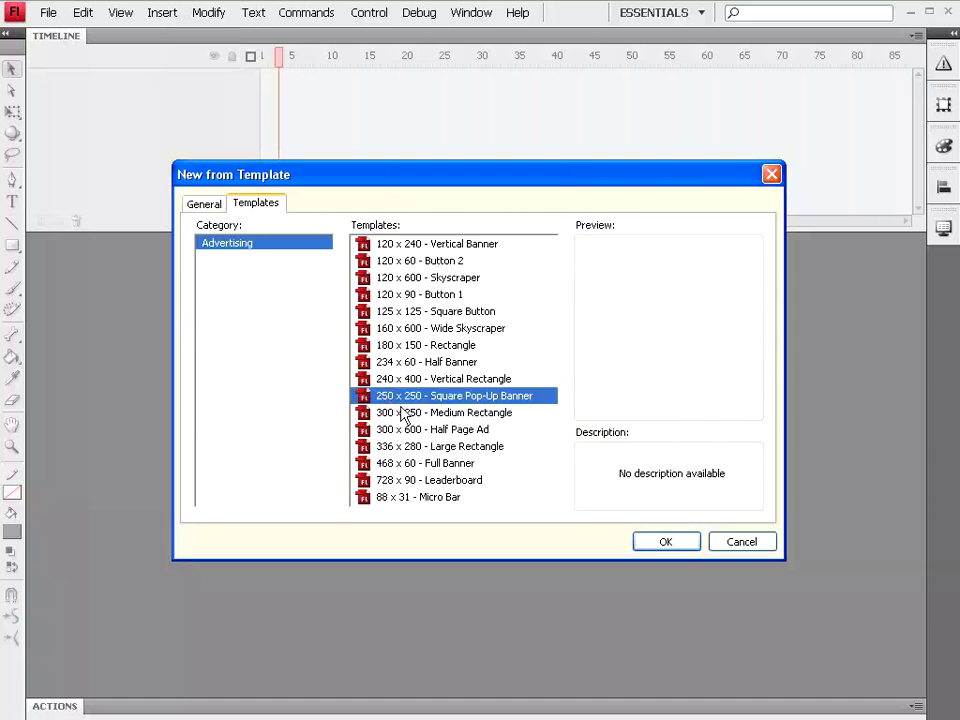
pyautogui.click(666, 542)
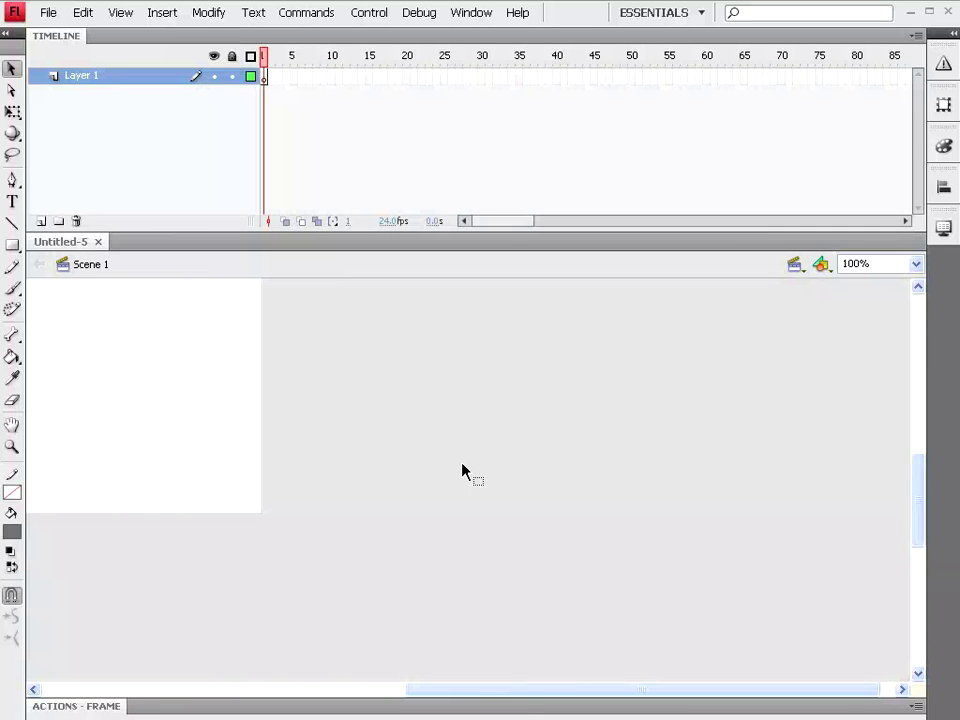
pyautogui.moveTo(518, 692); pyautogui.dragTo(437, 684)
pyautogui.moveTo(906, 536); pyautogui.dragTo(906, 516)
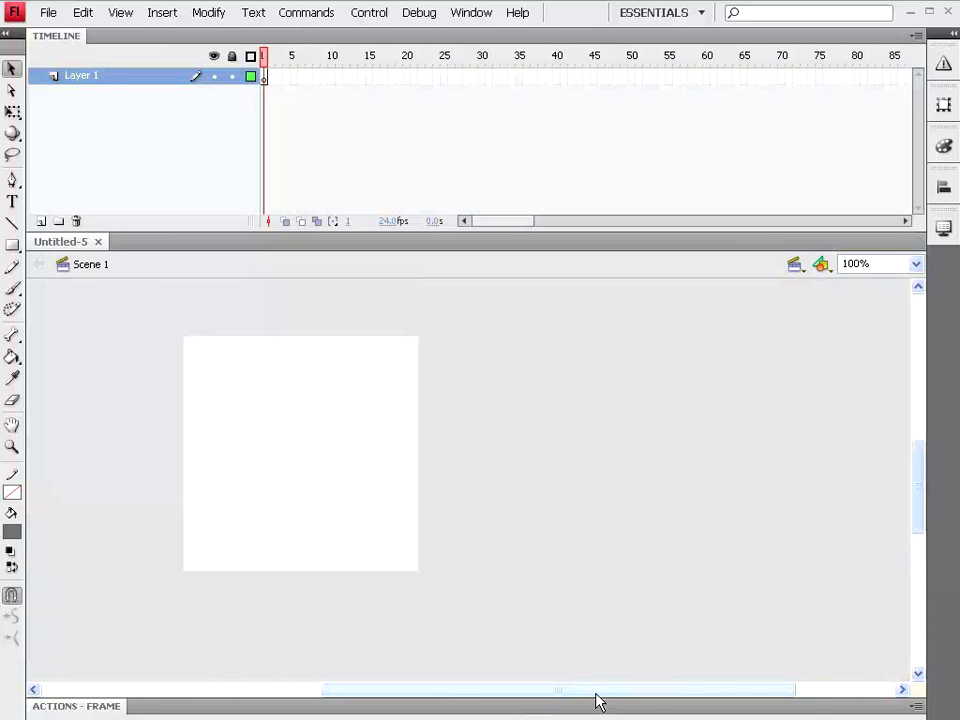
pyautogui.moveTo(598, 700); pyautogui.dragTo(655, 695)
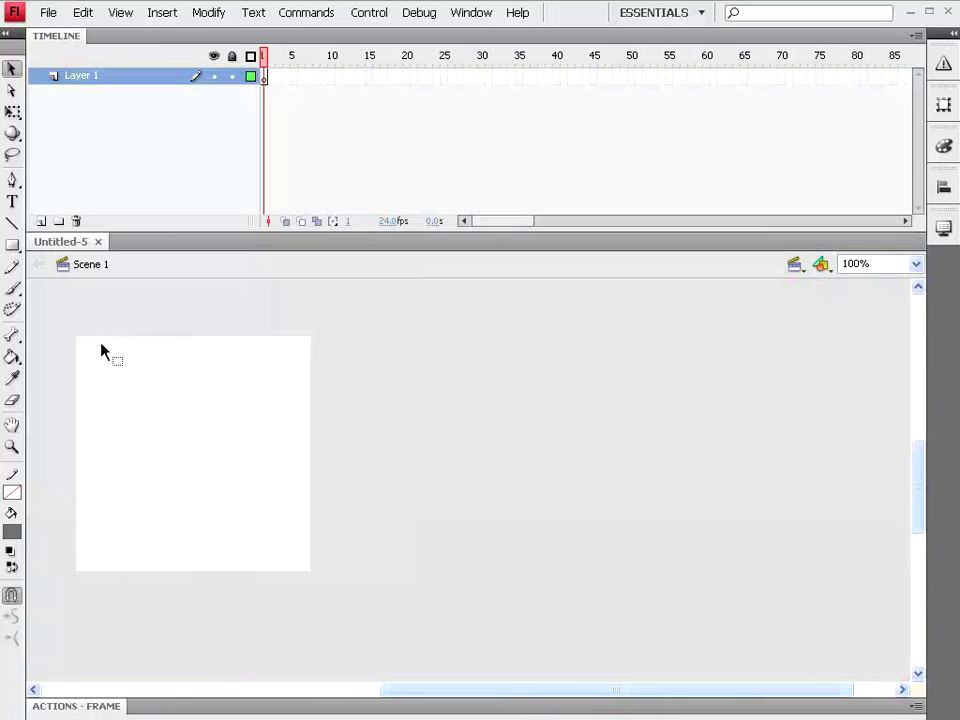
# Step: Draw a grey rectangle bar in the lower-left area of the stage
pyautogui.click(11, 246)
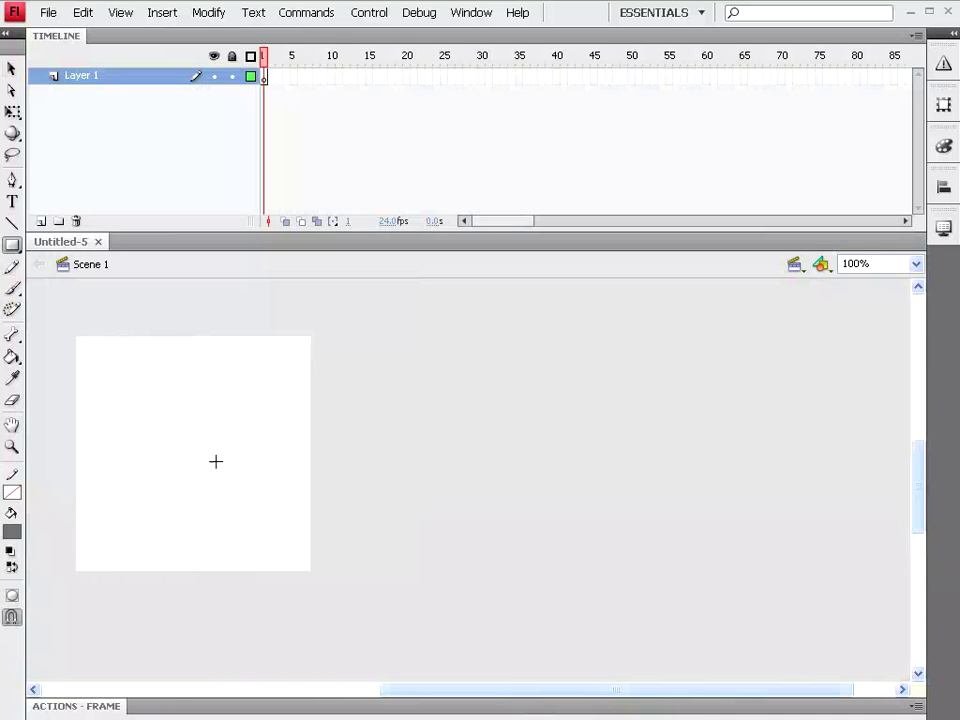
pyautogui.moveTo(116, 466); pyautogui.dragTo(234, 490)
pyautogui.click(11, 69)
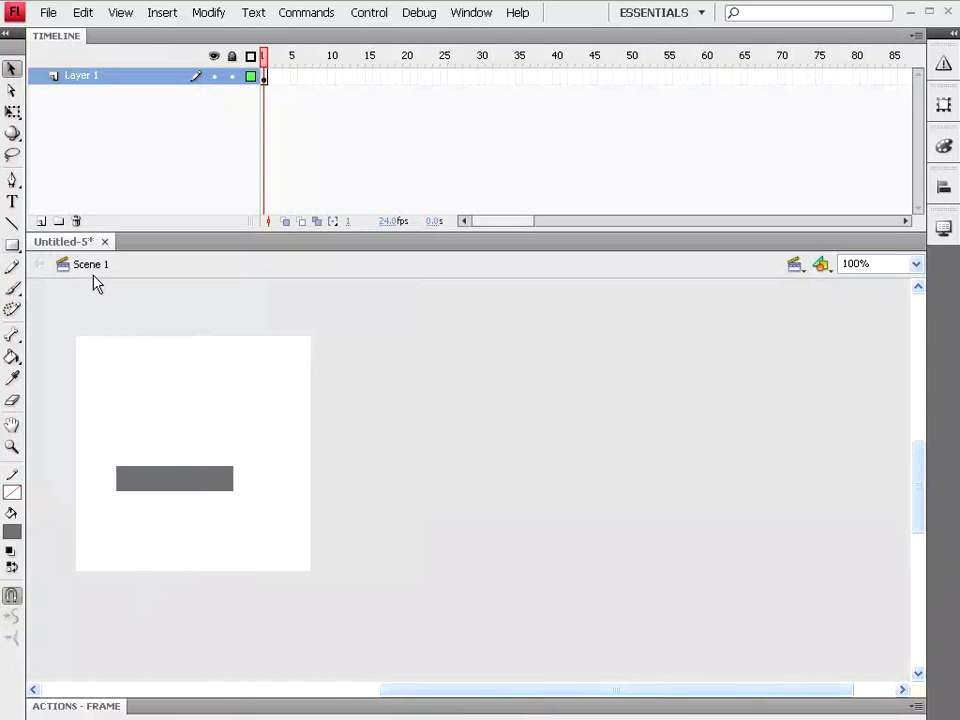
# Step: Convert the grey bar to a Graphic symbol named Graphic1 and nudge it down-left
pyautogui.rightClick(165, 486)
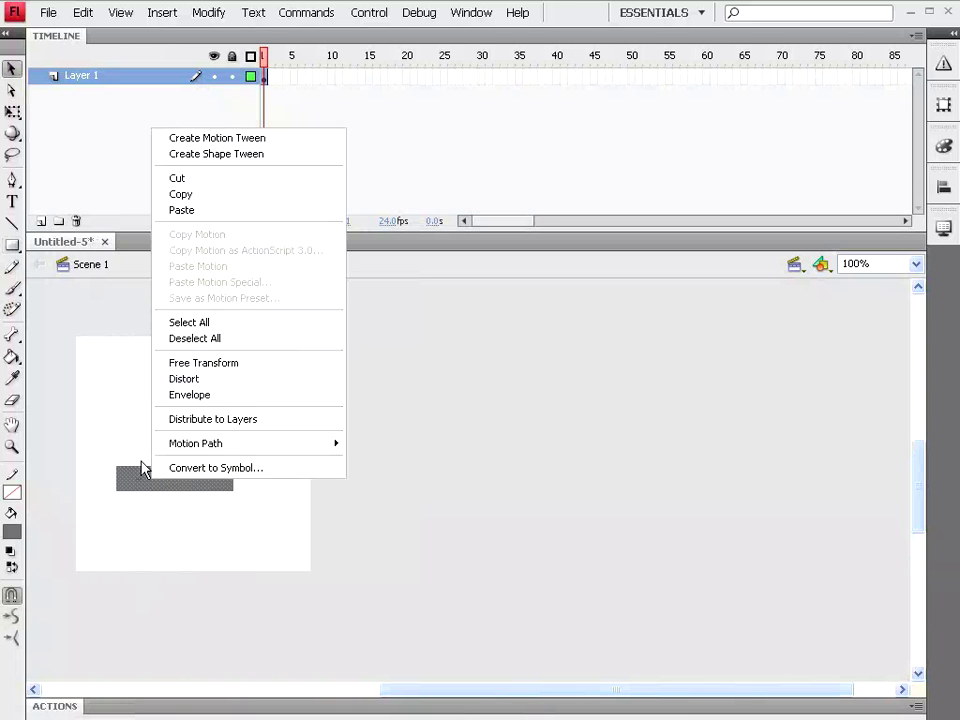
pyautogui.click(207, 13)
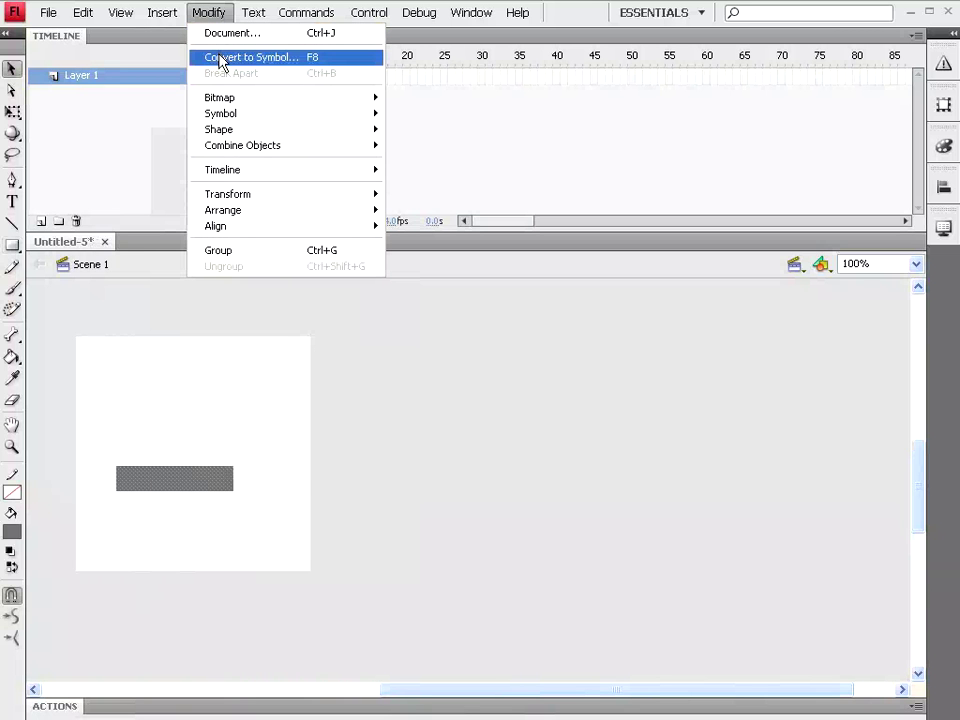
pyautogui.click(163, 486)
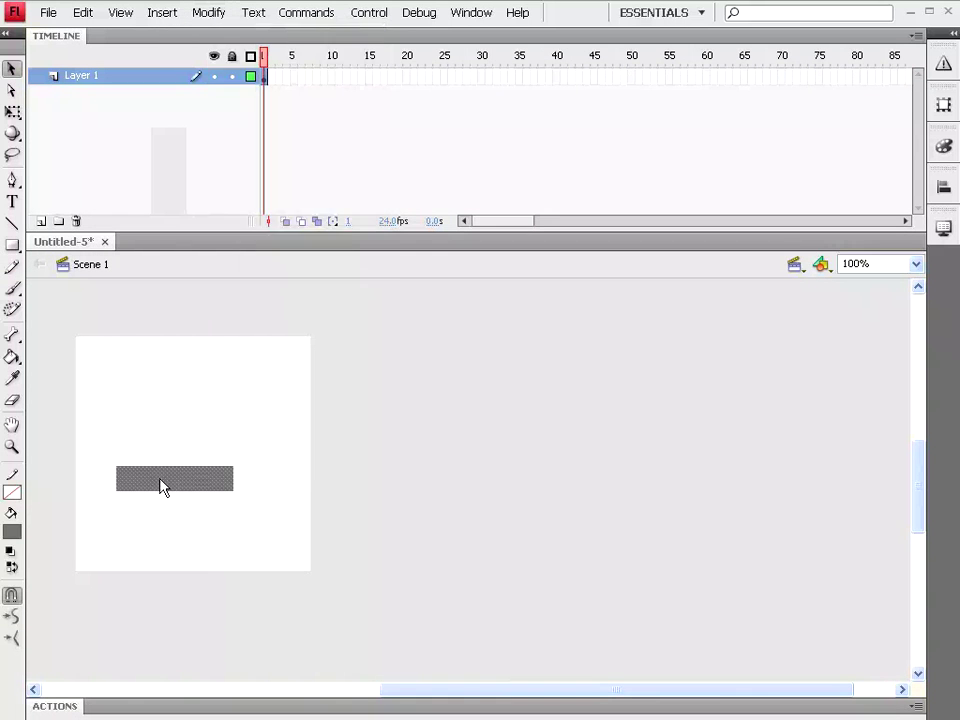
pyautogui.rightClick(183, 486)
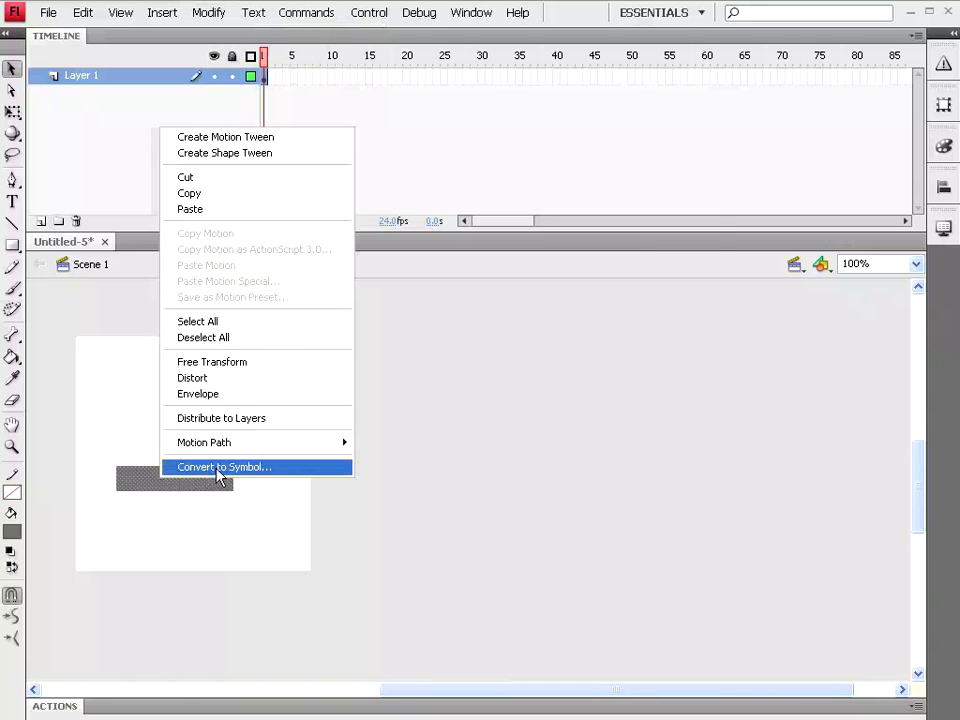
pyautogui.click(218, 470)
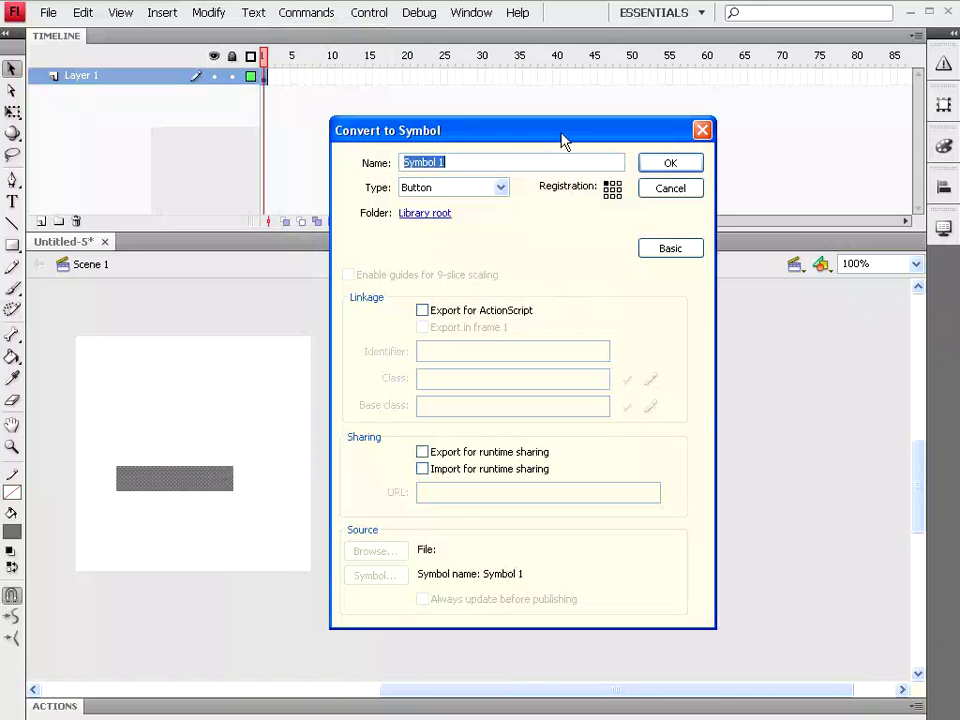
pyautogui.moveTo(562, 140); pyautogui.dragTo(520, 137)
pyautogui.click(458, 185)
pyautogui.click(372, 227)
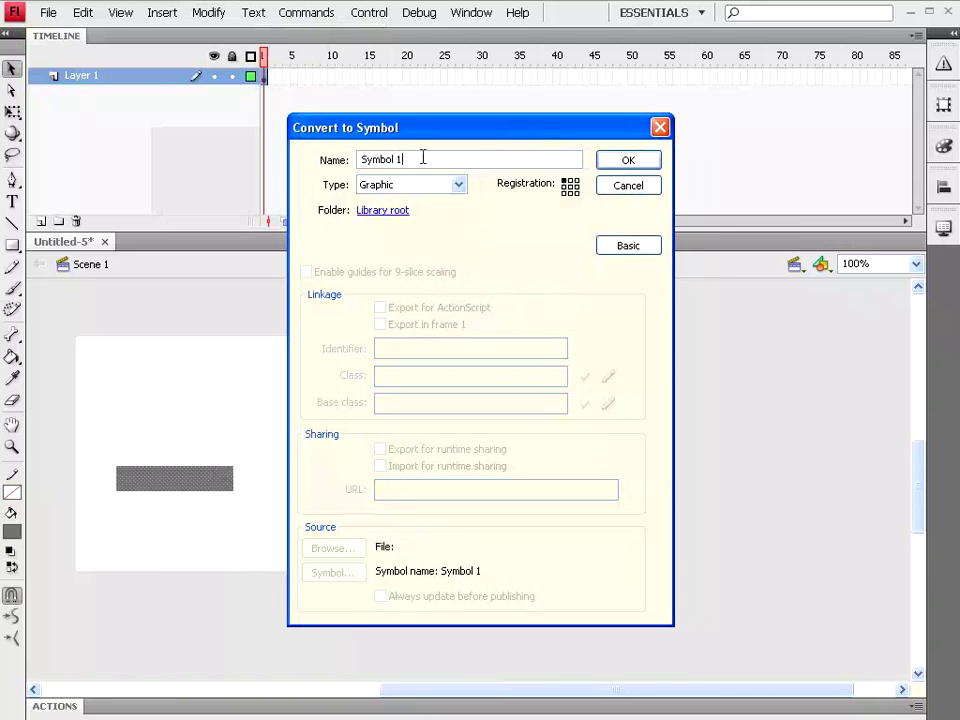
pyautogui.moveTo(423, 157); pyautogui.dragTo(288, 165)
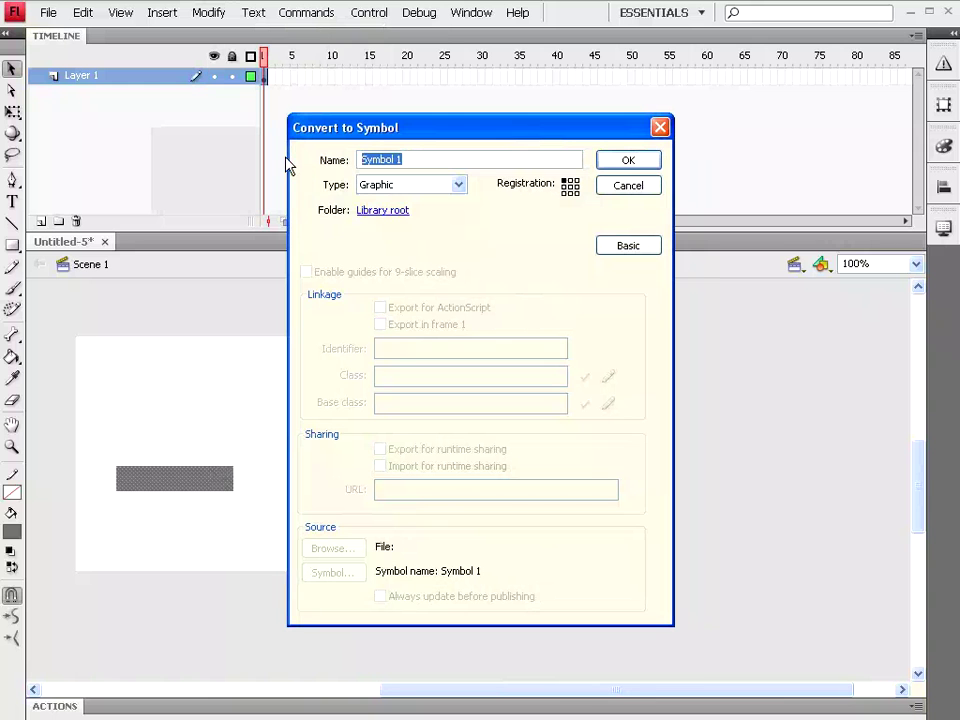
pyautogui.write('Graphic1')
pyautogui.click(621, 165)
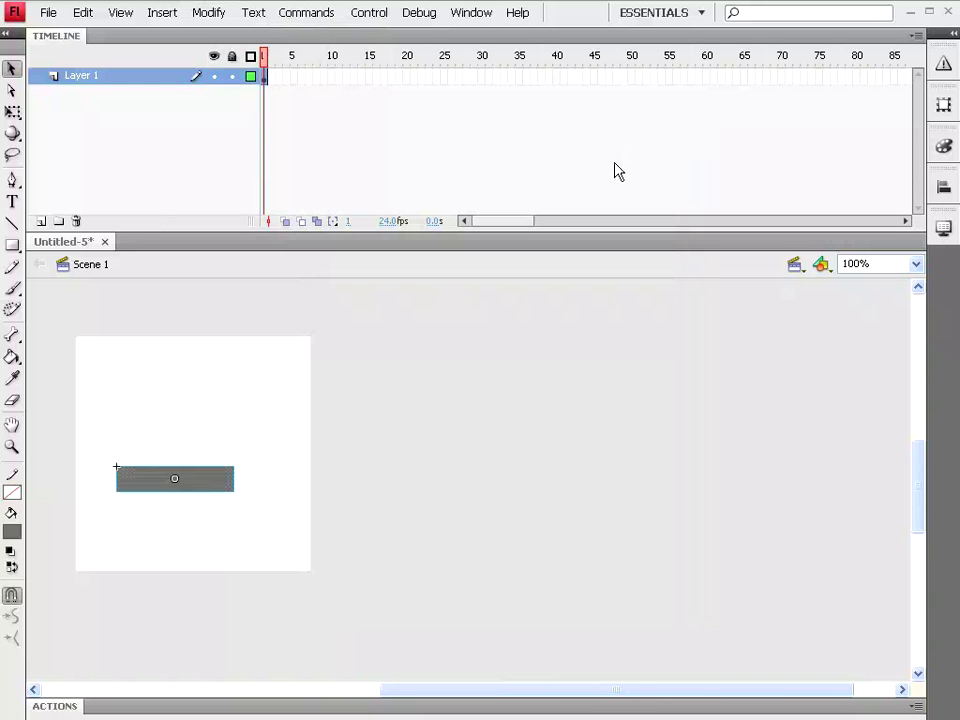
pyautogui.moveTo(204, 490)
pyautogui.mouseDown()
pyautogui.moveTo(181, 505)
pyautogui.moveTo(186, 518)
pyautogui.mouseUp()
# Step: Draw a #0066FF blue circle near the top-right of the stage with the Oval tool
pyautogui.moveTo(12, 244); pyautogui.dragTo(55, 253)
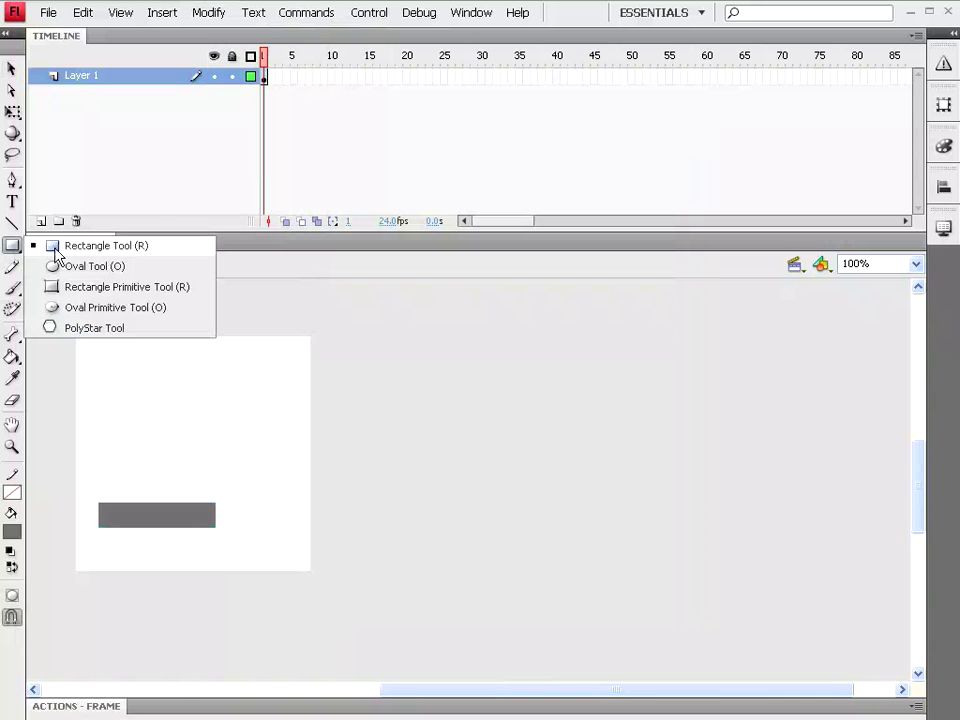
pyautogui.click(70, 266)
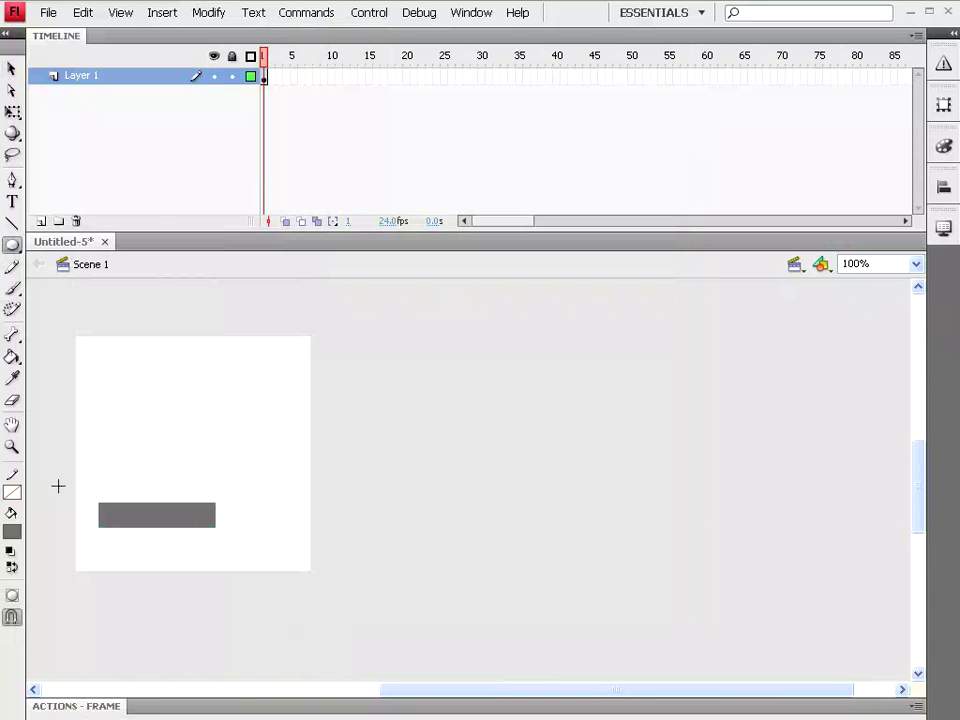
pyautogui.click(11, 534)
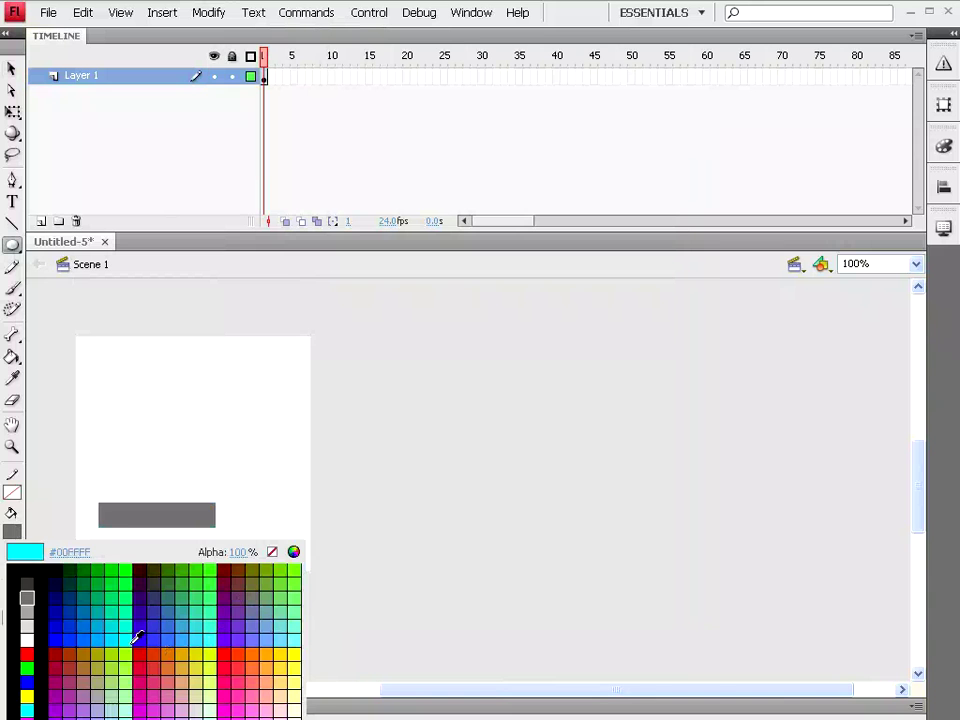
pyautogui.click(95, 633)
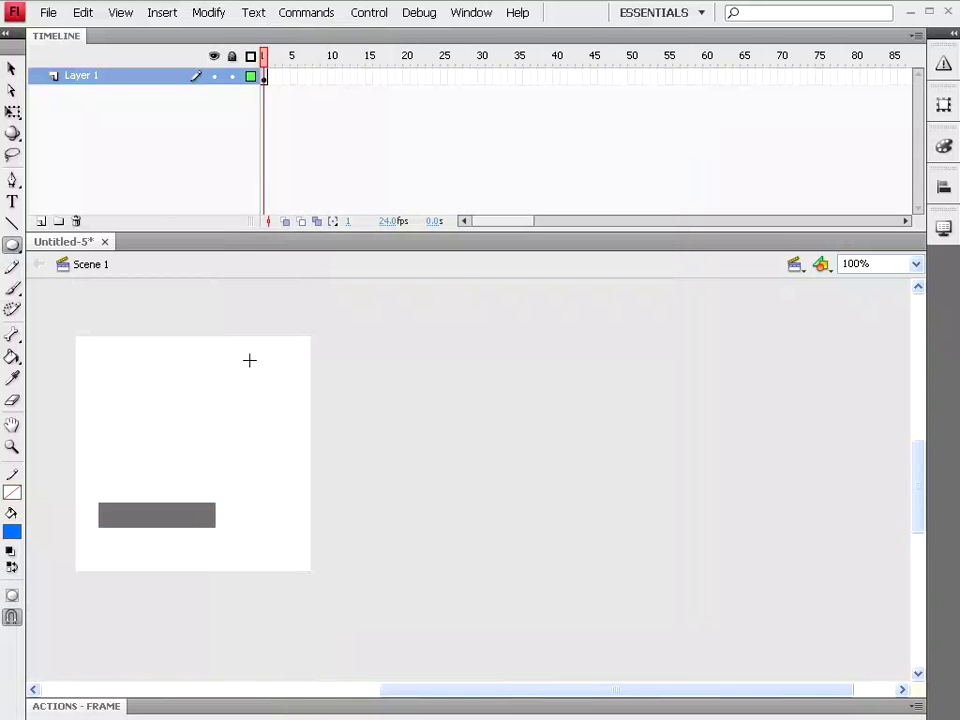
pyautogui.moveTo(239, 357); pyautogui.dragTo(276, 394)
# Step: Convert the blue circle into a Graphic symbol named Grap2
pyautogui.click(12, 70)
pyautogui.click(257, 378)
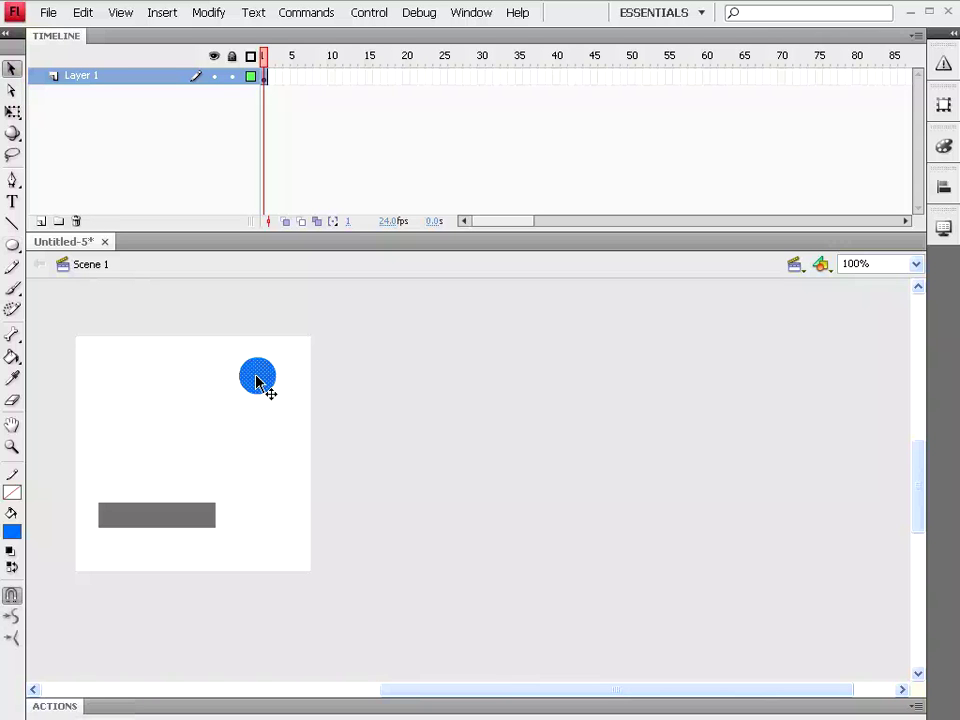
pyautogui.click(210, 14)
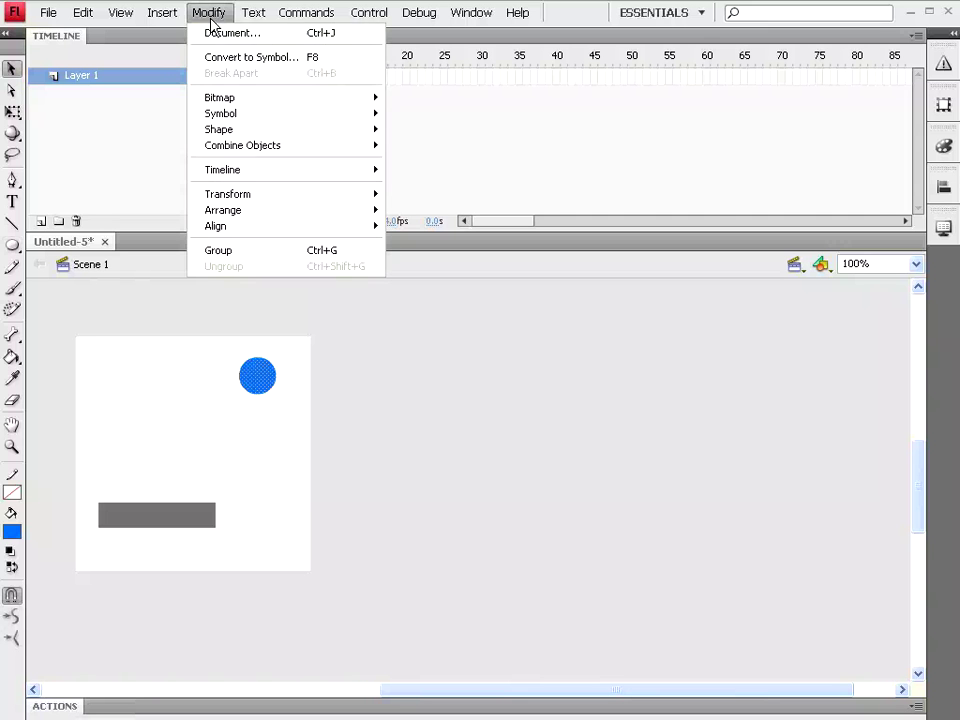
pyautogui.click(219, 58)
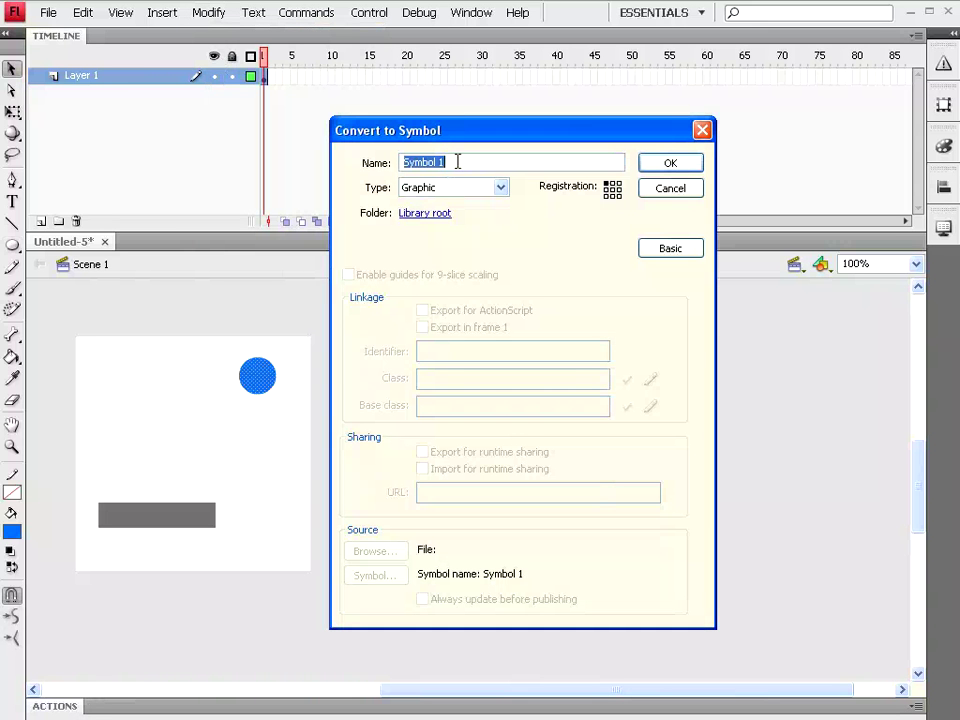
pyautogui.write('Grap')
pyautogui.write('2')
pyautogui.click(676, 167)
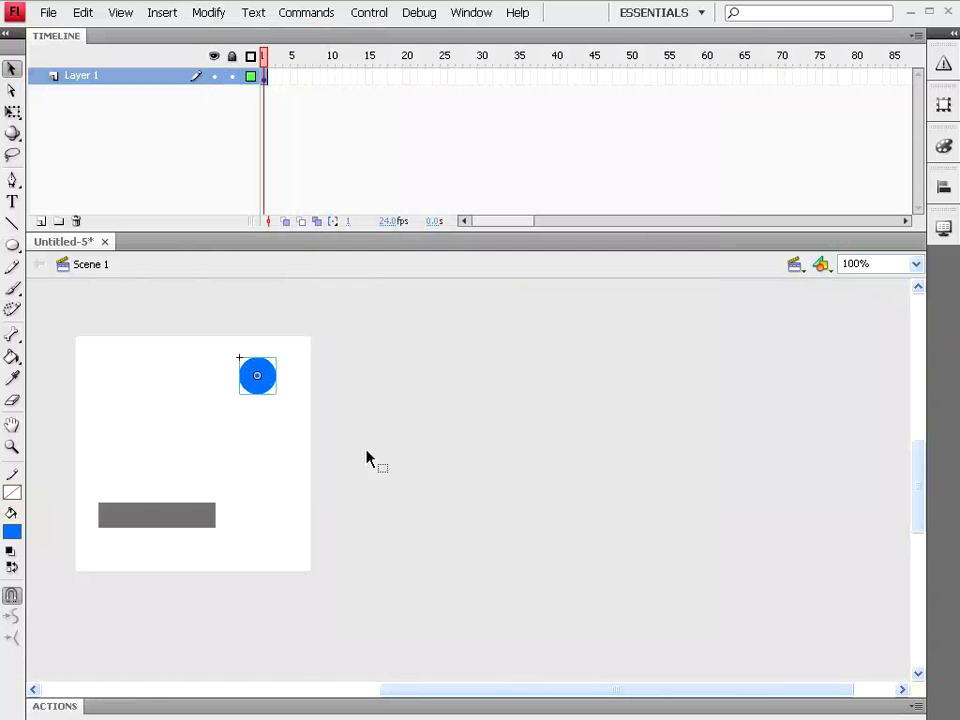
# Step: Move the grey bar lower and convert it to a Button symbol named Btn1
pyautogui.click(160, 519)
pyautogui.moveTo(140, 521)
pyautogui.mouseDown()
pyautogui.moveTo(130, 533)
pyautogui.moveTo(183, 559)
pyautogui.mouseUp()
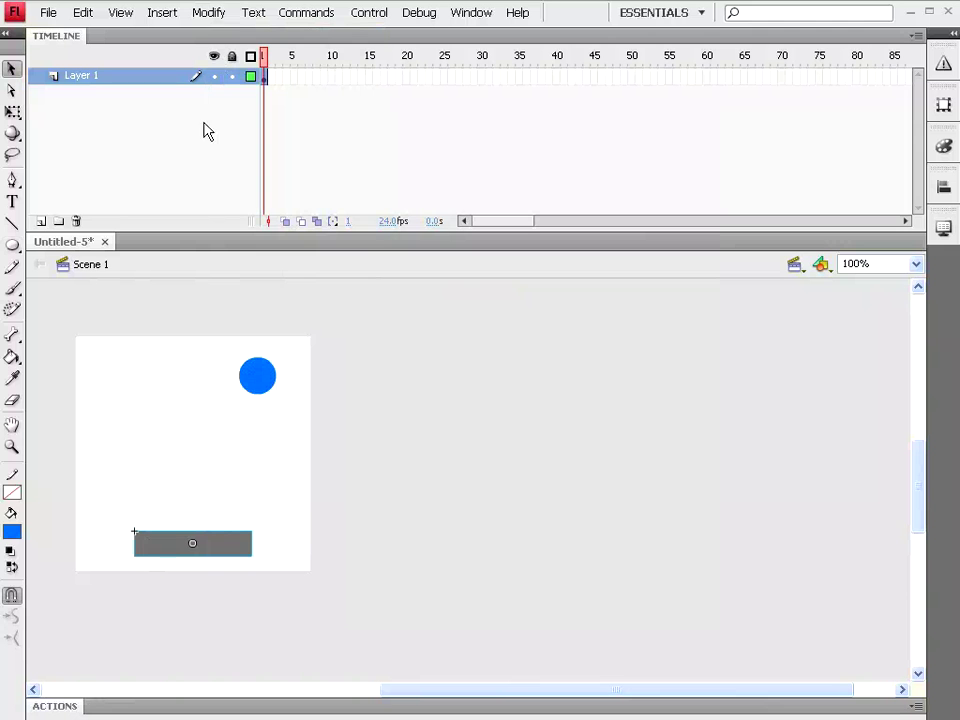
pyautogui.click(214, 15)
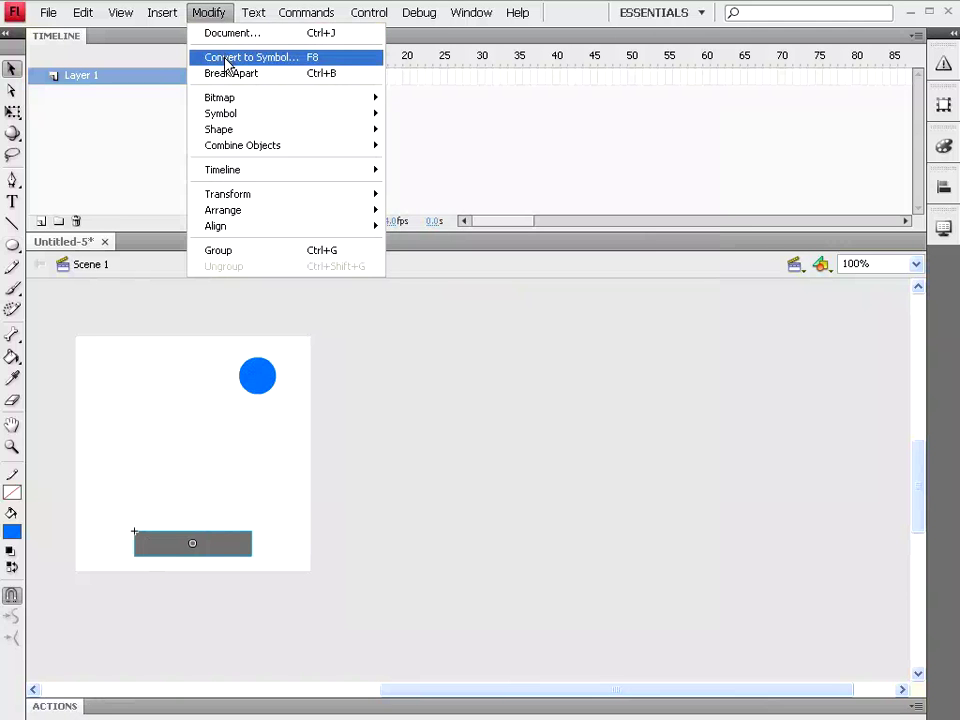
pyautogui.click(229, 57)
pyautogui.click(500, 189)
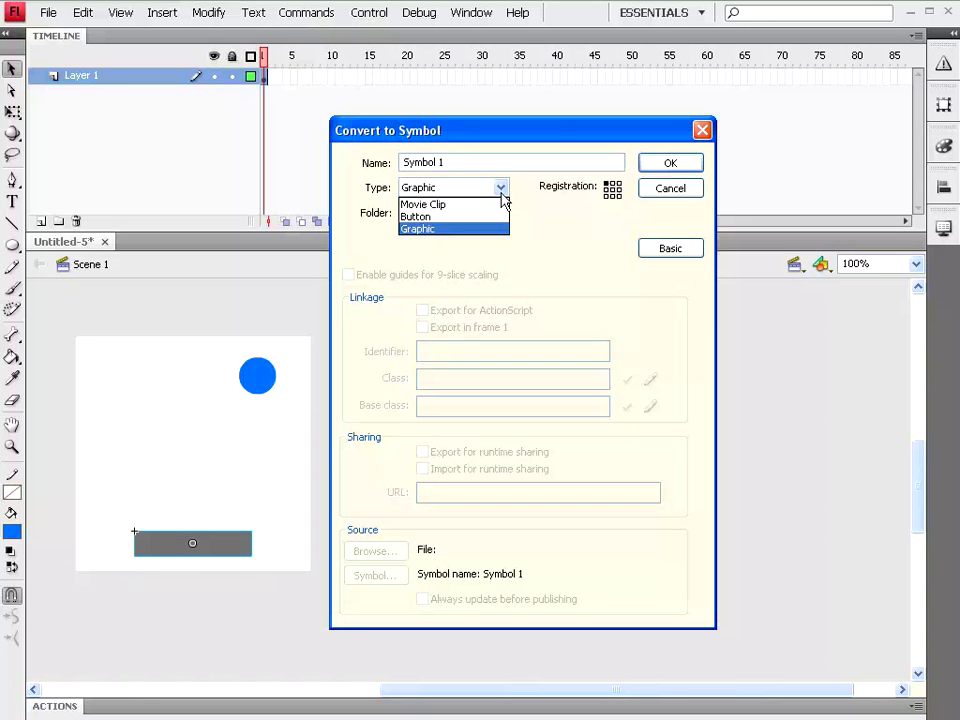
pyautogui.click(498, 214)
pyautogui.moveTo(454, 161); pyautogui.dragTo(321, 171)
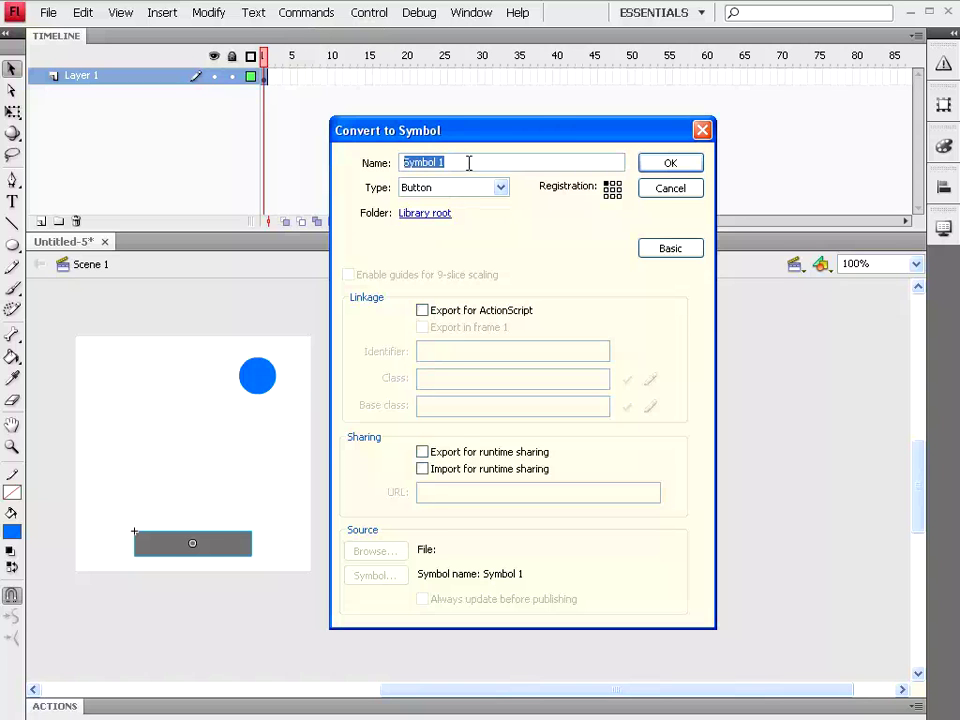
pyautogui.write('Btn1')
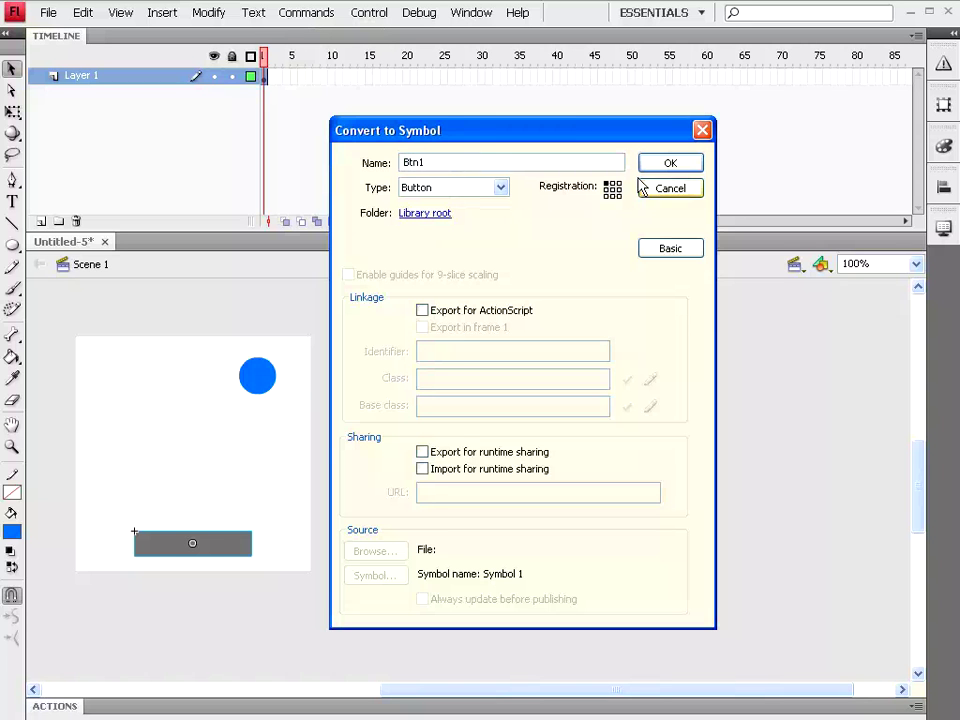
pyautogui.click(666, 165)
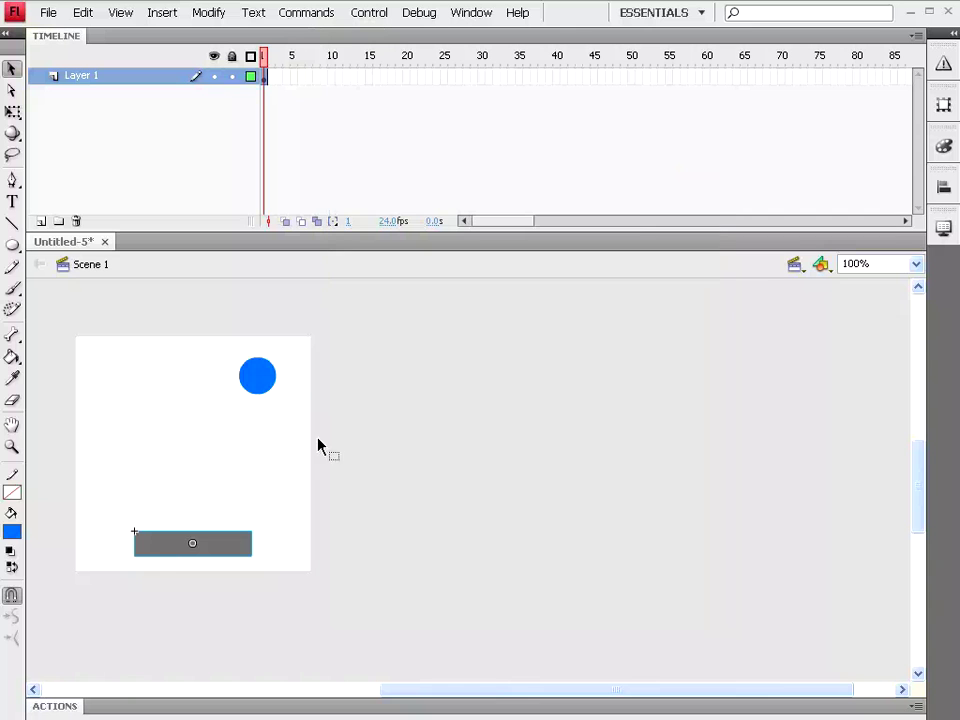
# Step: Edit Btn1 and insert a keyframe in its Over state frame
pyautogui.doubleClick(166, 549)
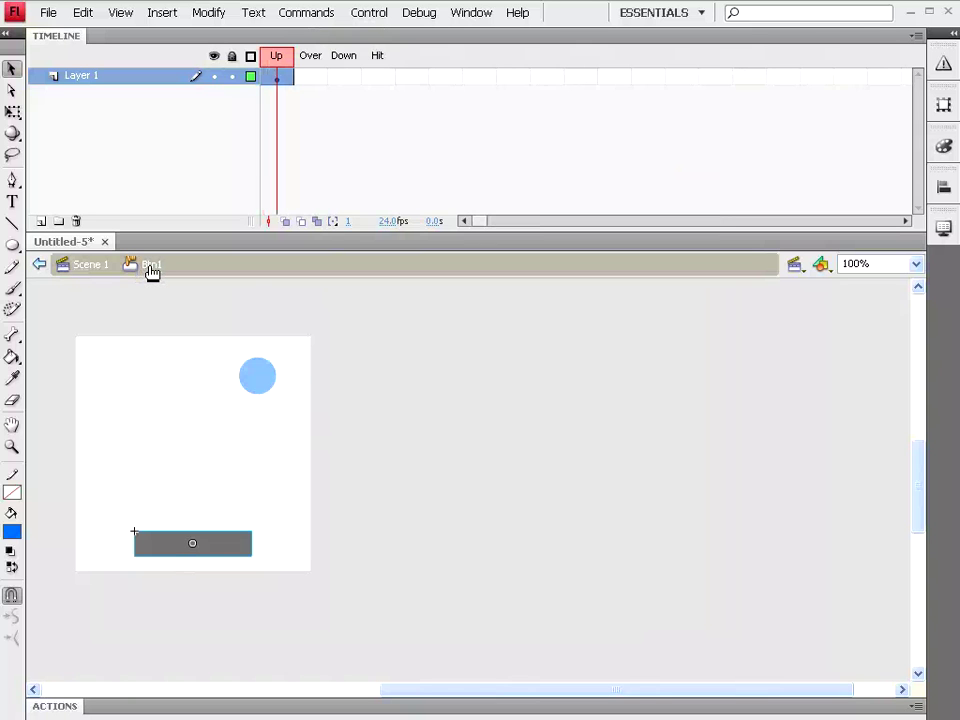
pyautogui.click(313, 80)
pyautogui.click(164, 14)
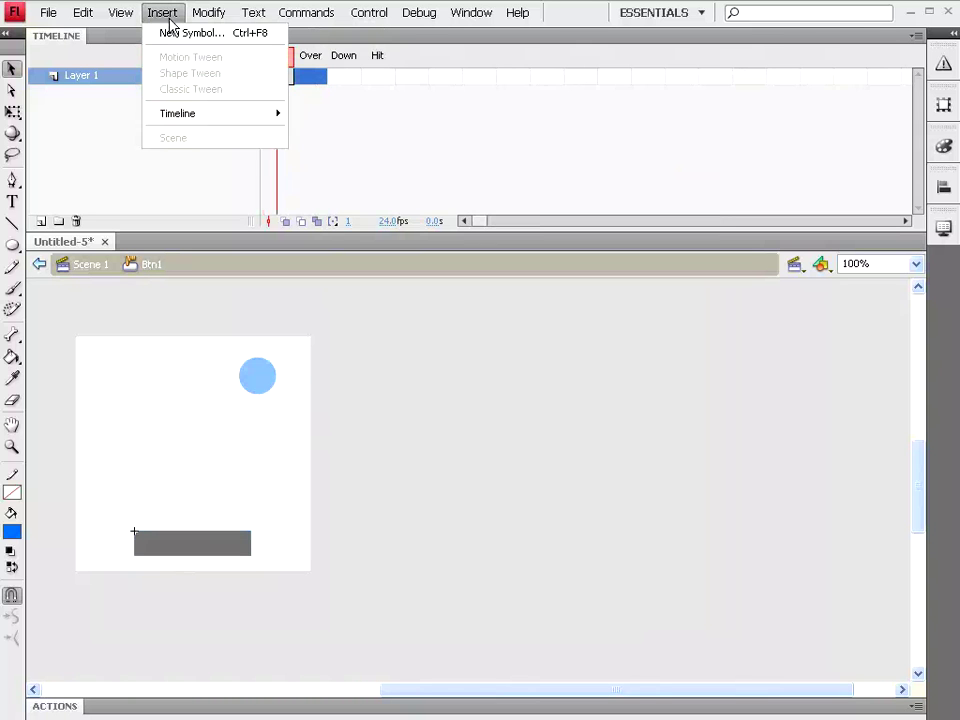
pyautogui.moveTo(212, 113)
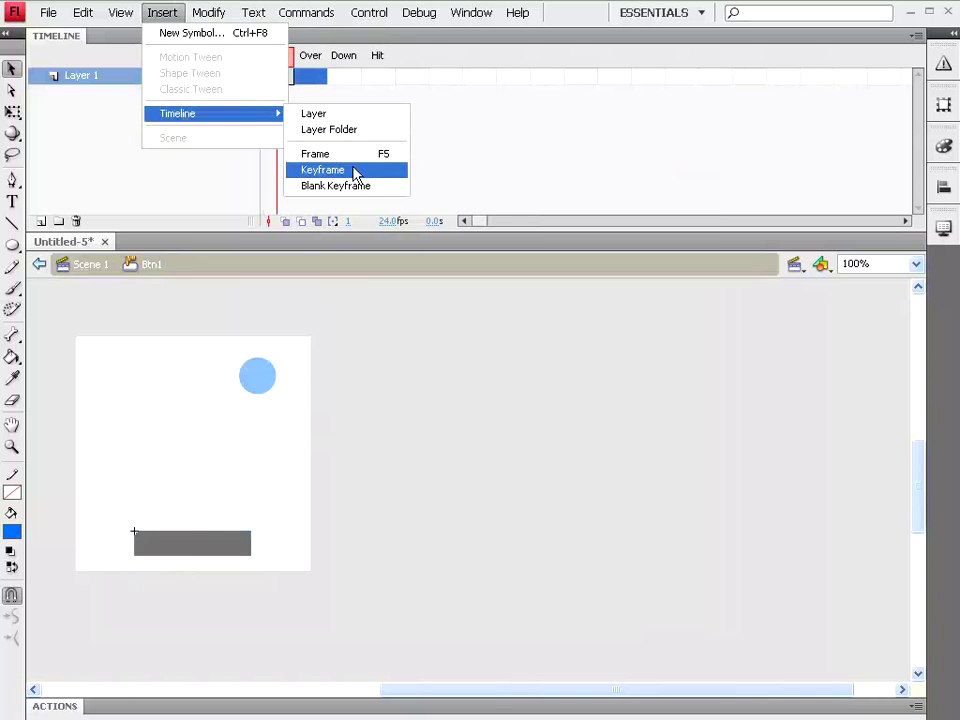
pyautogui.click(354, 171)
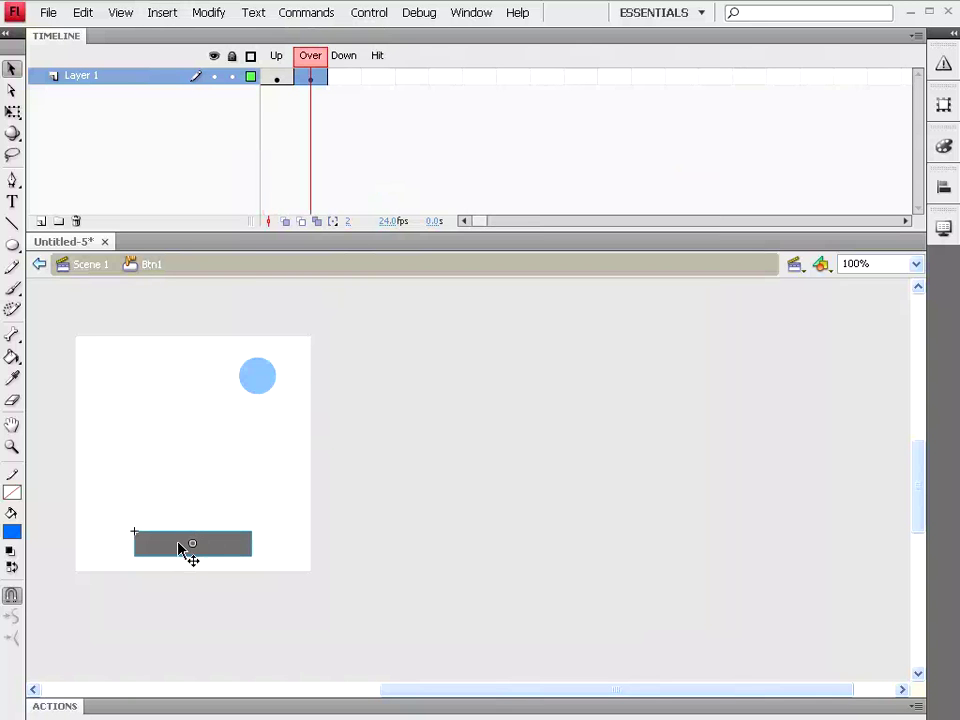
pyautogui.click(470, 13)
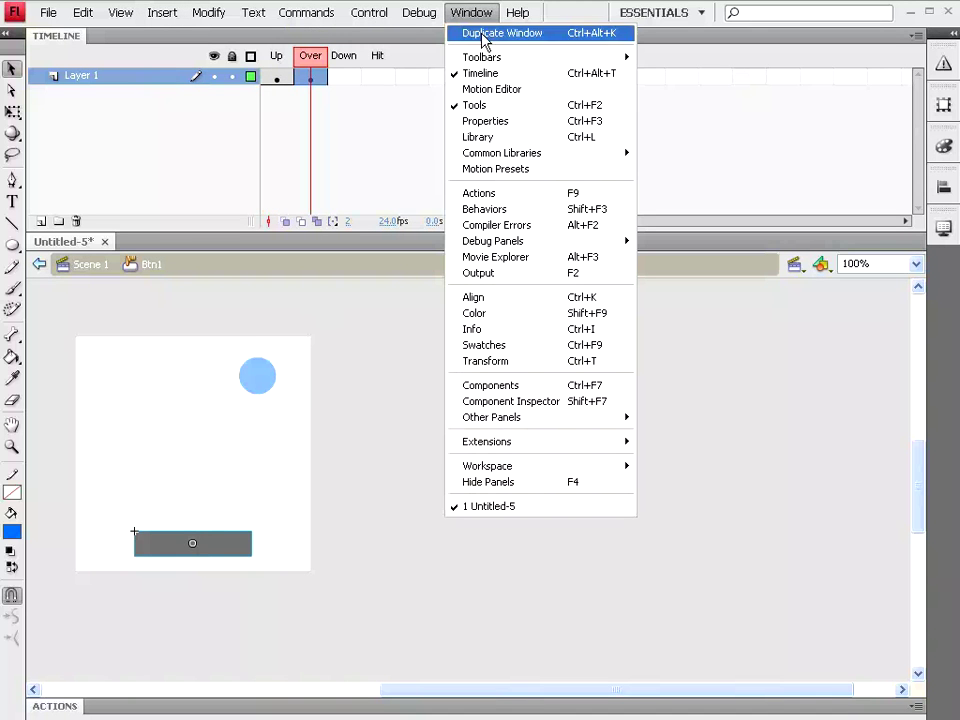
# Step: Float the Properties panel beside the stage and give the Over-state bar a 49% Alpha effect
pyautogui.click(487, 121)
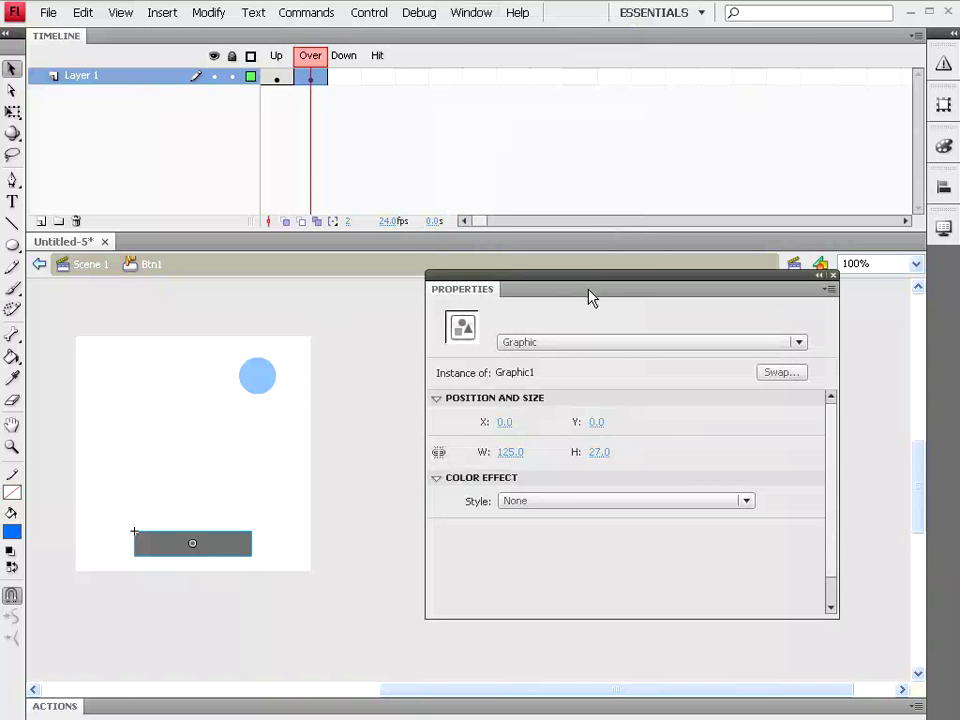
pyautogui.moveTo(590, 297)
pyautogui.mouseDown()
pyautogui.moveTo(647, 257)
pyautogui.moveTo(640, 250)
pyautogui.mouseUp()
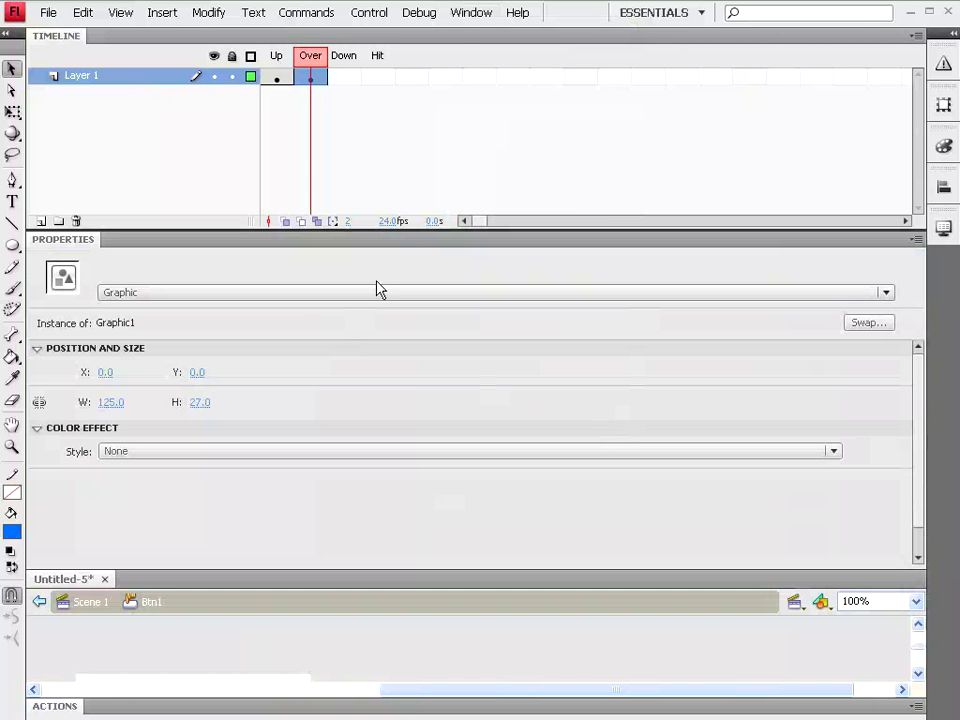
pyautogui.moveTo(410, 247); pyautogui.dragTo(731, 264)
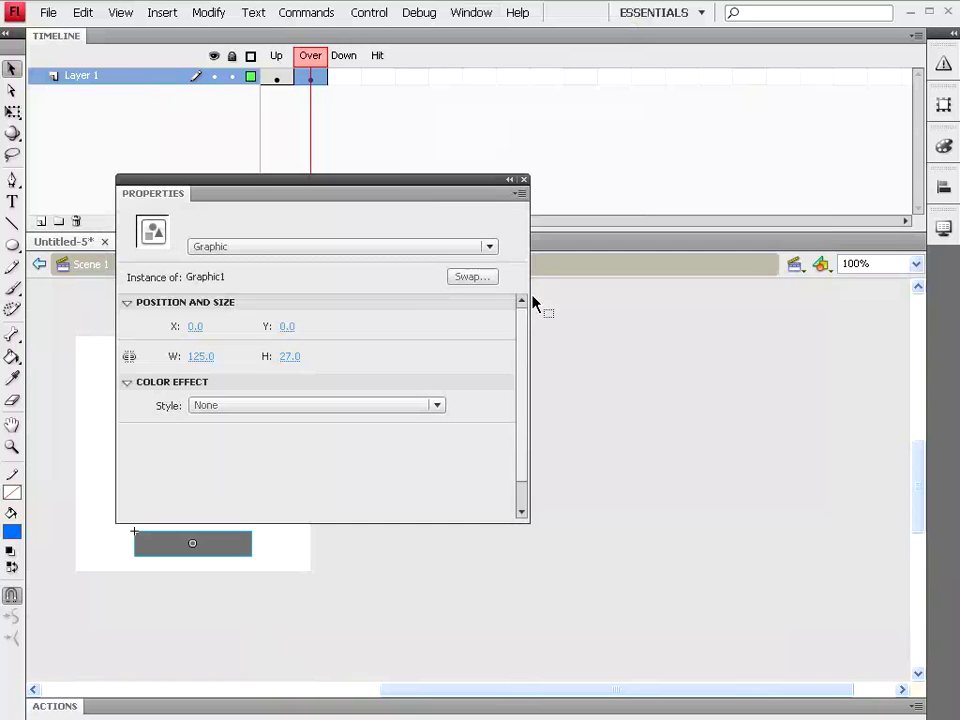
pyautogui.click(555, 391)
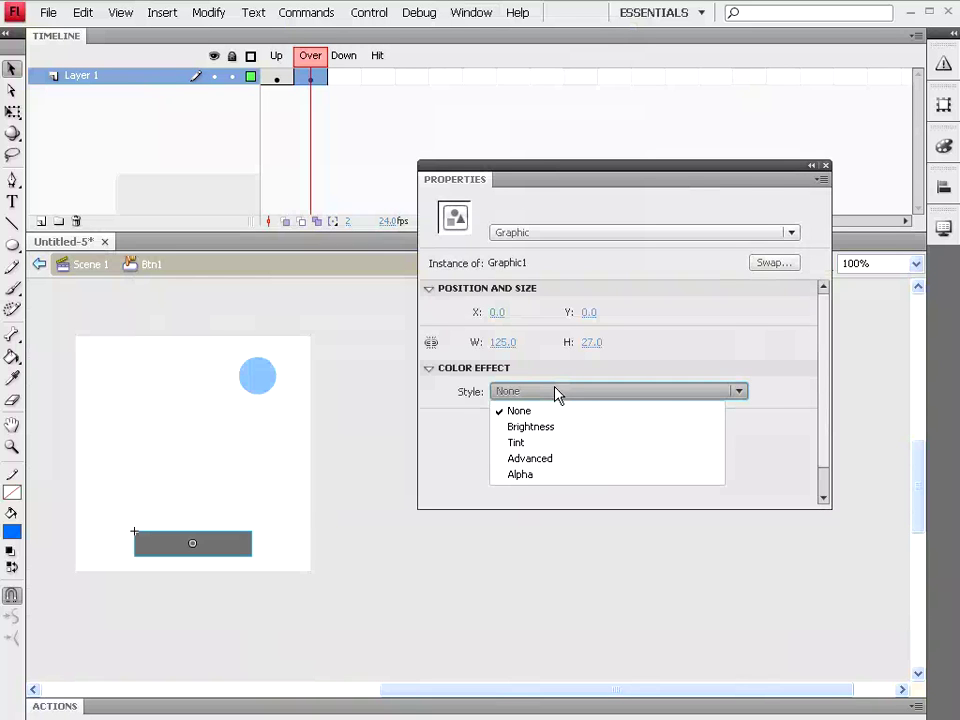
pyautogui.click(535, 477)
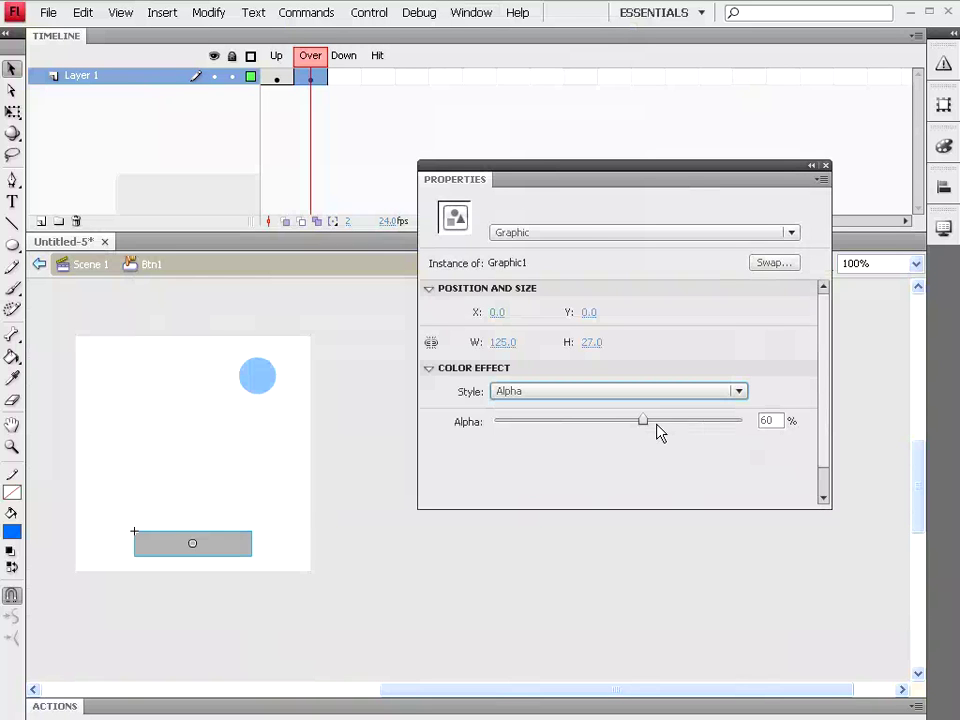
pyautogui.moveTo(643, 427)
pyautogui.mouseDown()
pyautogui.moveTo(609, 427)
pyautogui.moveTo(616, 433)
pyautogui.mouseUp()
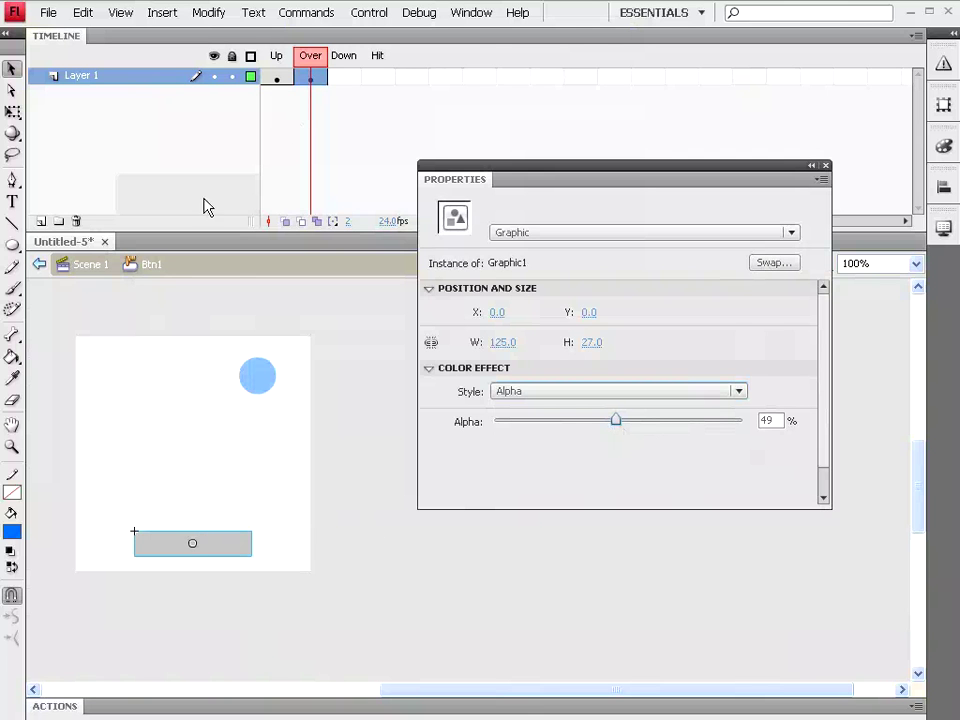
pyautogui.click(72, 82)
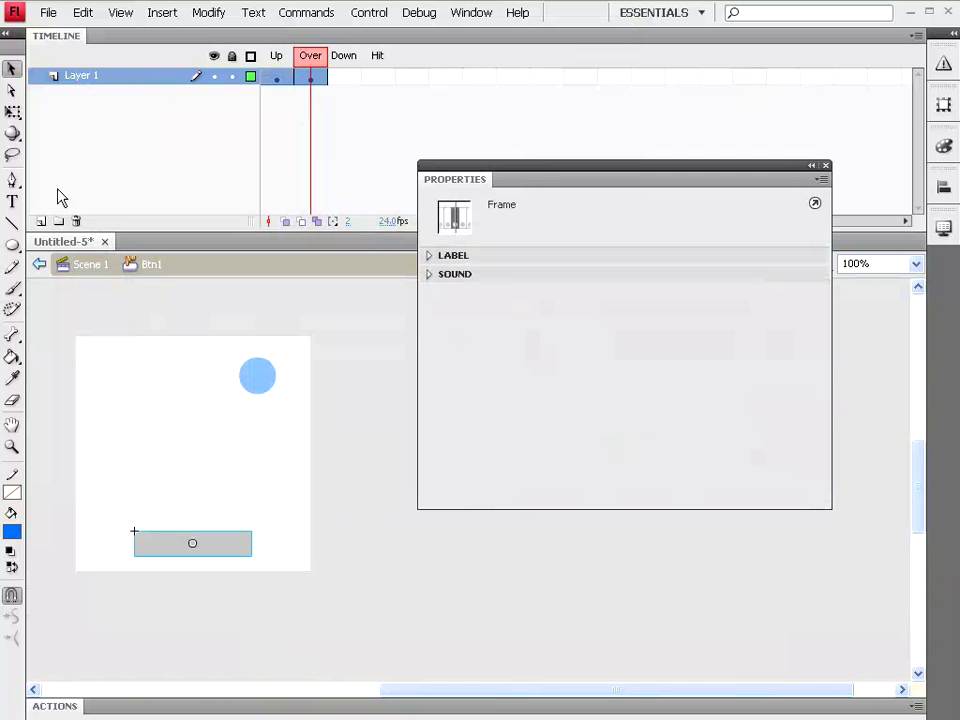
# Step: Add Layer 2 below Layer 1 and type 'Go To My Web Site' on the bar
pyautogui.click(41, 221)
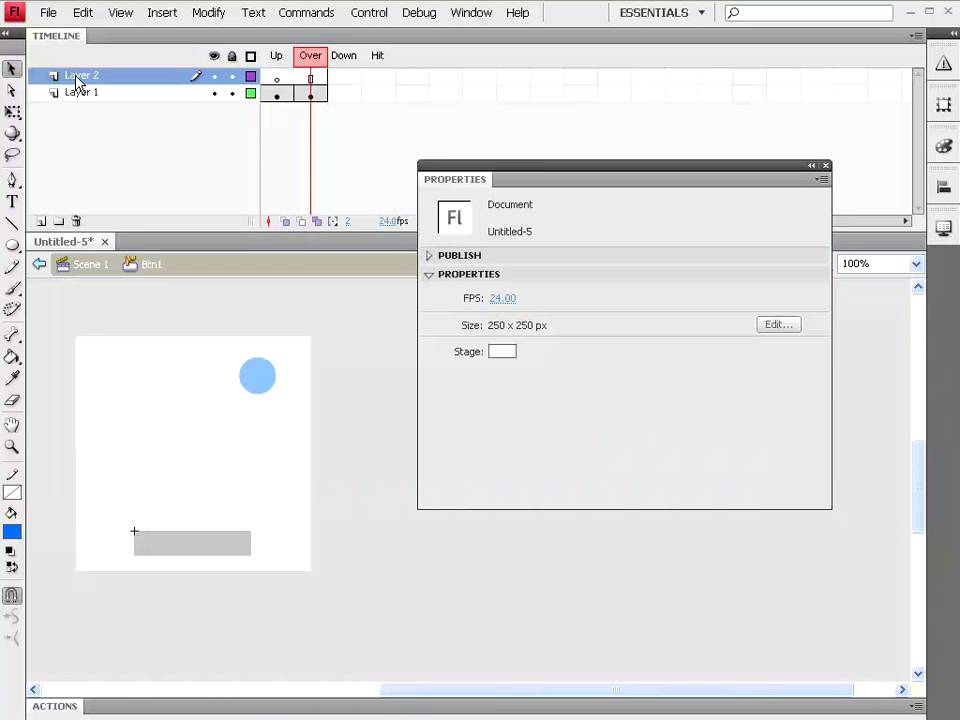
pyautogui.moveTo(77, 77); pyautogui.dragTo(77, 104)
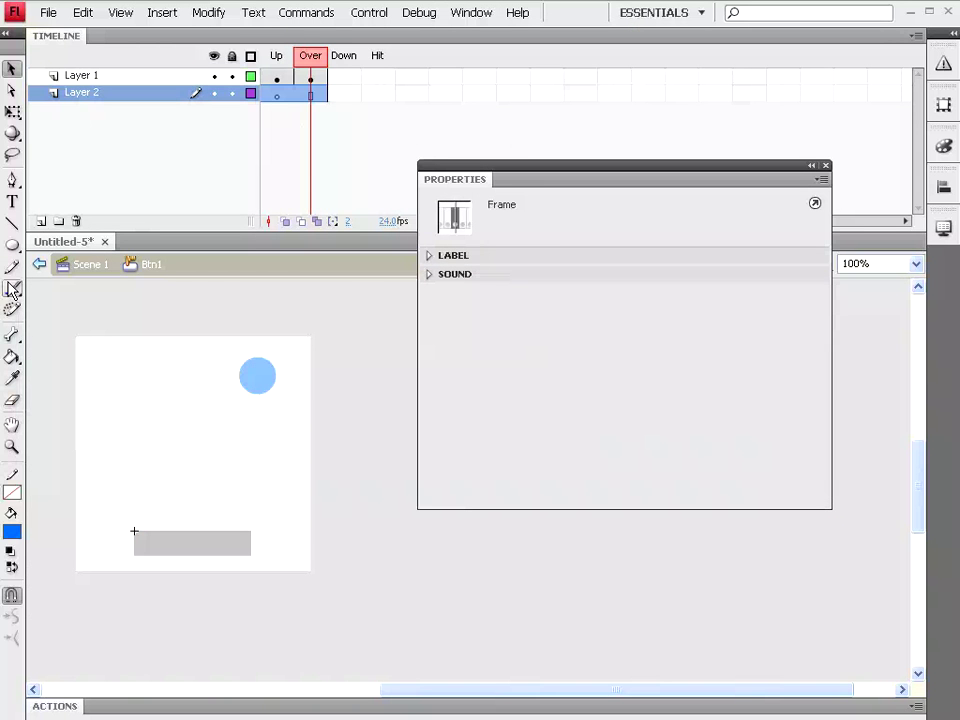
pyautogui.click(12, 201)
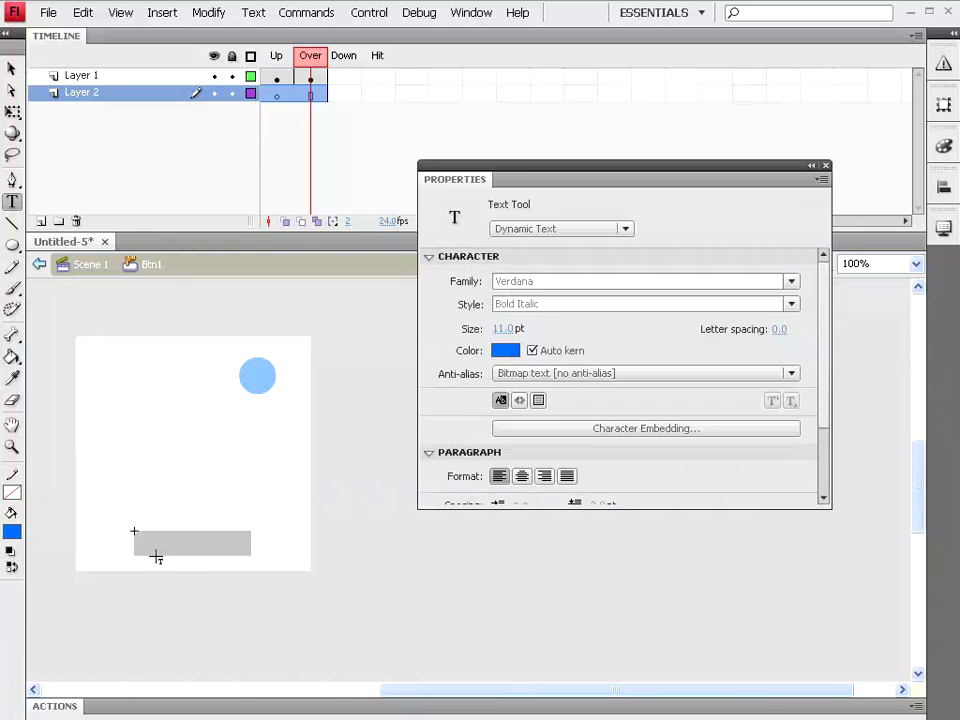
pyautogui.moveTo(147, 537); pyautogui.dragTo(246, 551)
pyautogui.write('Go To My Web')
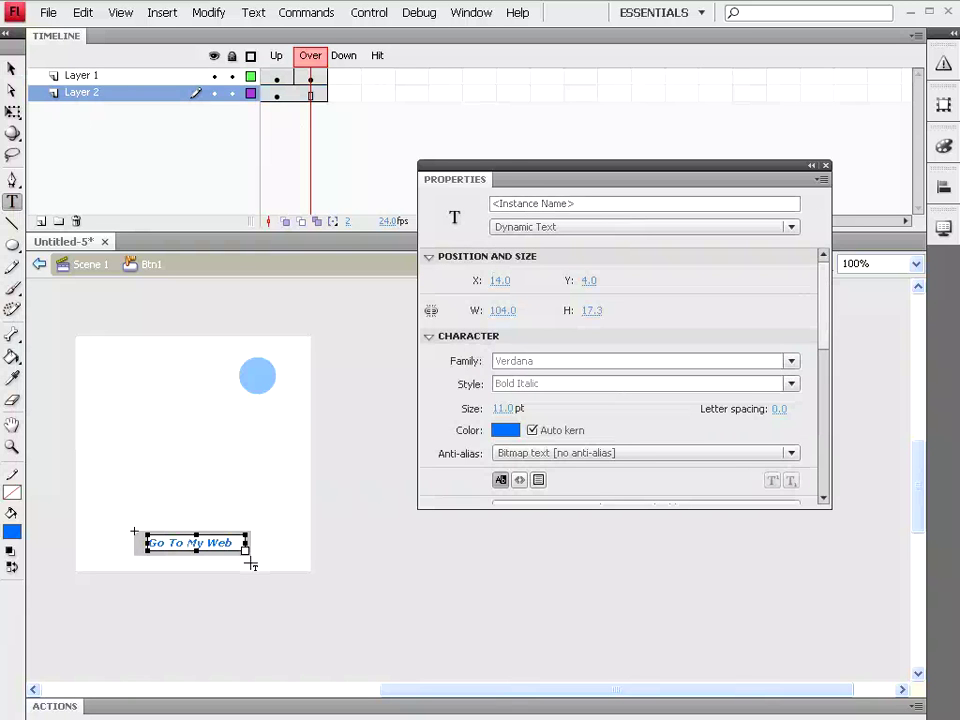
pyautogui.write('Site')
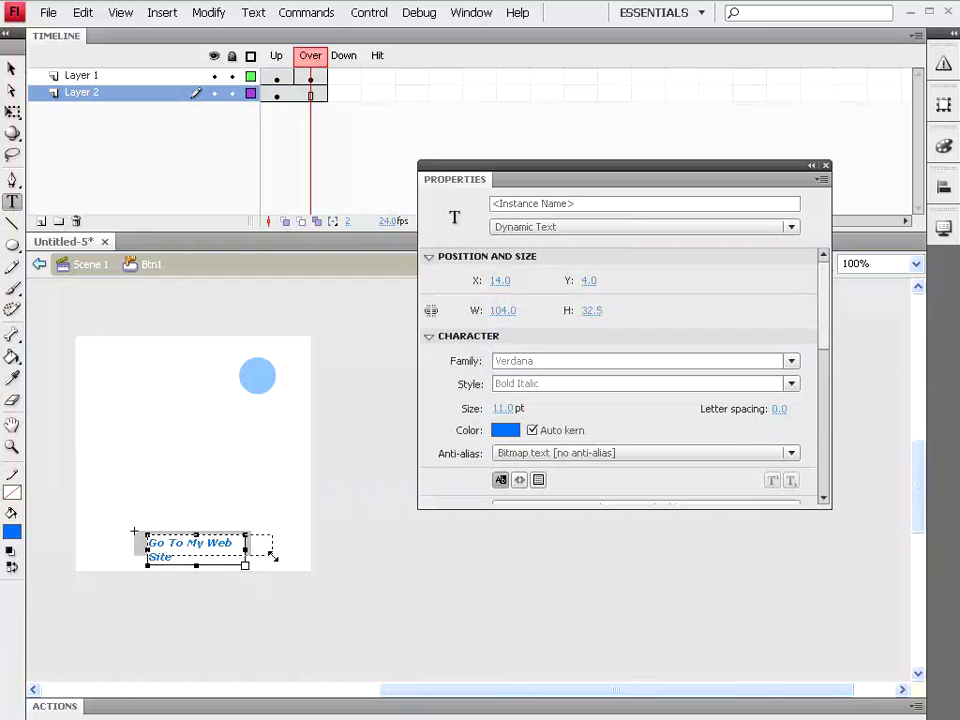
pyautogui.moveTo(245, 566); pyautogui.dragTo(272, 556)
pyautogui.press('Escape')
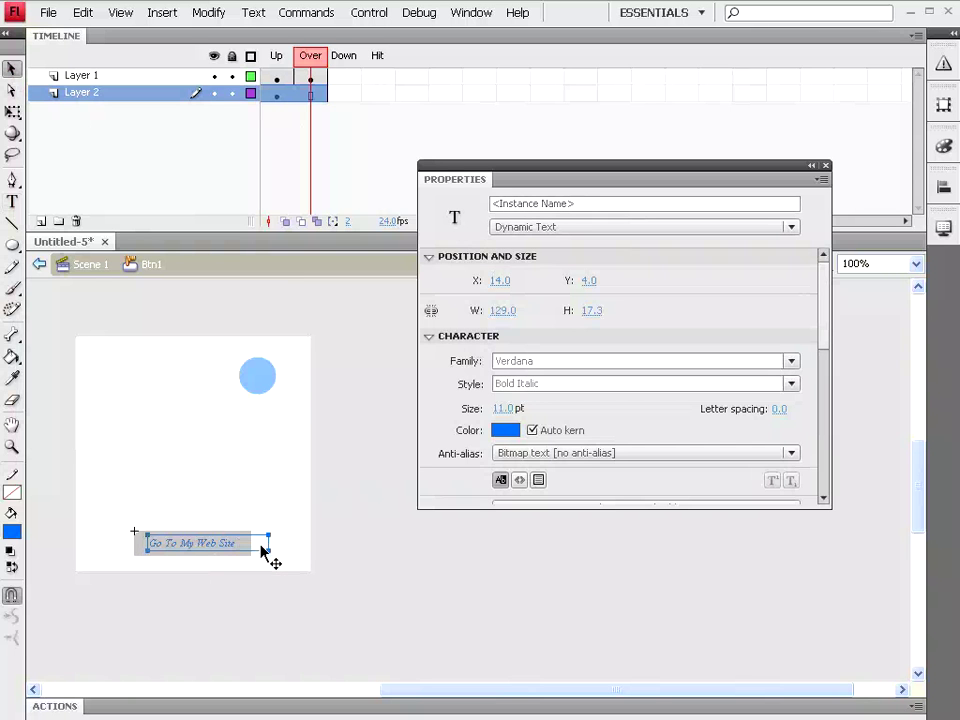
# Step: Reposition the 'Go To My Web Site' text box on the bar, nudging it 3 pixels right
pyautogui.doubleClick(258, 545)
pyautogui.click(264, 550)
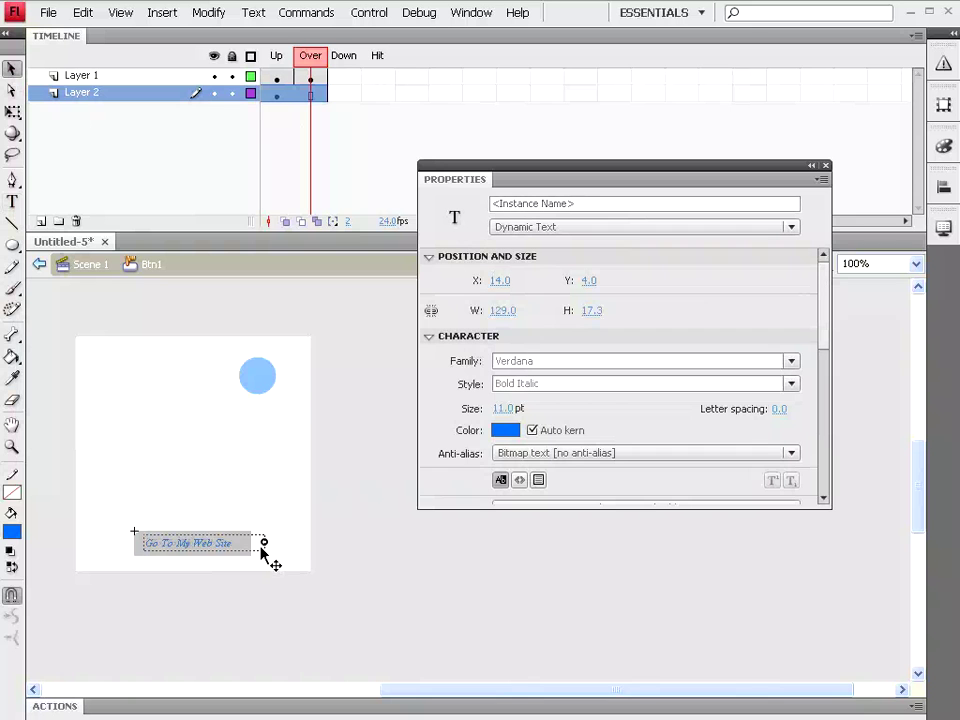
pyautogui.moveTo(262, 543); pyautogui.dragTo(258, 545)
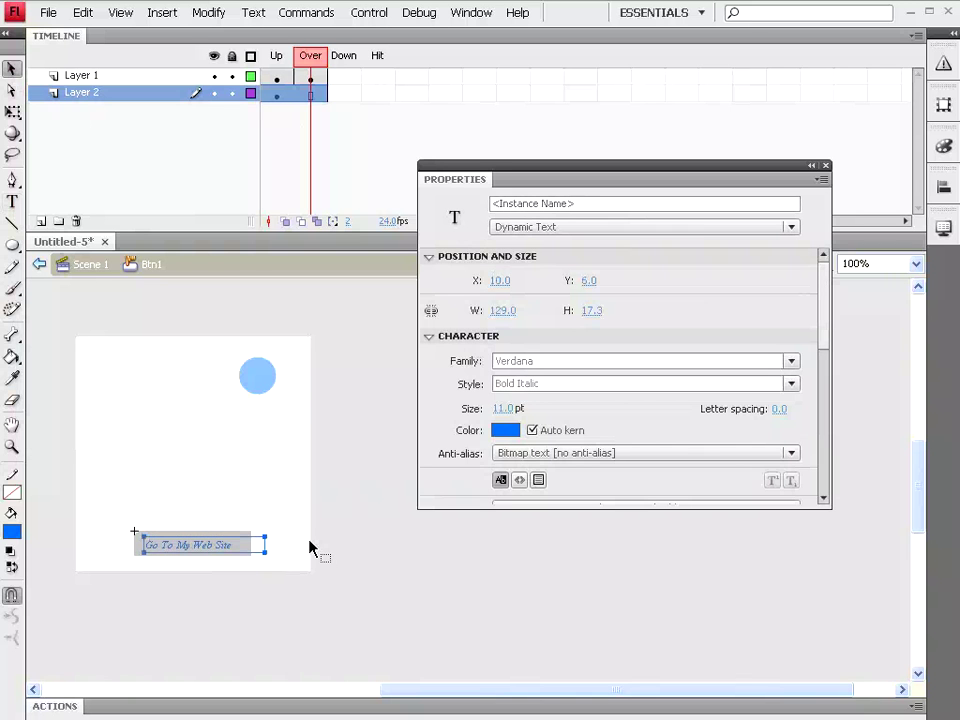
pyautogui.press('Right')
pyautogui.press('Right')
pyautogui.press('Right')
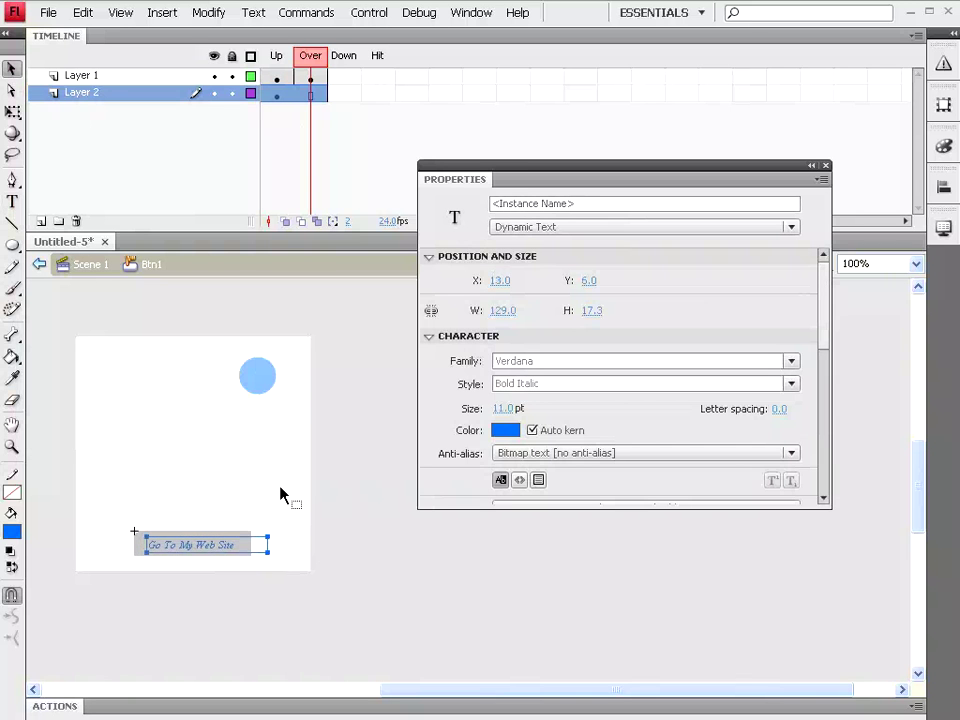
pyautogui.click(310, 77)
pyautogui.click(278, 77)
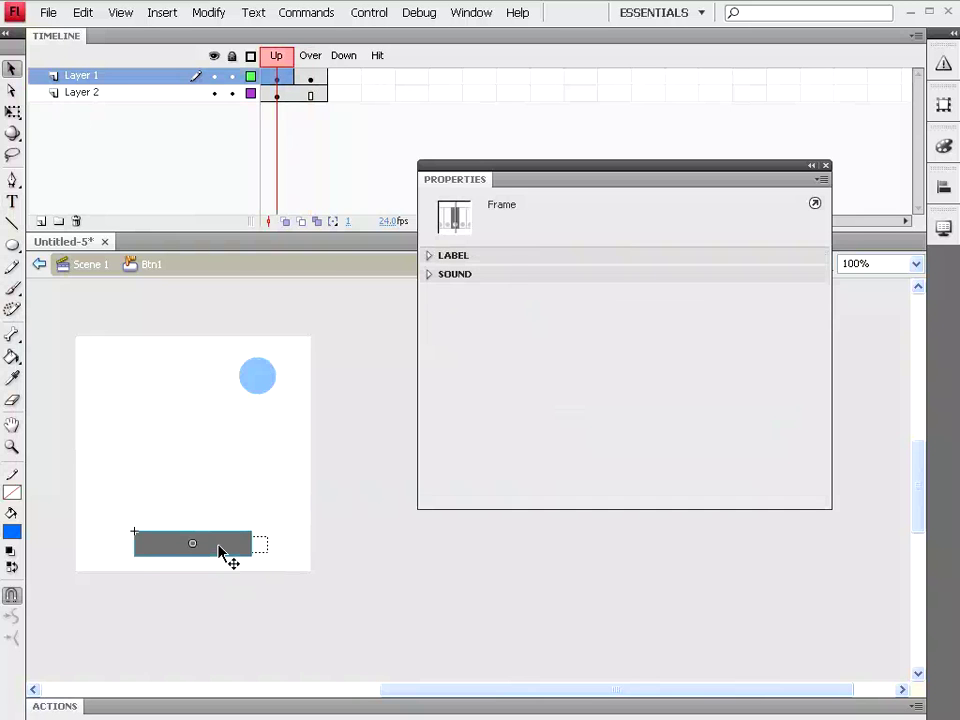
# Step: Fade the Up-state bar with an Alpha color effect of about 28%
pyautogui.click(220, 550)
pyautogui.click(601, 392)
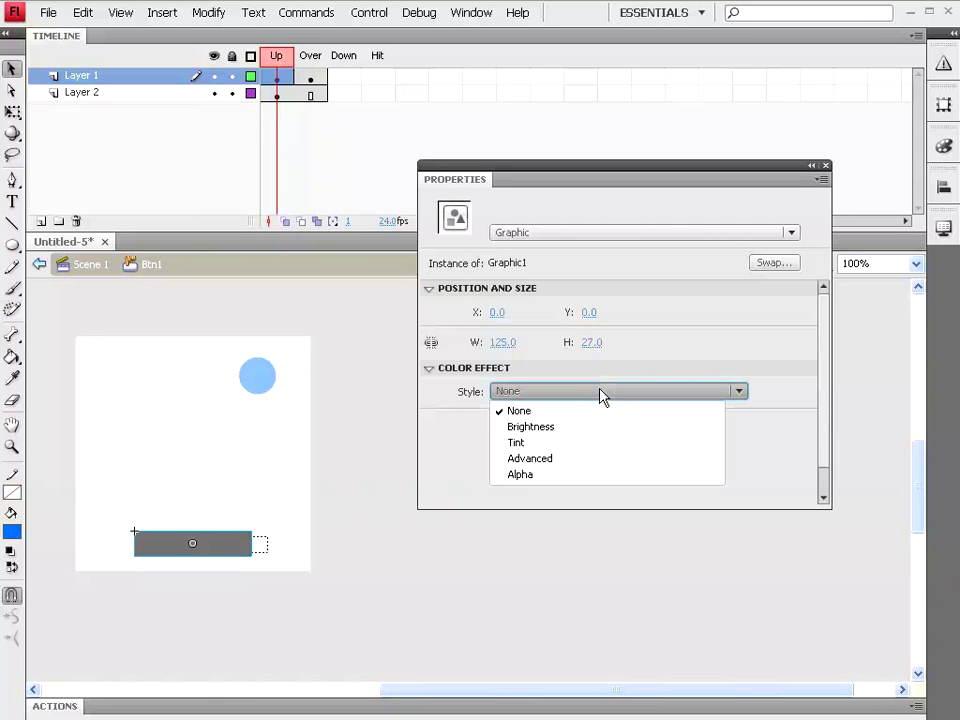
pyautogui.click(579, 477)
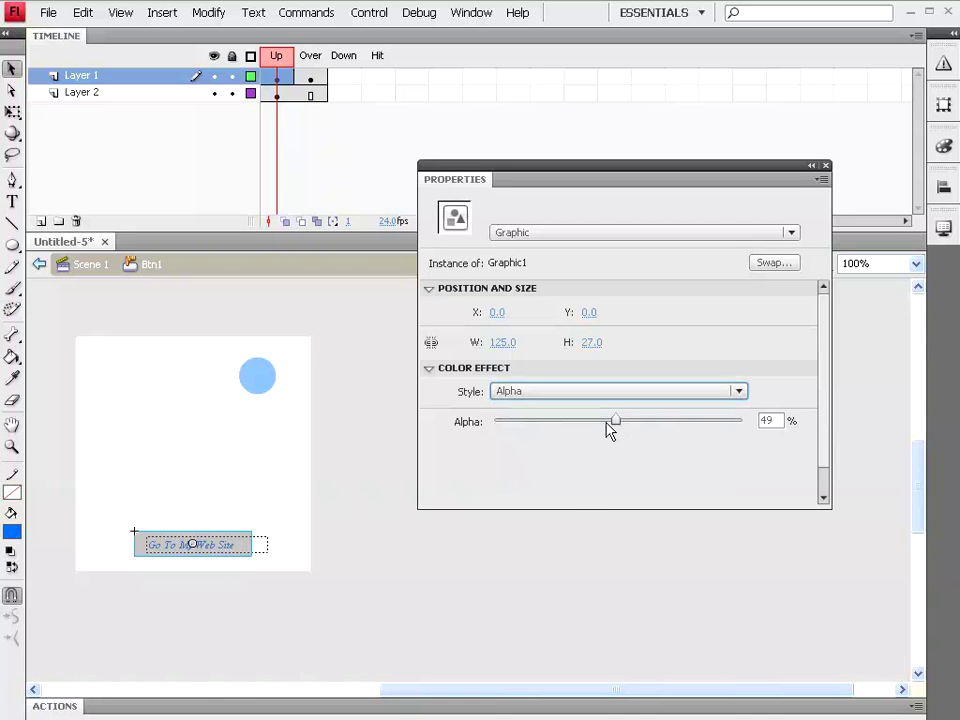
pyautogui.moveTo(615, 421)
pyautogui.mouseDown()
pyautogui.moveTo(566, 421)
pyautogui.moveTo(565, 394)
pyautogui.mouseUp()
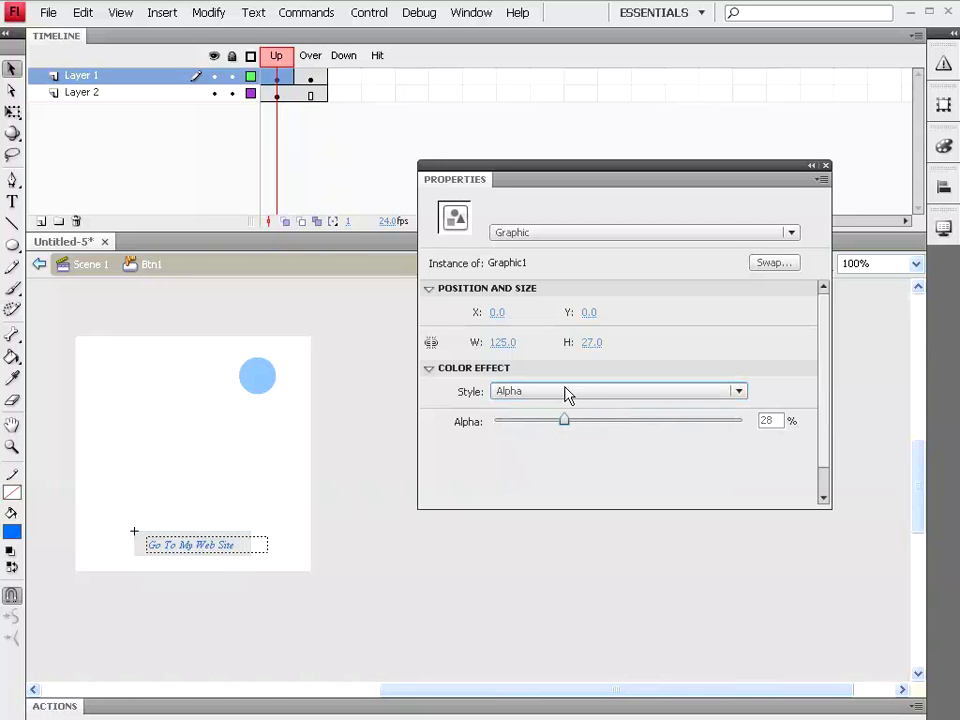
# Step: Set the Over-state bar's Alpha to 50%
pyautogui.click(311, 86)
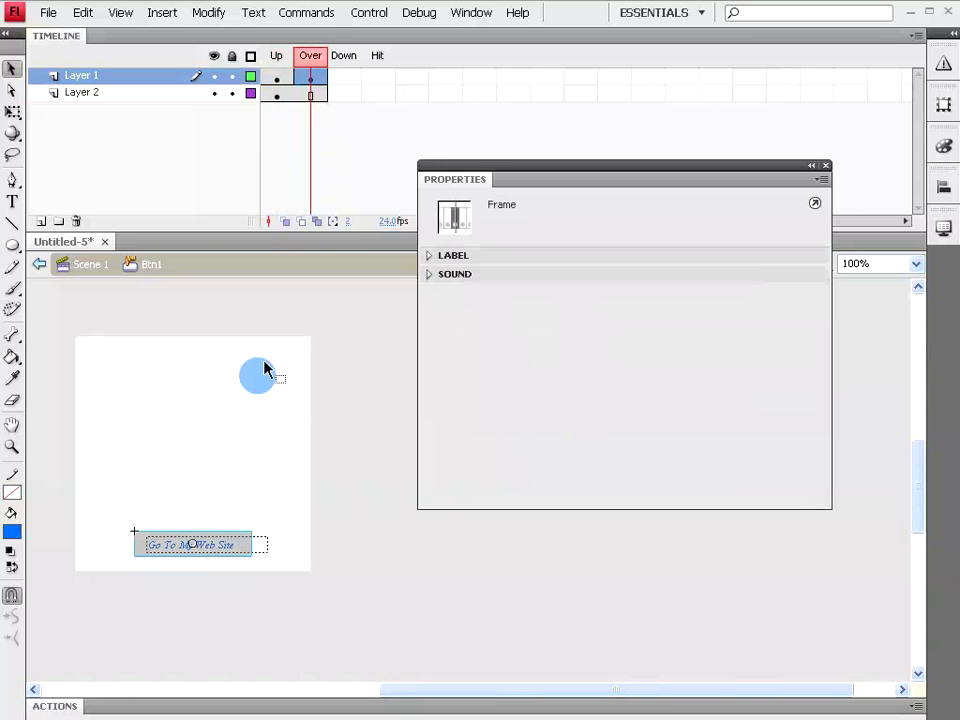
pyautogui.click(246, 552)
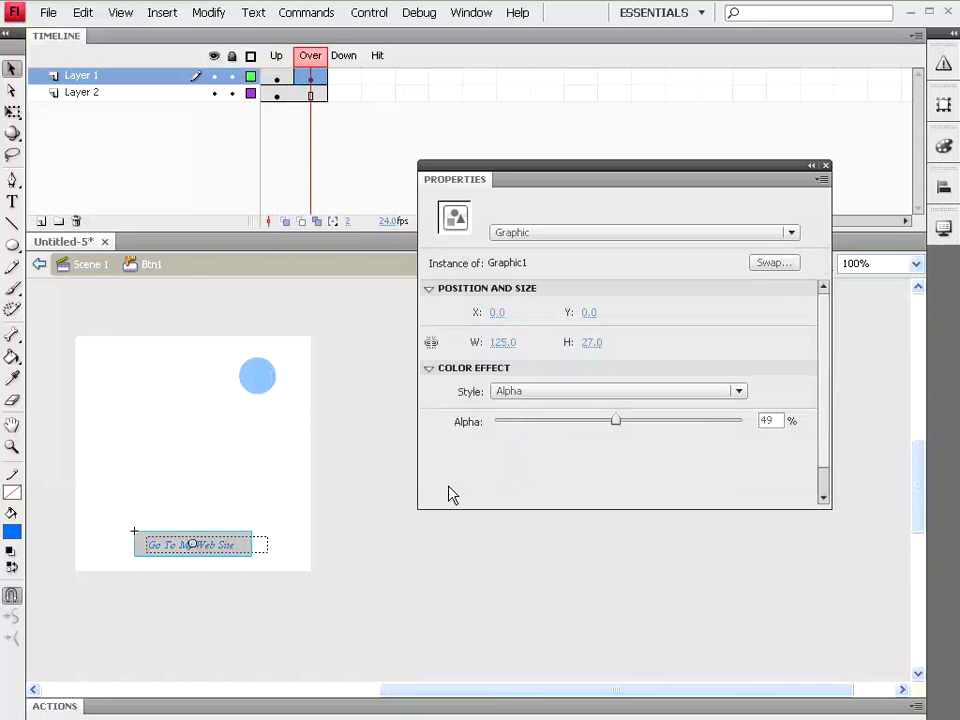
pyautogui.write('50')
pyautogui.press('Return')
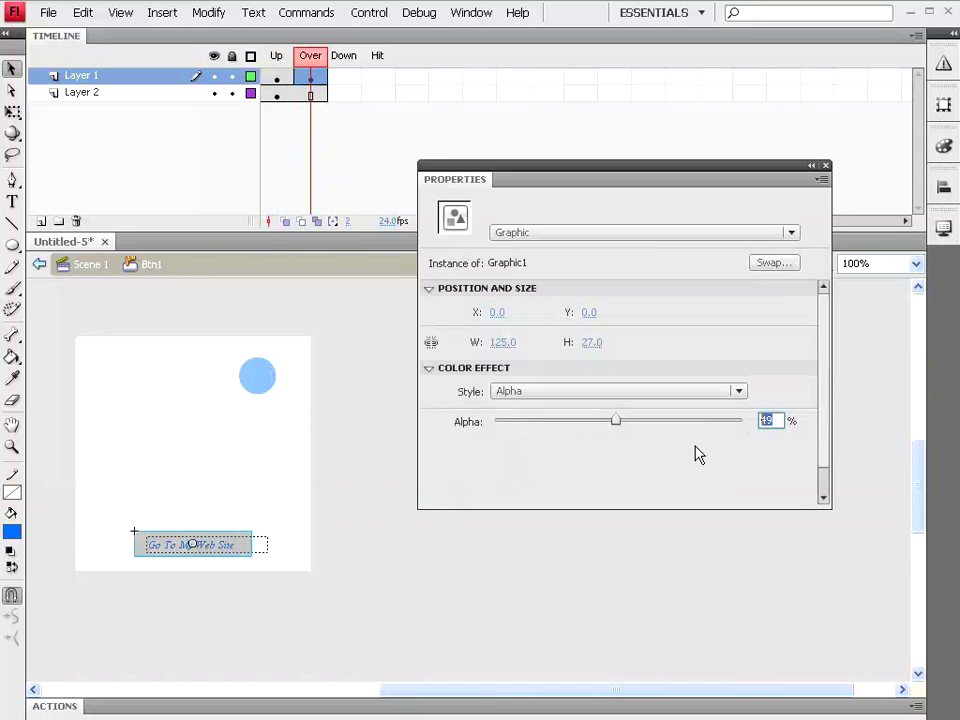
# Step: Add a Down-state keyframe on Layer 1 with the bar at 75% alpha
pyautogui.click(344, 78)
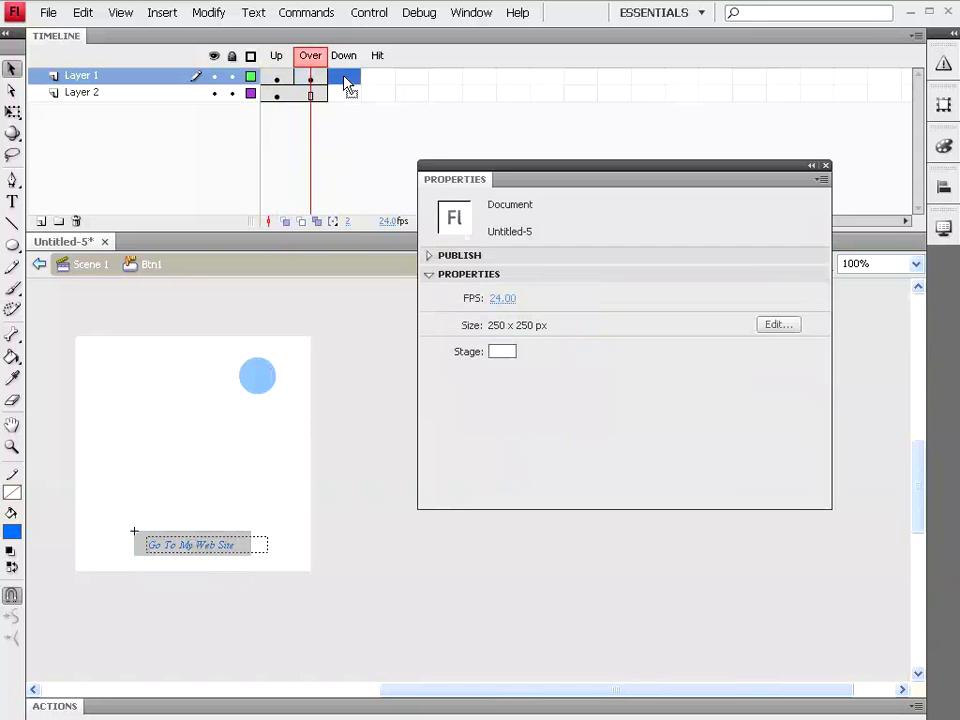
pyautogui.click(168, 15)
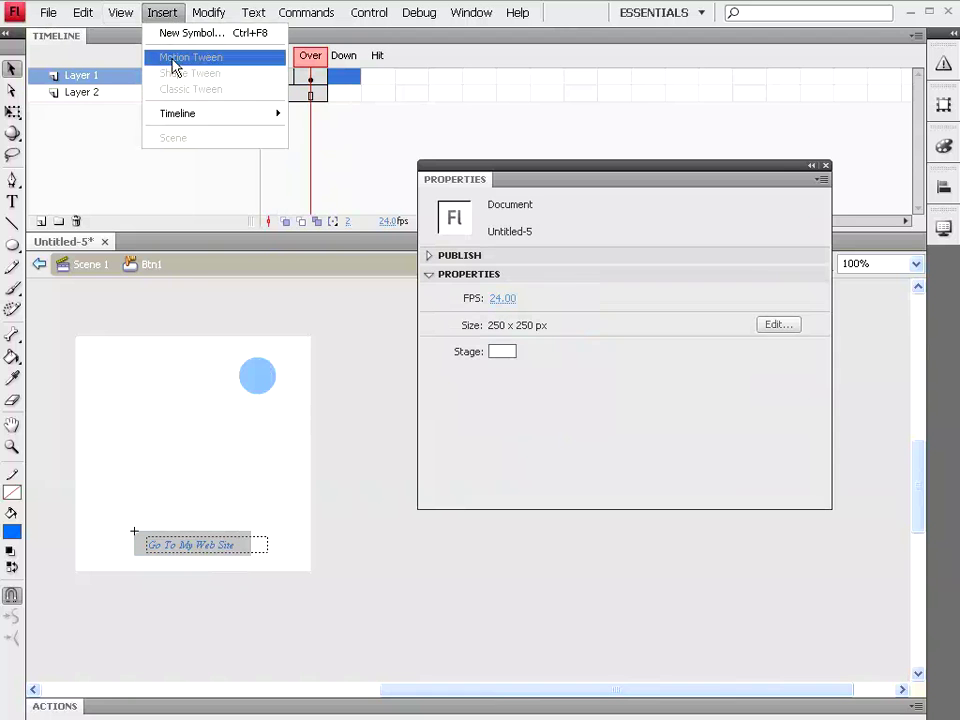
pyautogui.moveTo(178, 113)
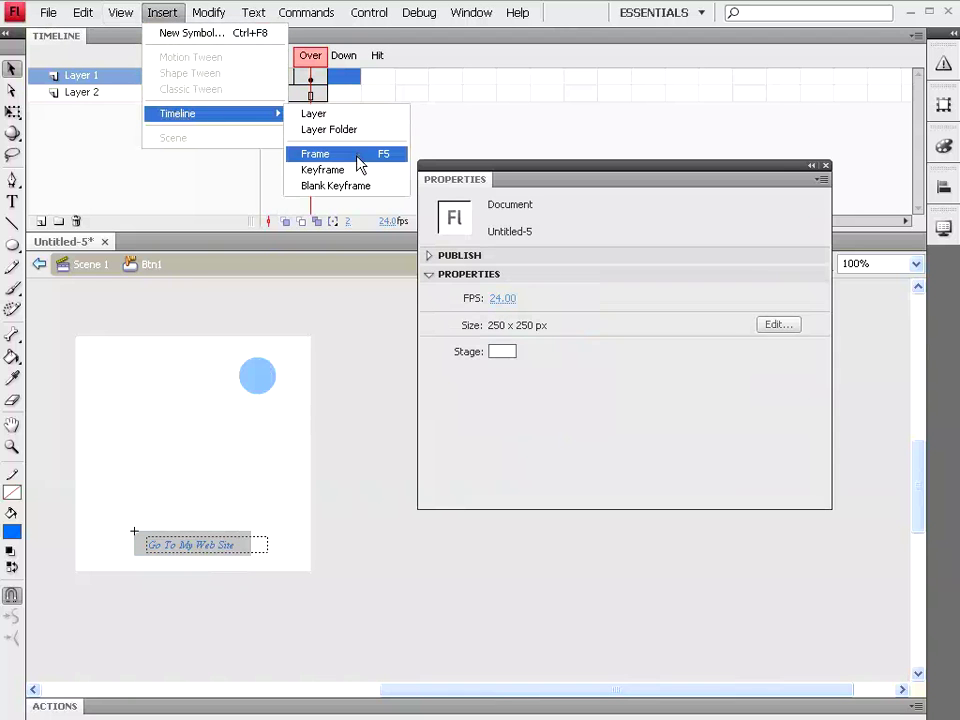
pyautogui.click(352, 169)
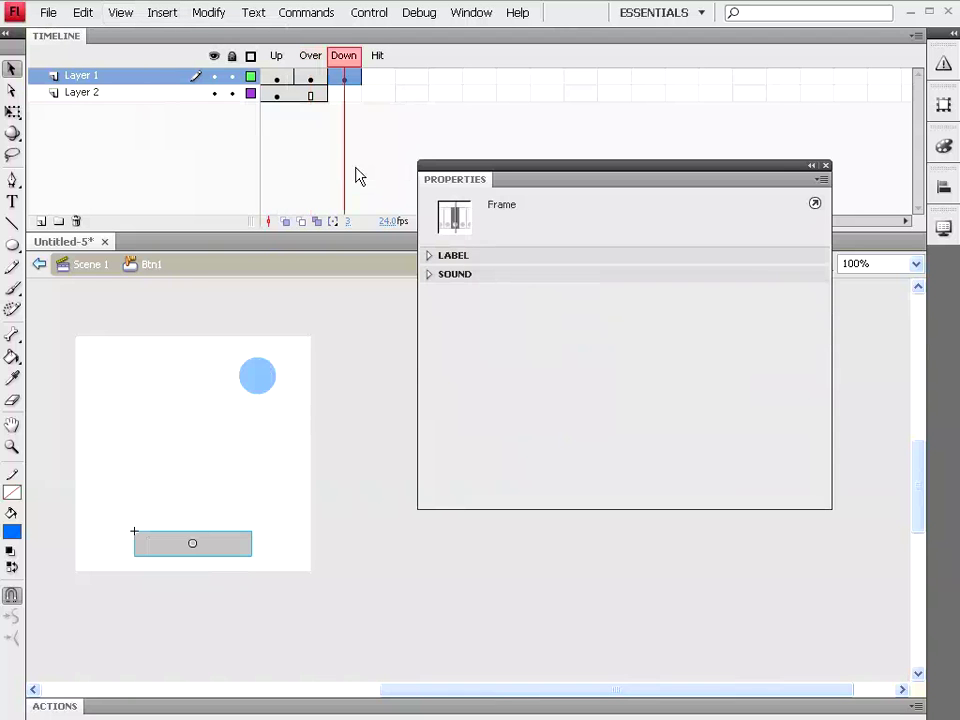
pyautogui.click(240, 553)
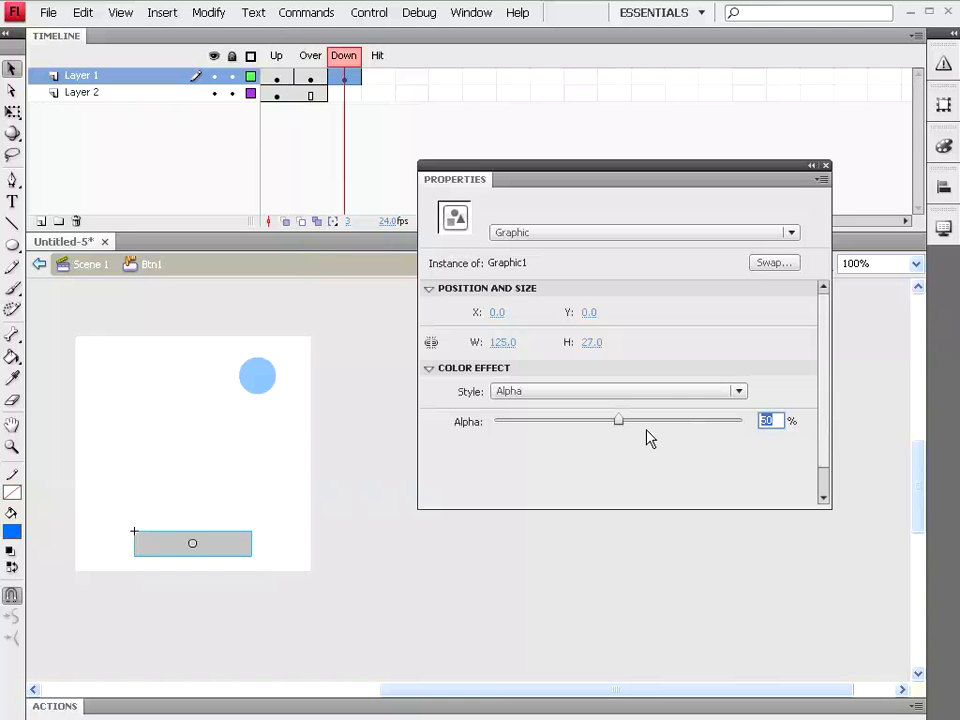
pyautogui.write('75')
pyautogui.press('Return')
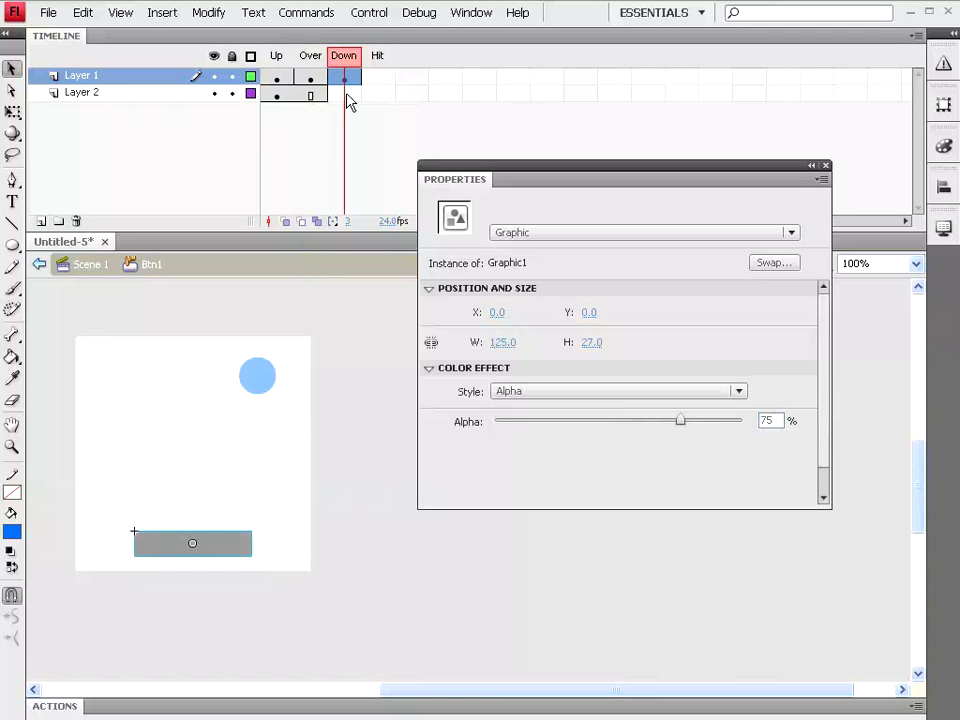
# Step: Extend Layer 2's text through the Down frame and compare the Up and Down states
pyautogui.click(347, 95)
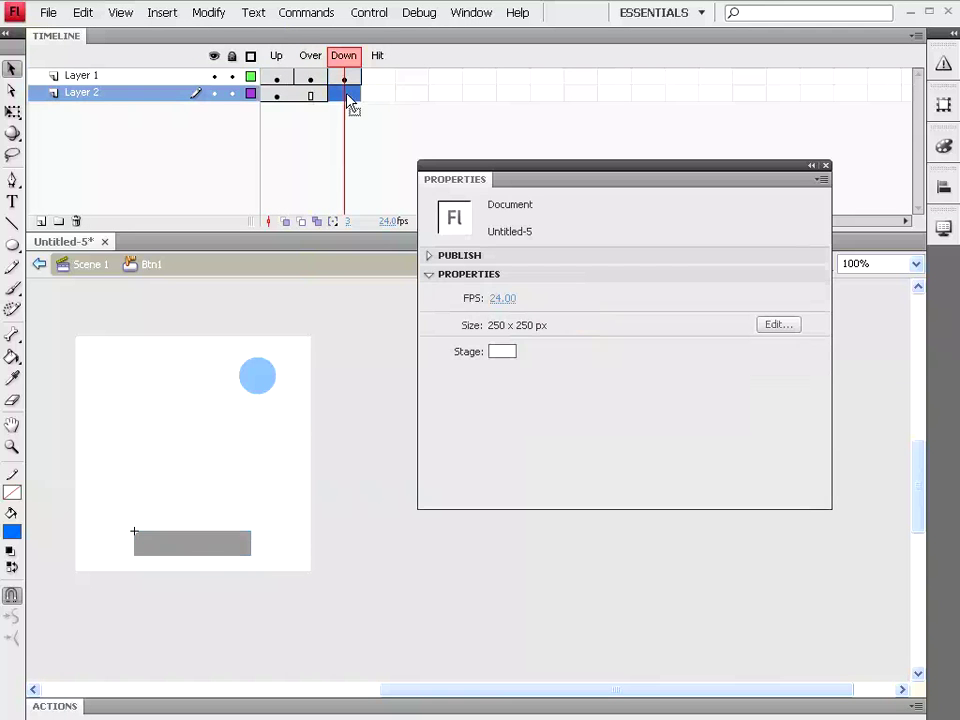
pyautogui.click(161, 14)
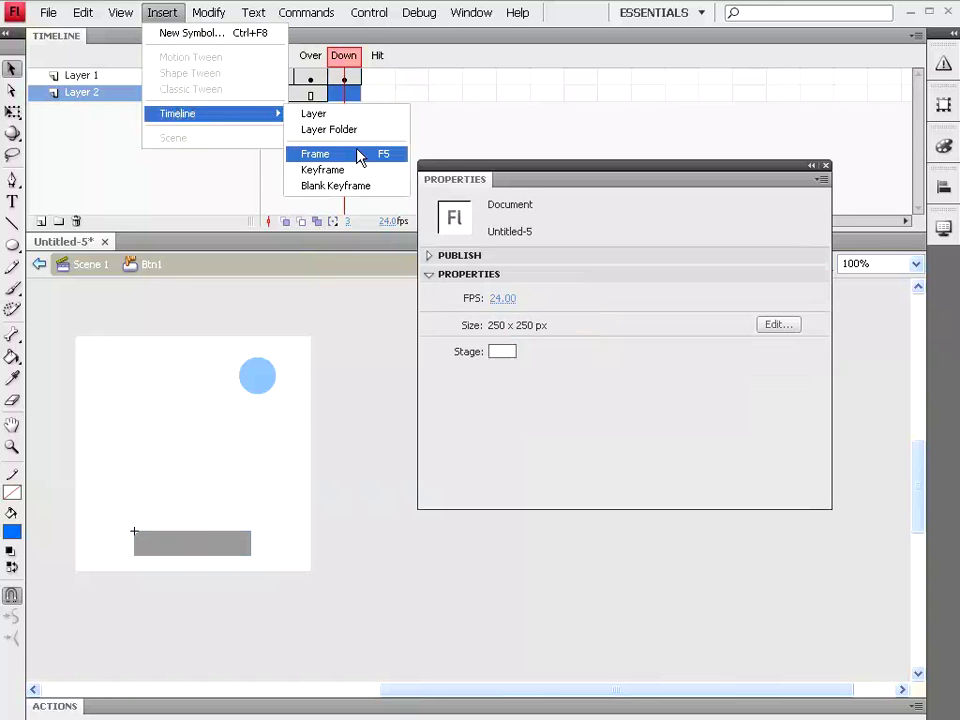
pyautogui.click(360, 156)
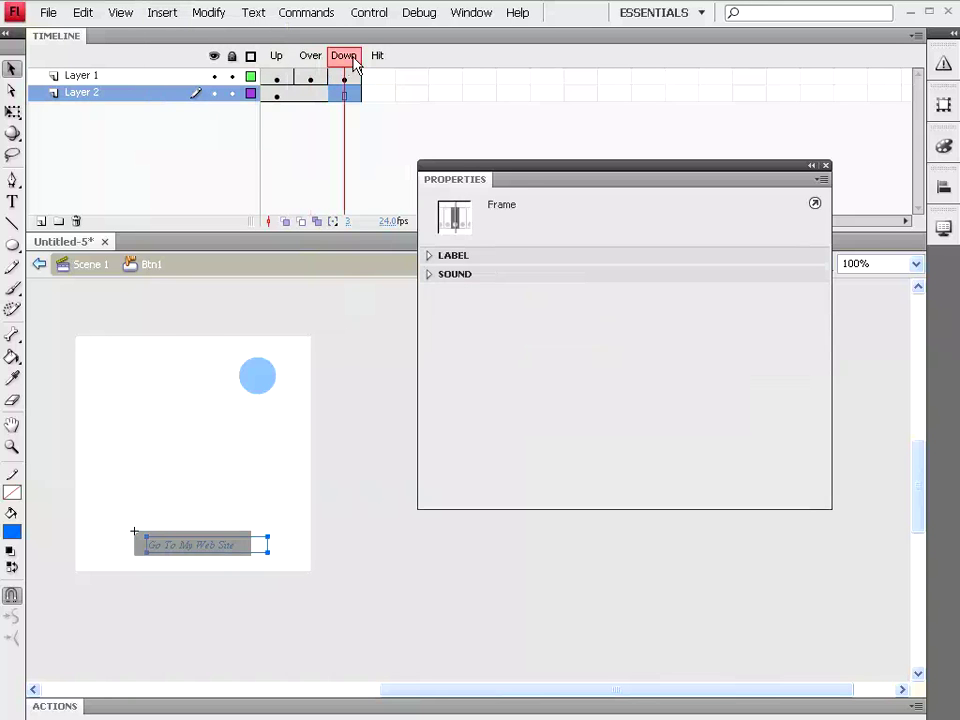
pyautogui.click(287, 57)
pyautogui.click(343, 57)
# Step: Test the movie, click Btn1 to check its states, then close the player and return to Scene 1
pyautogui.click(276, 57)
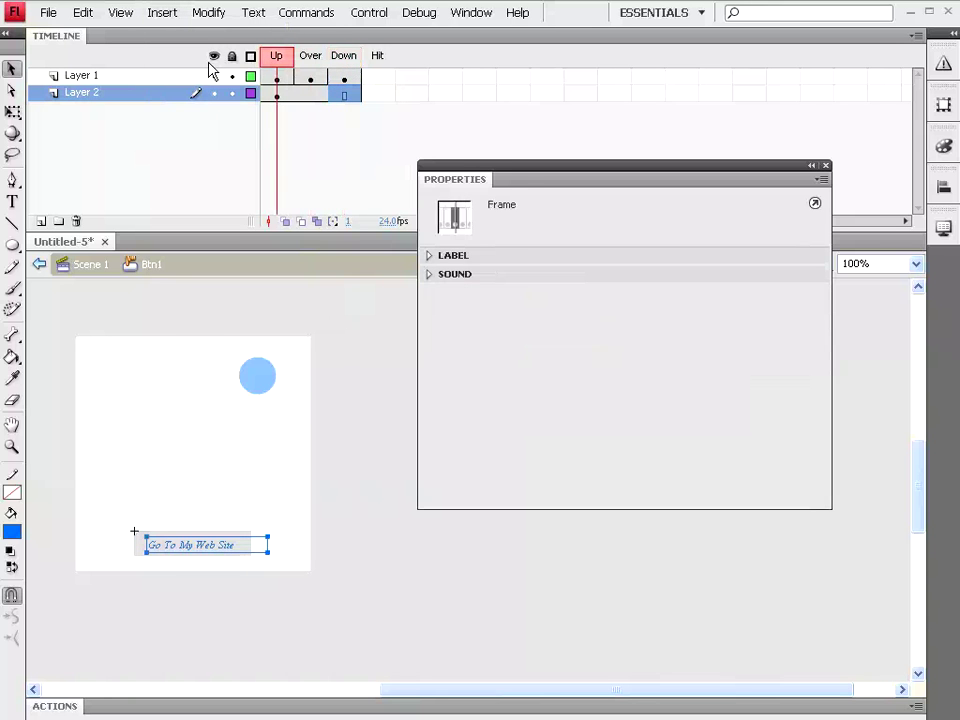
pyautogui.click(345, 66)
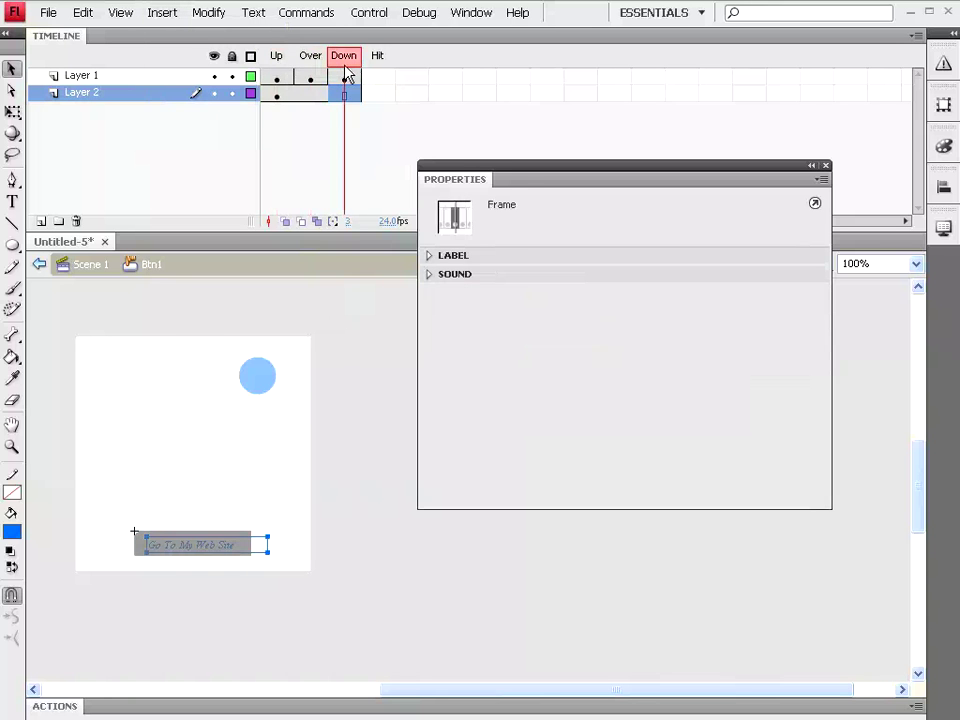
pyautogui.click(369, 12)
pyautogui.click(394, 132)
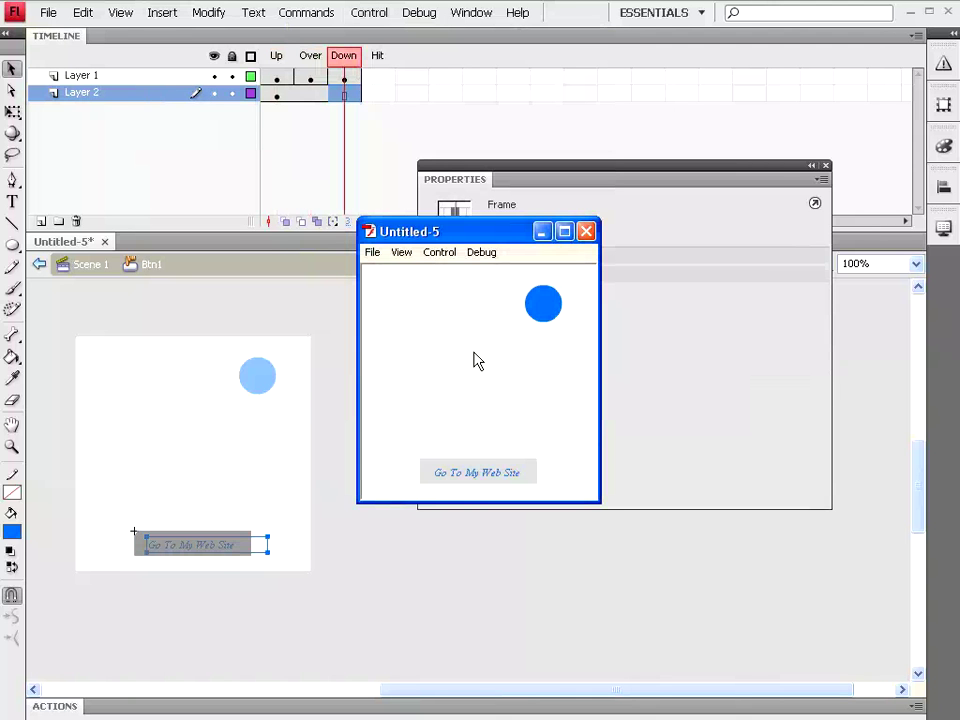
pyautogui.click(476, 479)
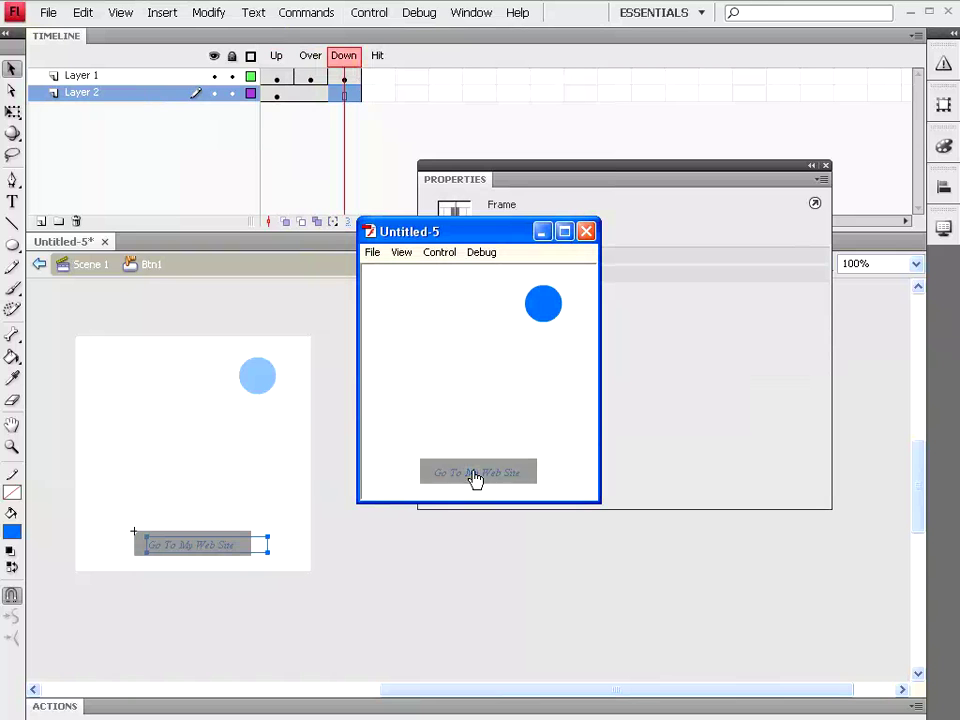
pyautogui.click(493, 482)
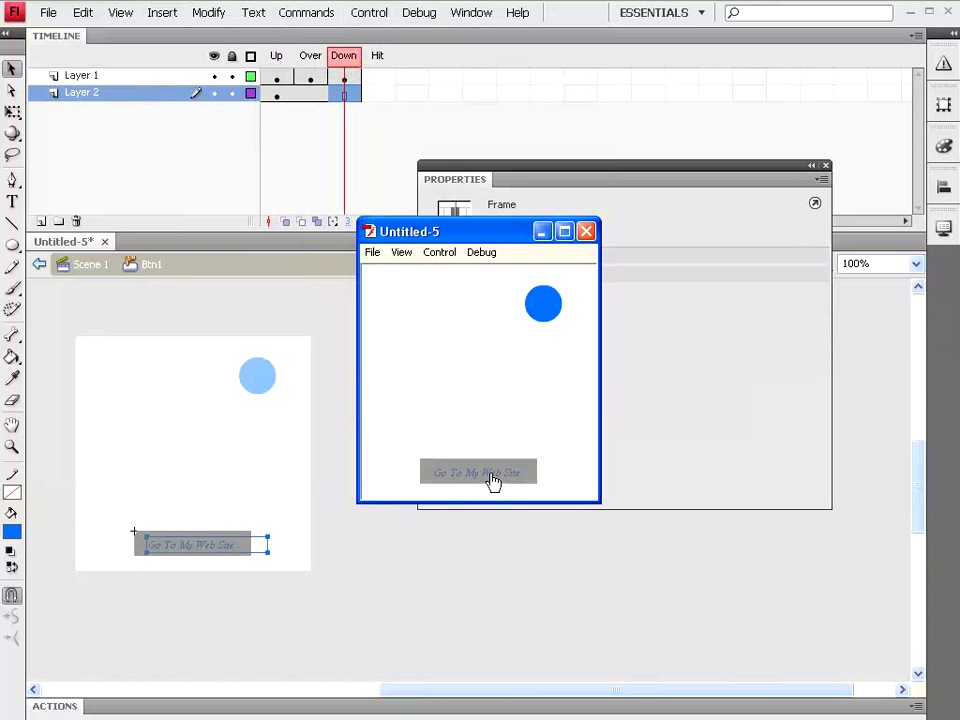
pyautogui.click(586, 231)
pyautogui.click(90, 264)
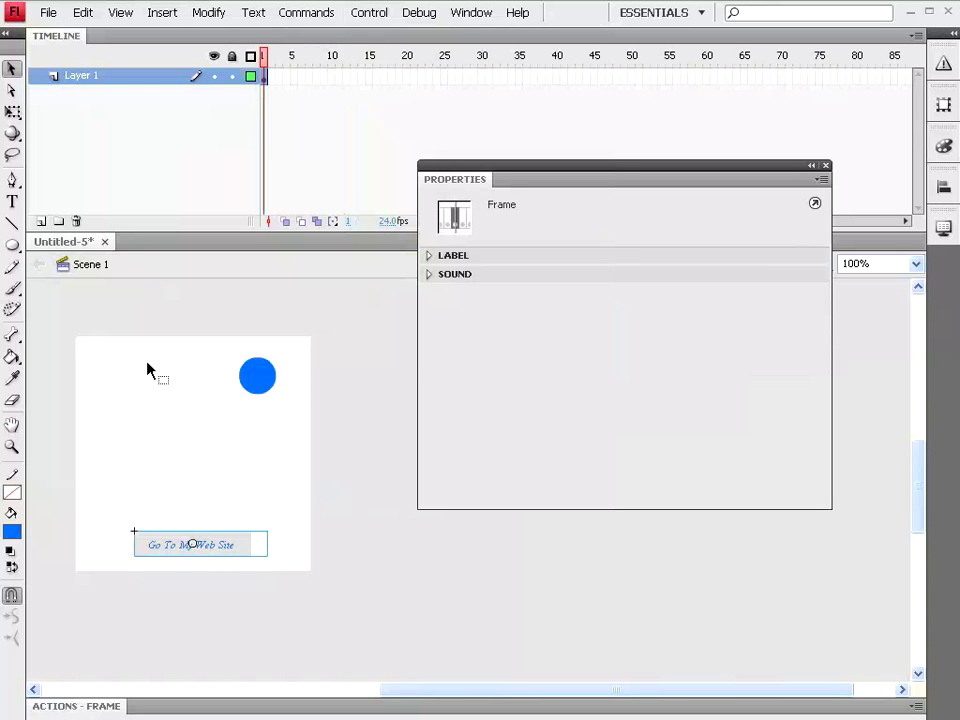
# Step: Convert the selected blue circle into a Movie Clip symbol named Mc1
pyautogui.click(258, 388)
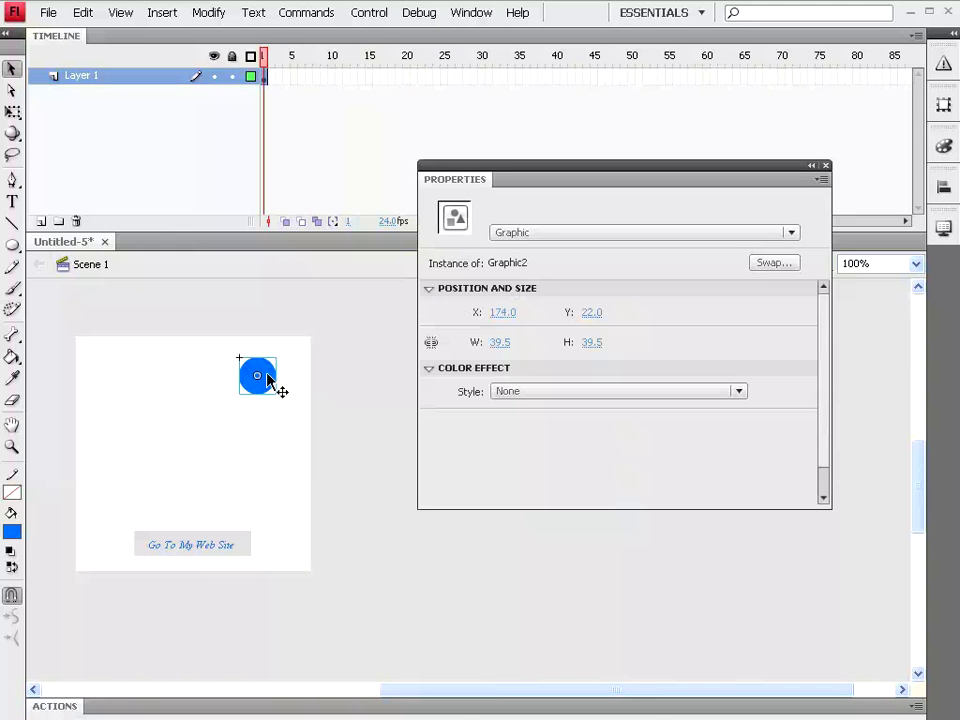
pyautogui.rightClick(268, 379)
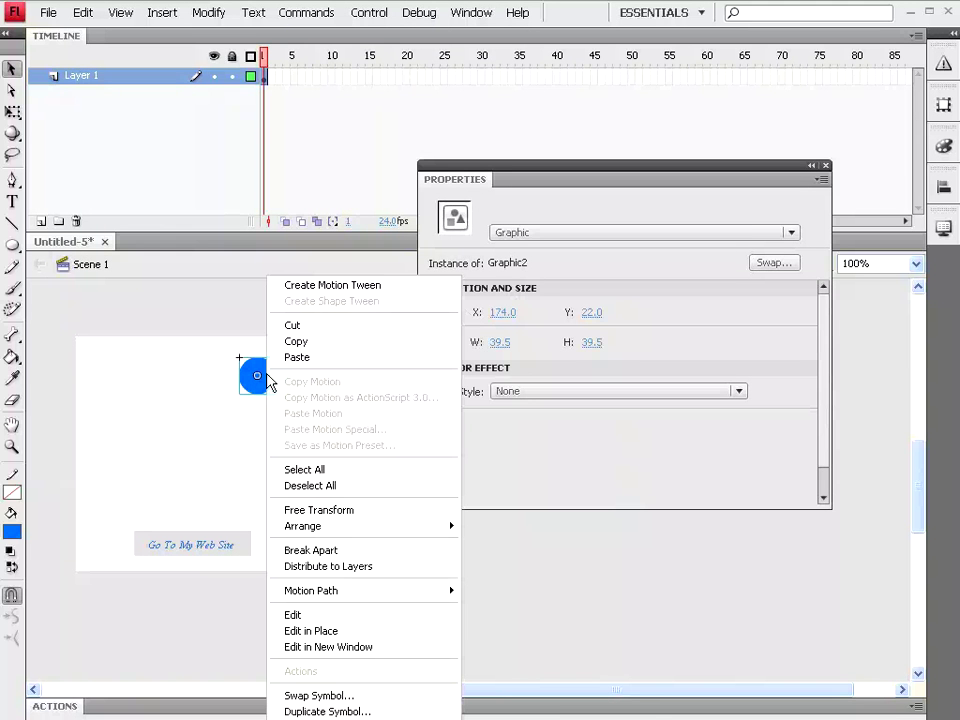
pyautogui.click(210, 13)
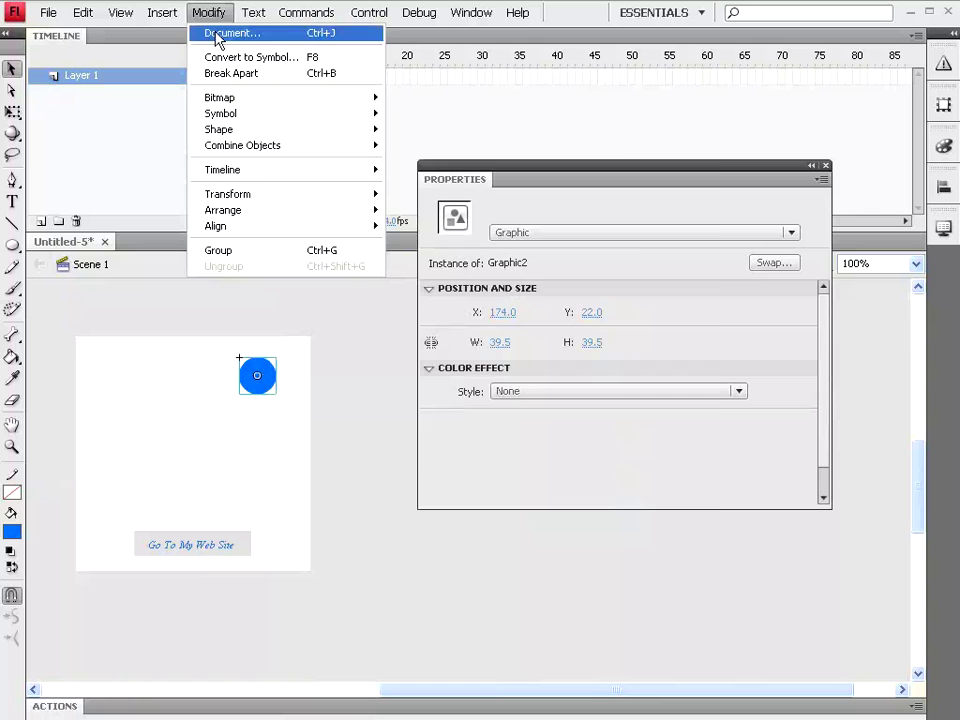
pyautogui.click(214, 57)
pyautogui.click(500, 187)
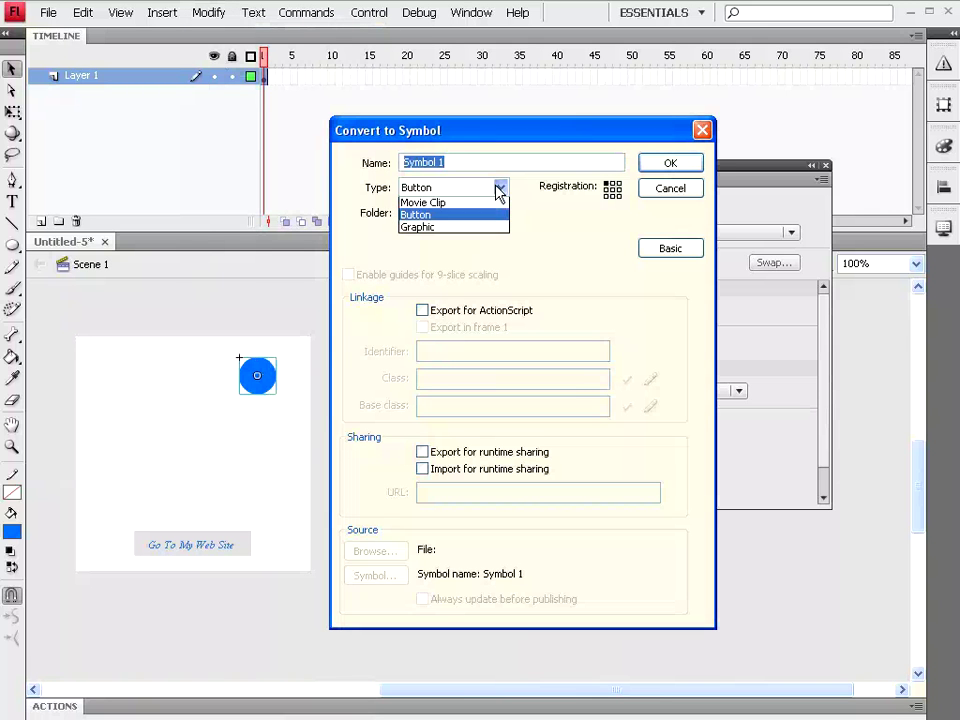
pyautogui.click(476, 203)
pyautogui.moveTo(458, 162); pyautogui.dragTo(340, 182)
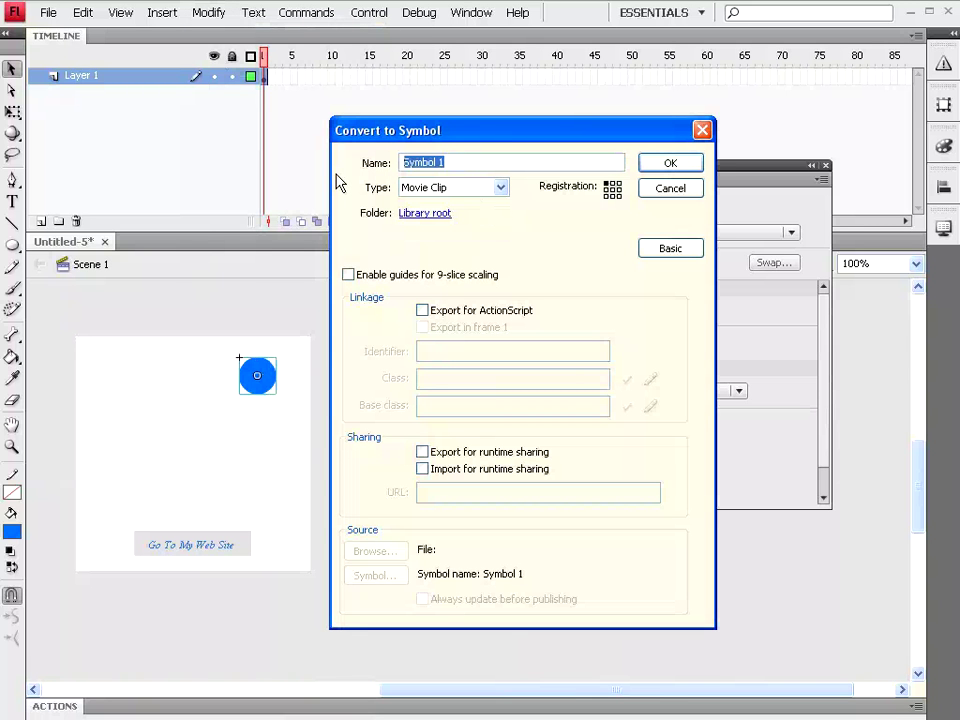
pyautogui.write('Mc1')
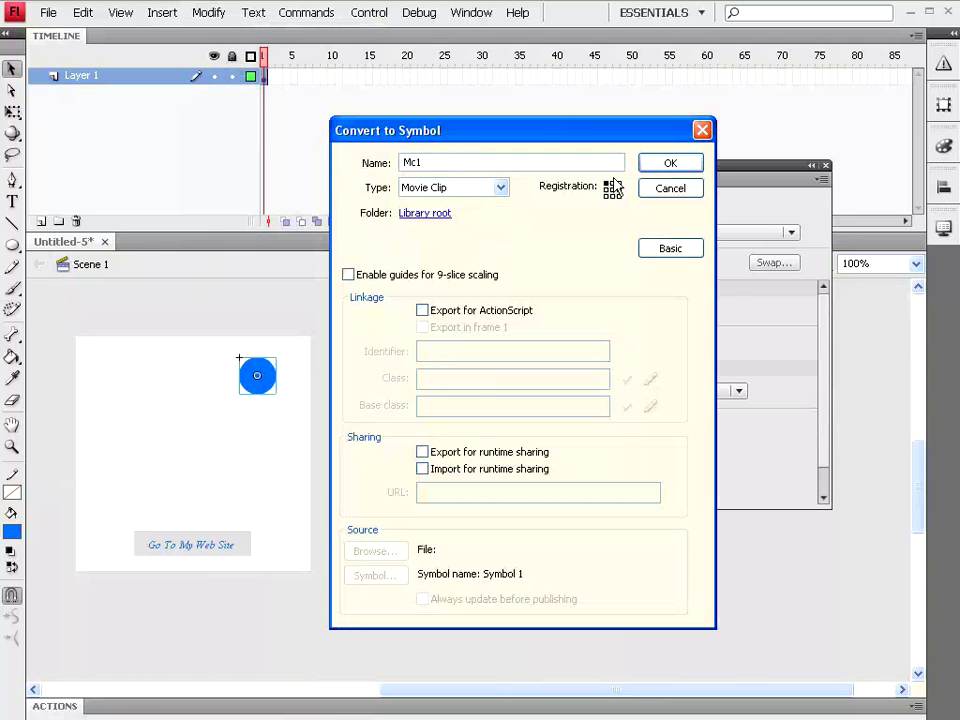
pyautogui.click(670, 163)
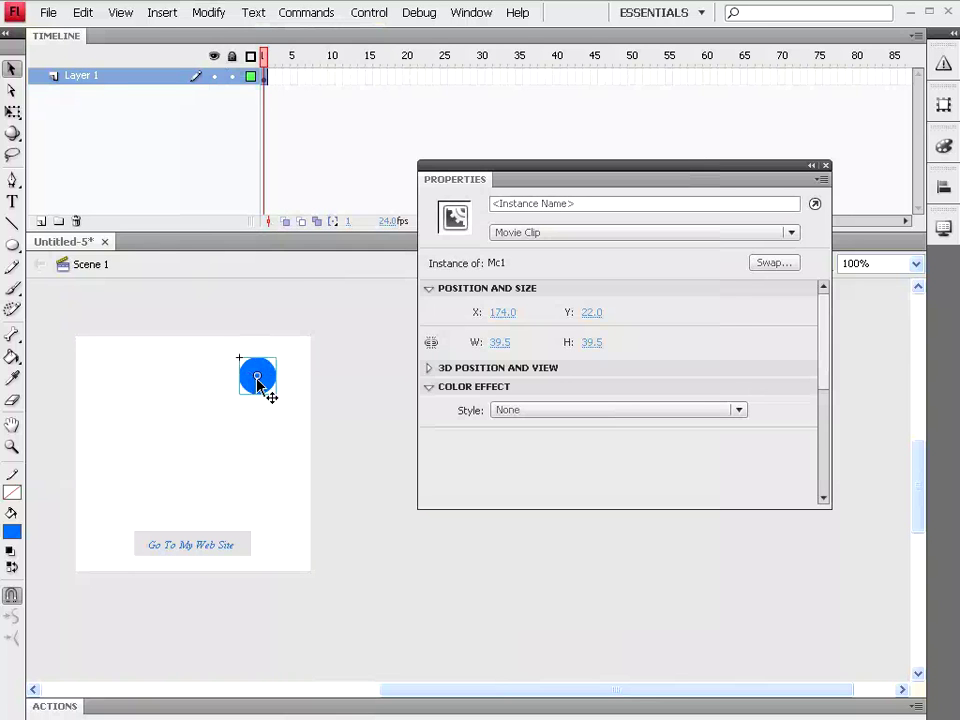
# Step: Inside Mc1, add a keyframe at frame 20 and shift the circle leftward
pyautogui.doubleClick(259, 393)
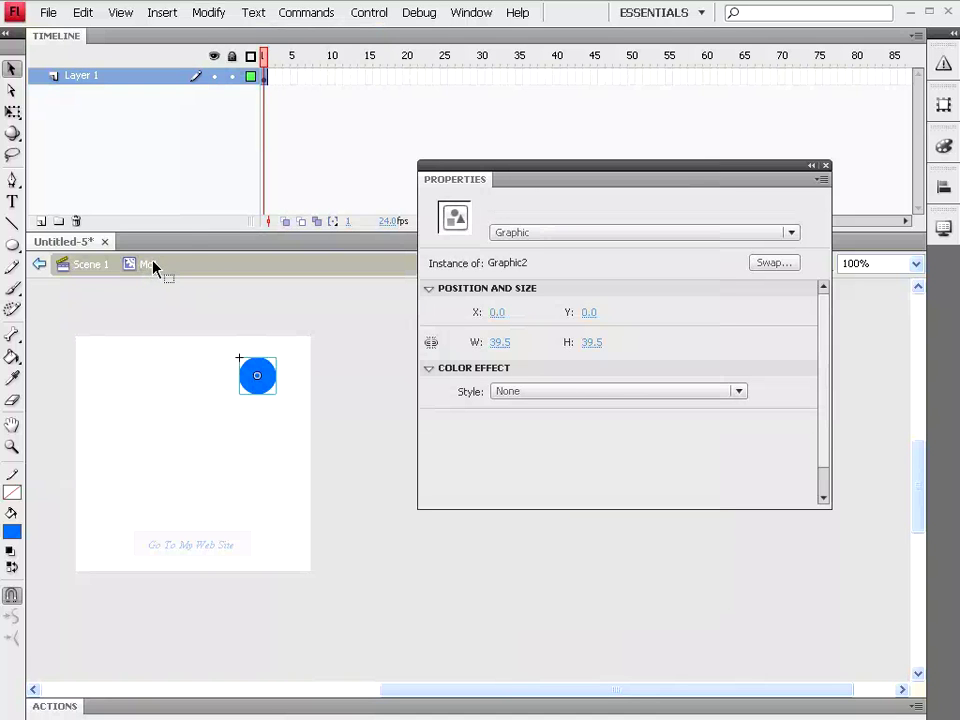
pyautogui.click(407, 77)
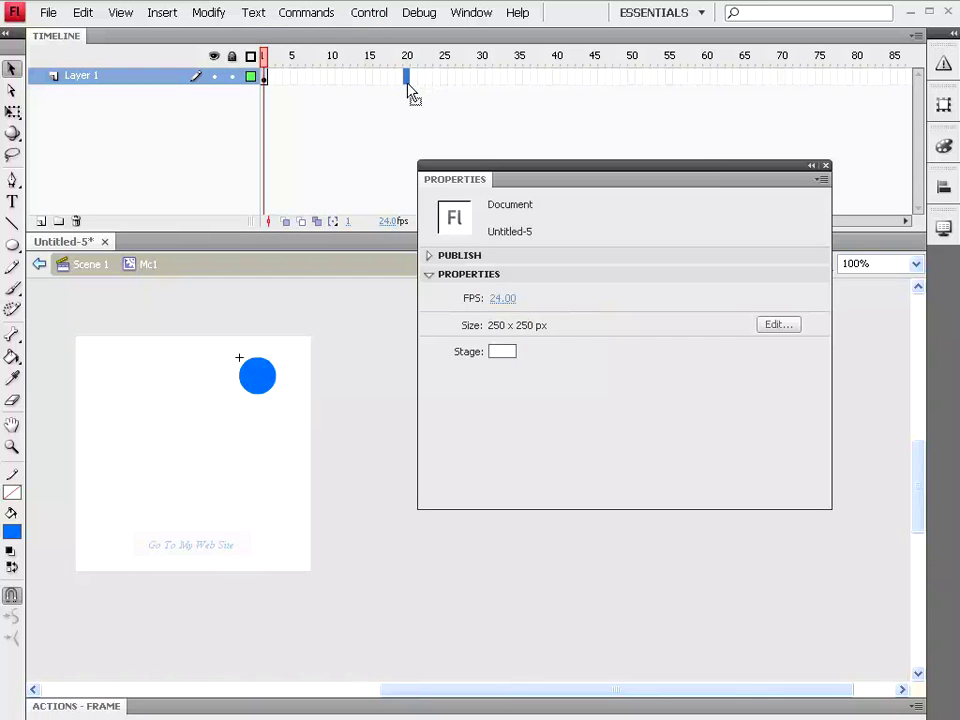
pyautogui.click(161, 12)
pyautogui.moveTo(215, 113)
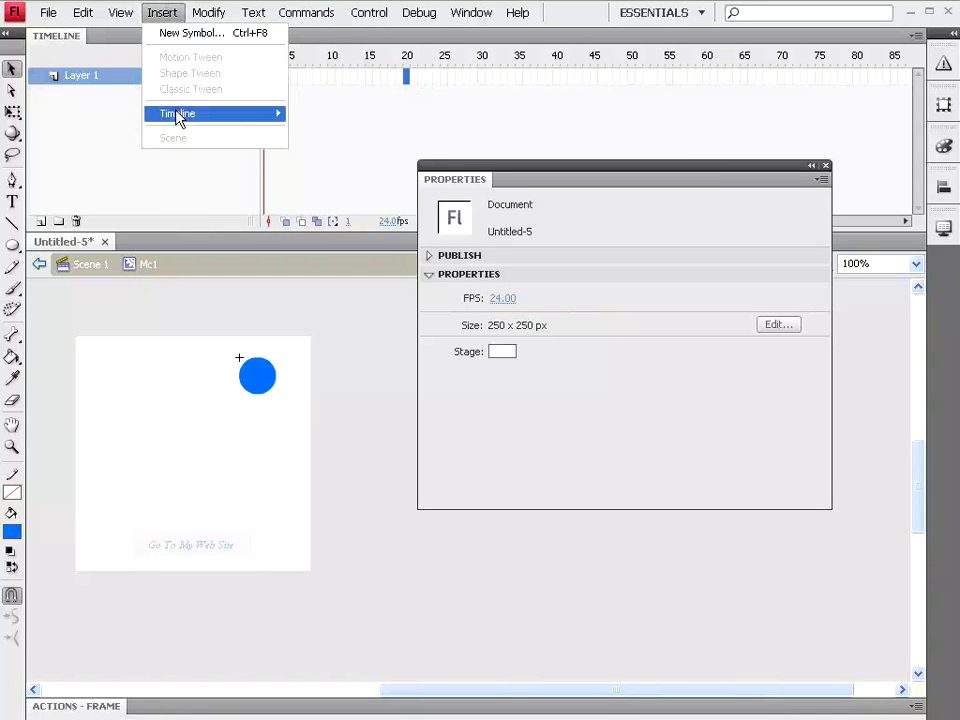
pyautogui.click(345, 170)
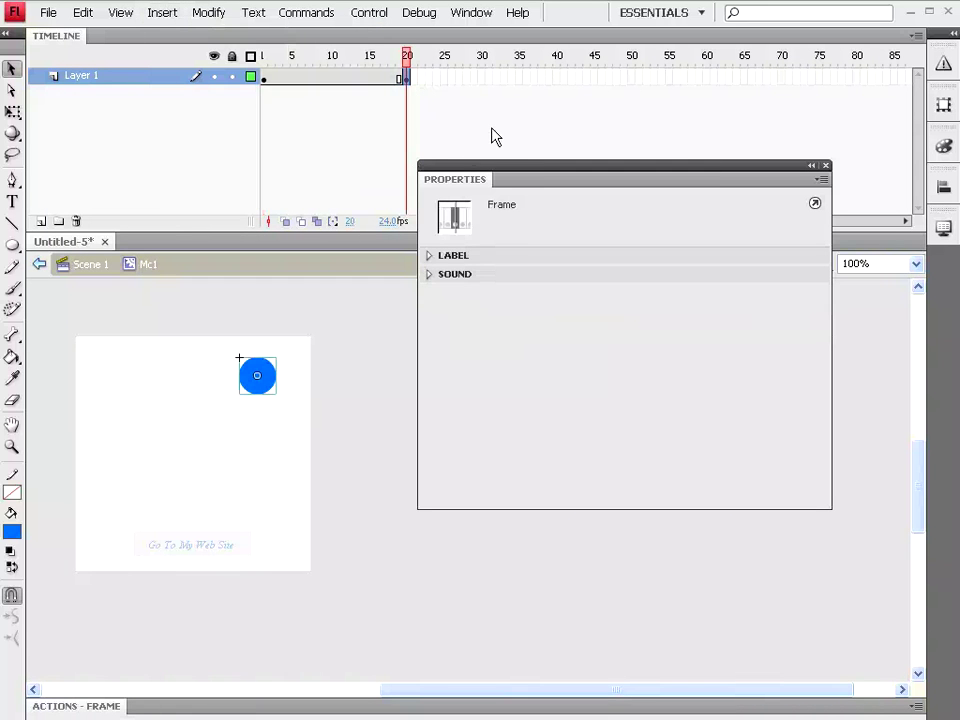
pyautogui.click(257, 392)
pyautogui.moveTo(358, 322); pyautogui.dragTo(354, 321)
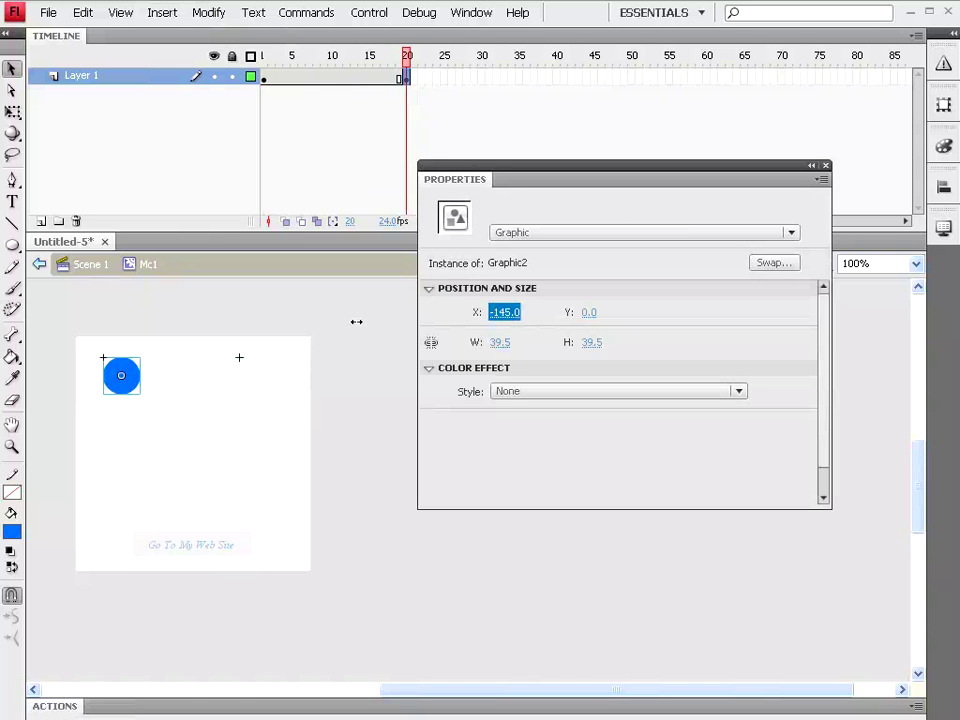
# Step: Add a classic tween over frames 1–20, then insert a keyframe at frame 40
pyautogui.click(326, 78)
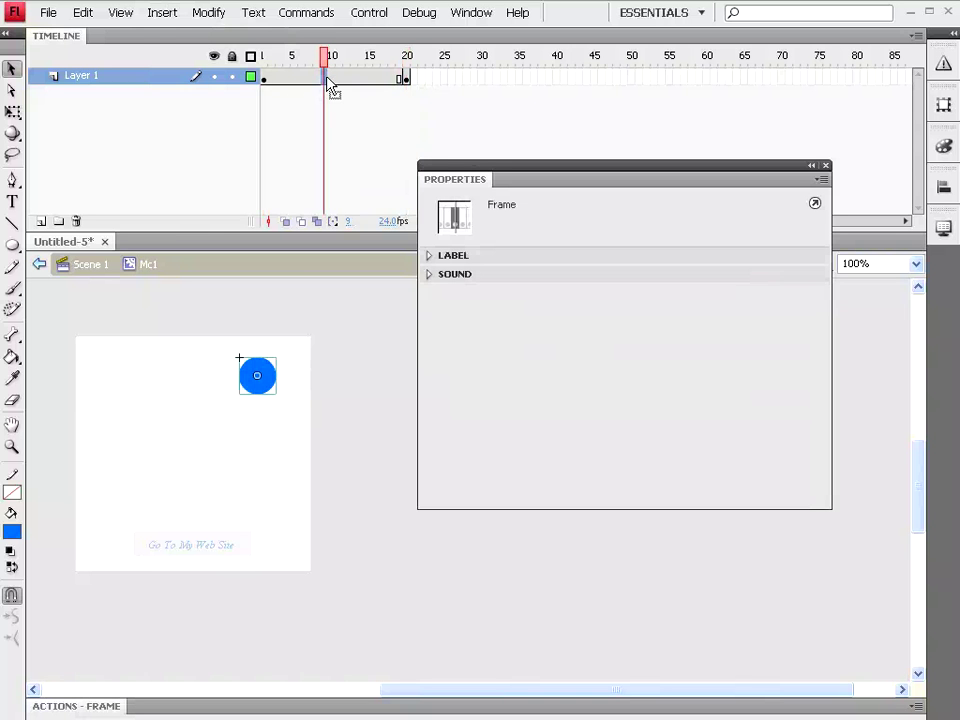
pyautogui.click(163, 13)
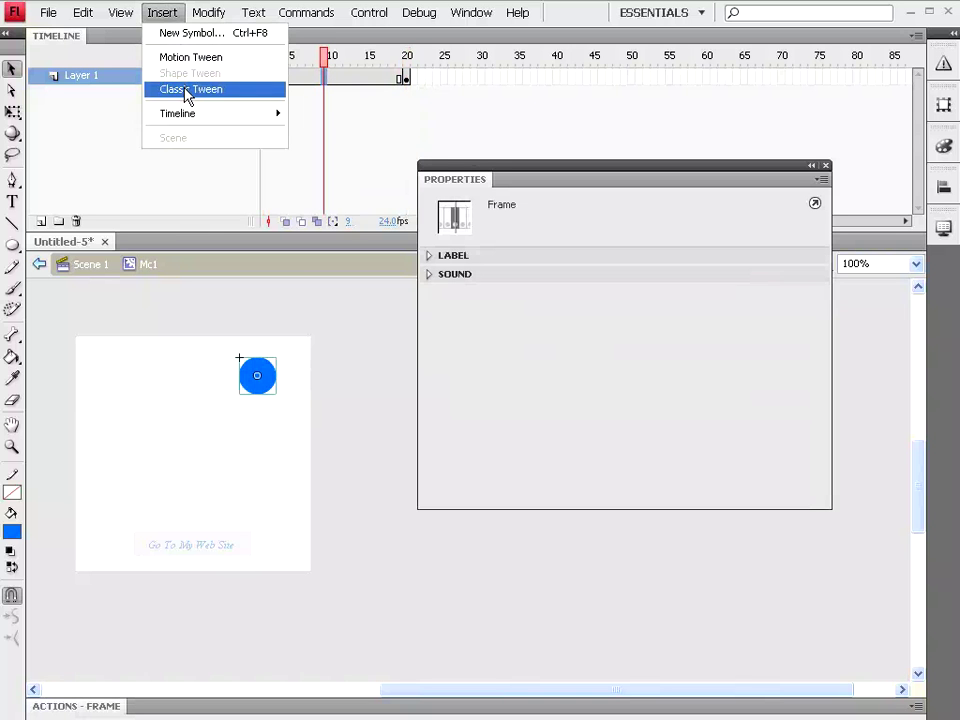
pyautogui.click(186, 90)
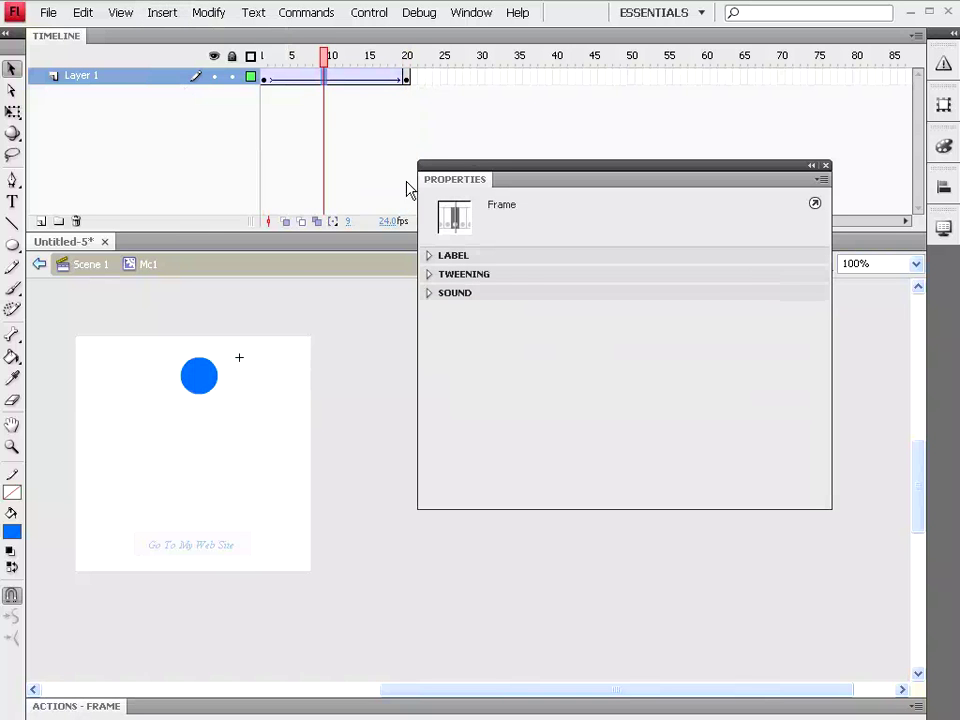
pyautogui.click(558, 80)
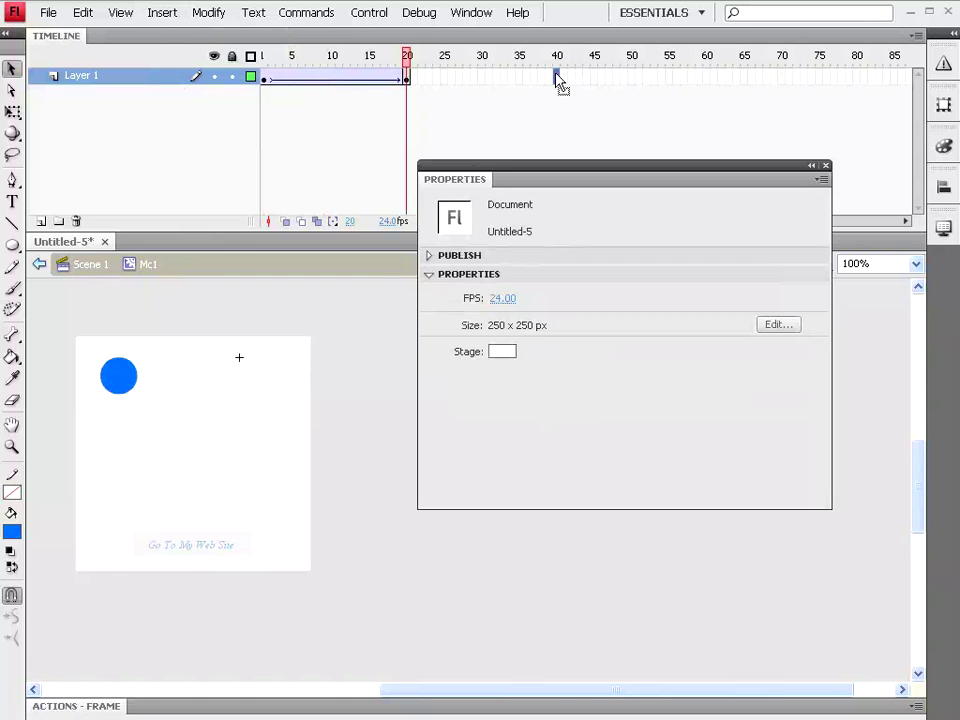
pyautogui.click(158, 13)
pyautogui.moveTo(200, 113)
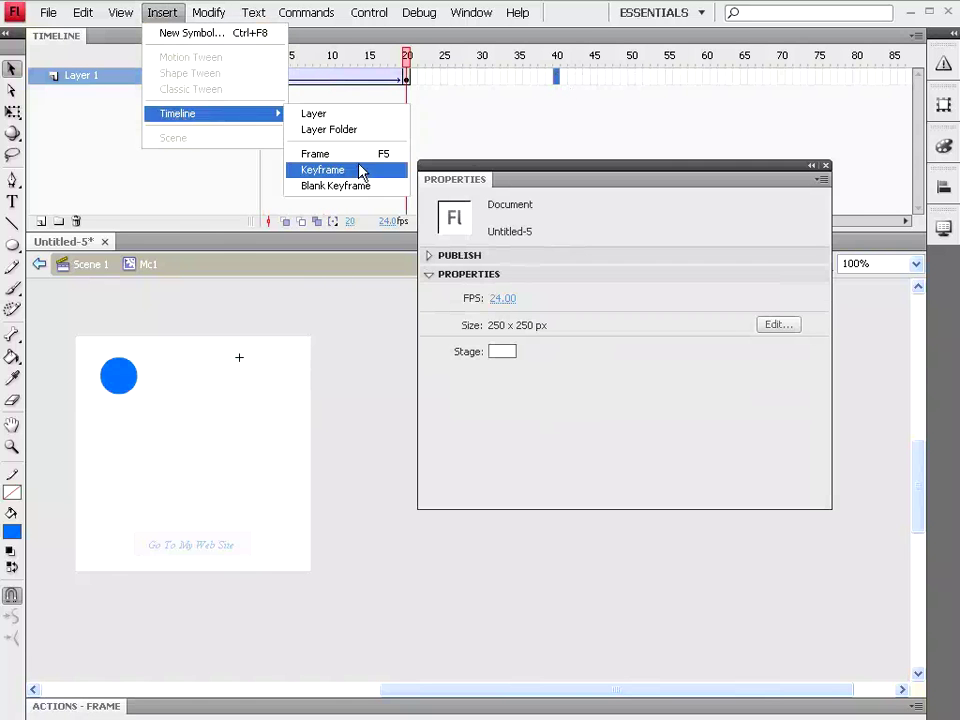
pyautogui.click(362, 169)
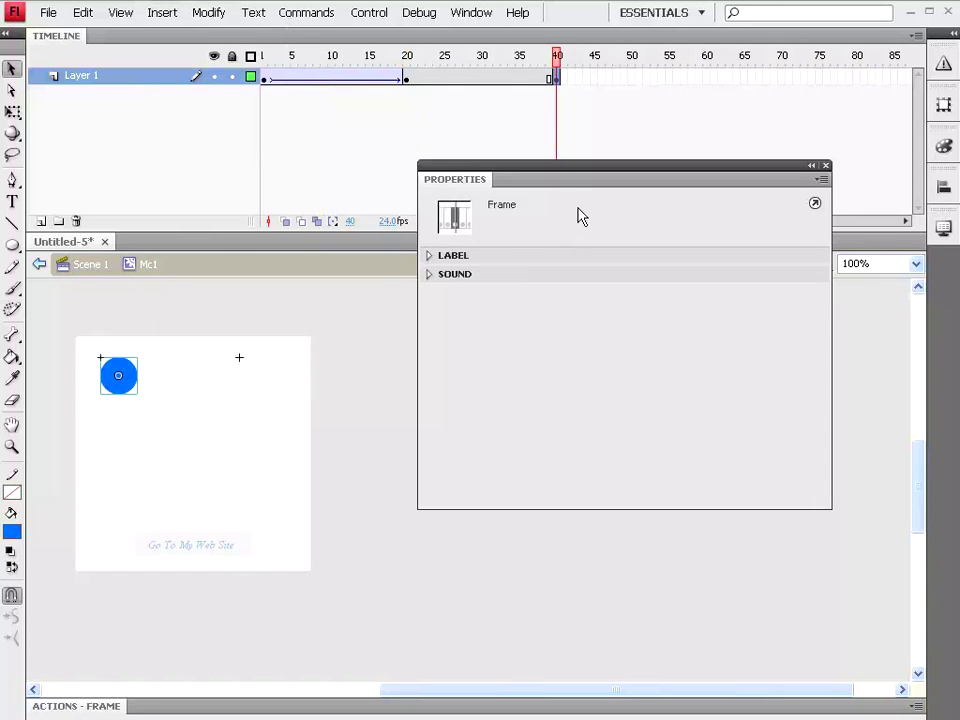
# Step: Move the frame-40 circle down to Y 181 and classic-tween it from frame 20 to 40
pyautogui.click(124, 386)
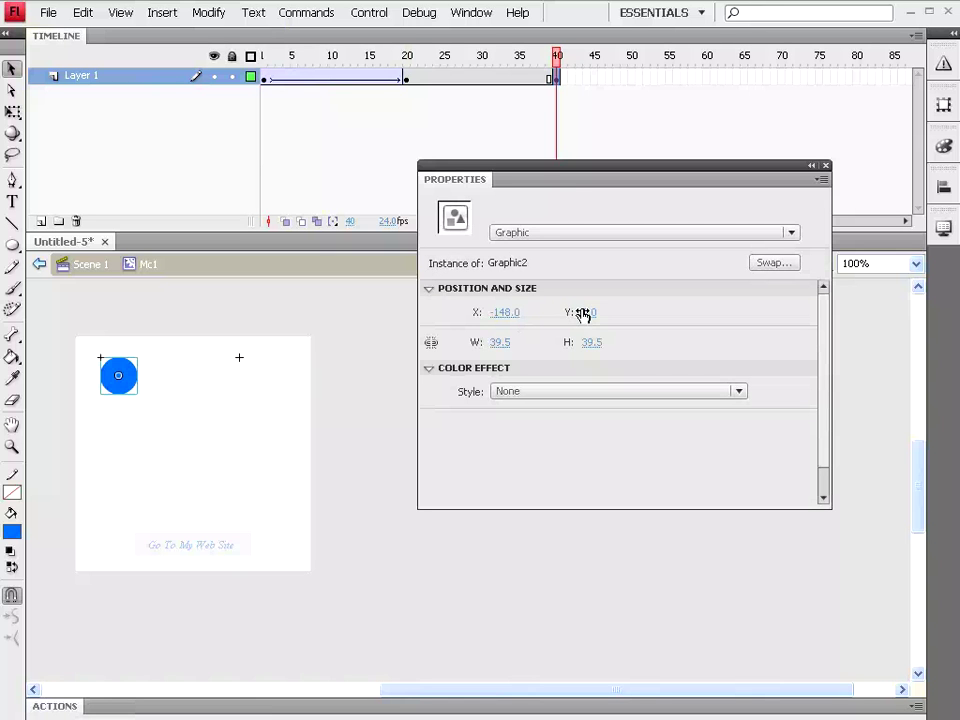
pyautogui.moveTo(586, 313); pyautogui.dragTo(760, 315)
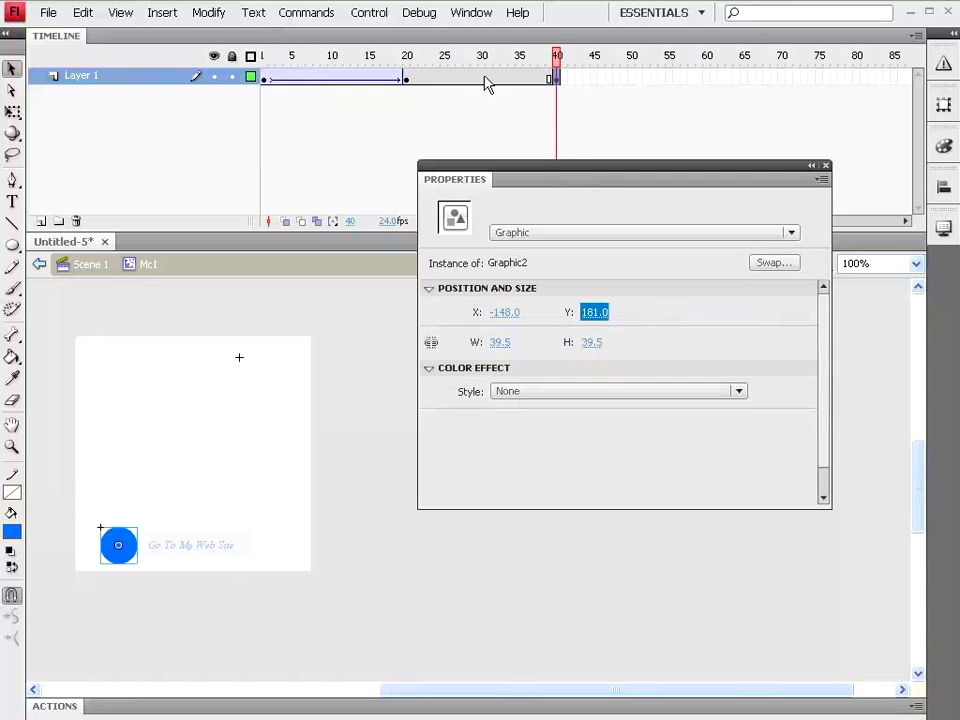
pyautogui.click(483, 80)
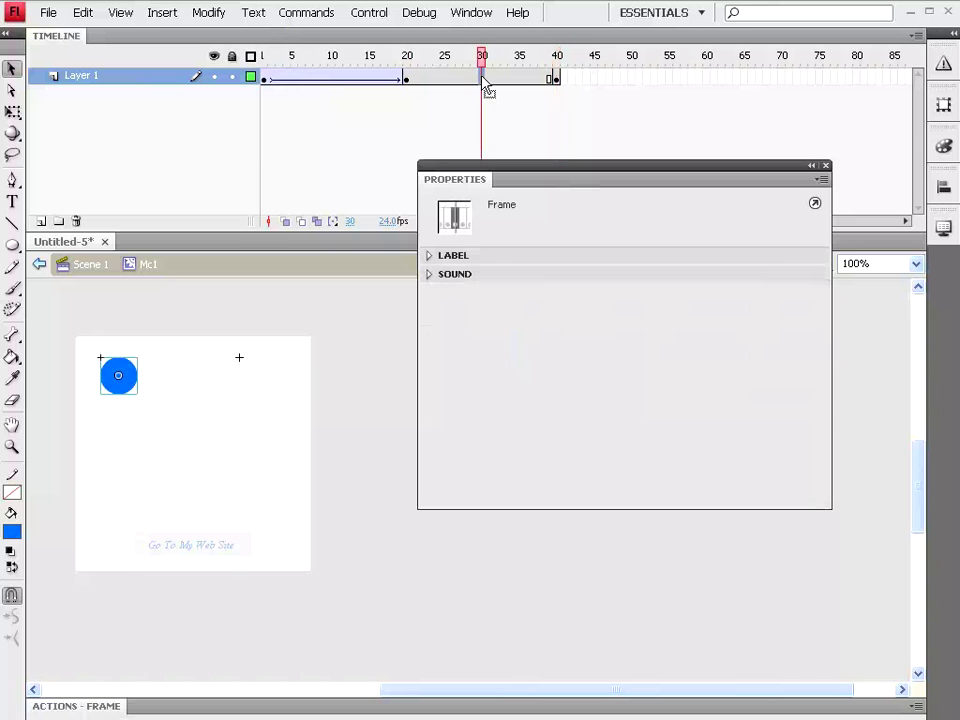
pyautogui.click(160, 13)
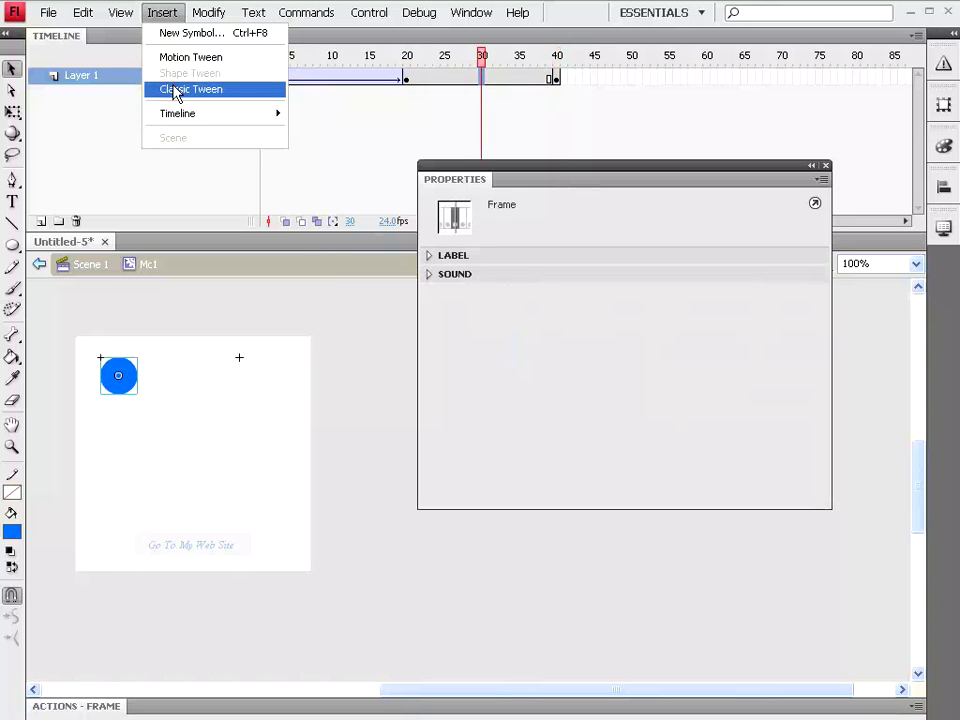
pyautogui.click(176, 89)
pyautogui.moveTo(483, 62)
pyautogui.mouseDown()
pyautogui.moveTo(317, 69)
pyautogui.moveTo(231, 60)
pyautogui.moveTo(558, 78)
pyautogui.moveTo(228, 77)
pyautogui.moveTo(579, 86)
pyautogui.moveTo(263, 78)
pyautogui.mouseUp()
pyautogui.click(410, 84)
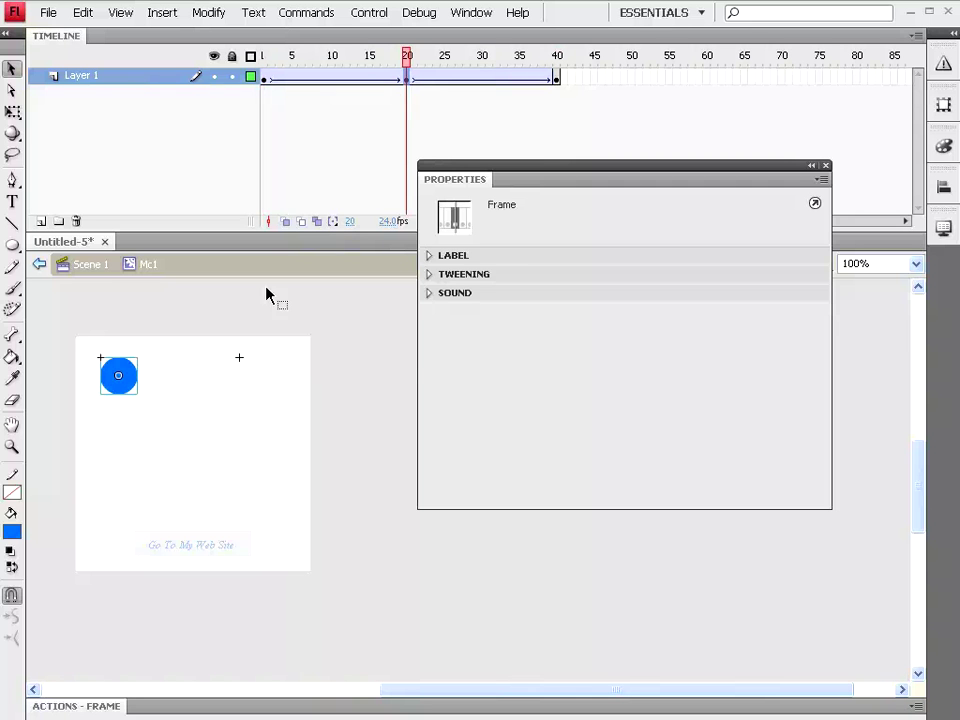
# Step: Tint the frame-20 circle orange (R255 G102 B0) and preview the animation
pyautogui.click(136, 381)
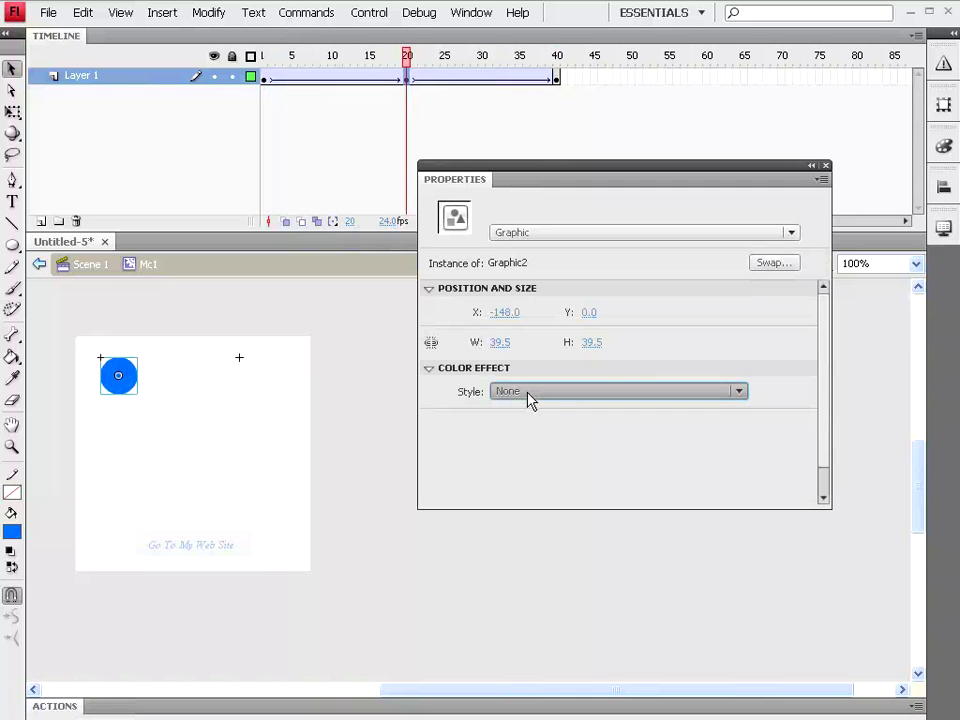
pyautogui.click(525, 392)
pyautogui.click(553, 443)
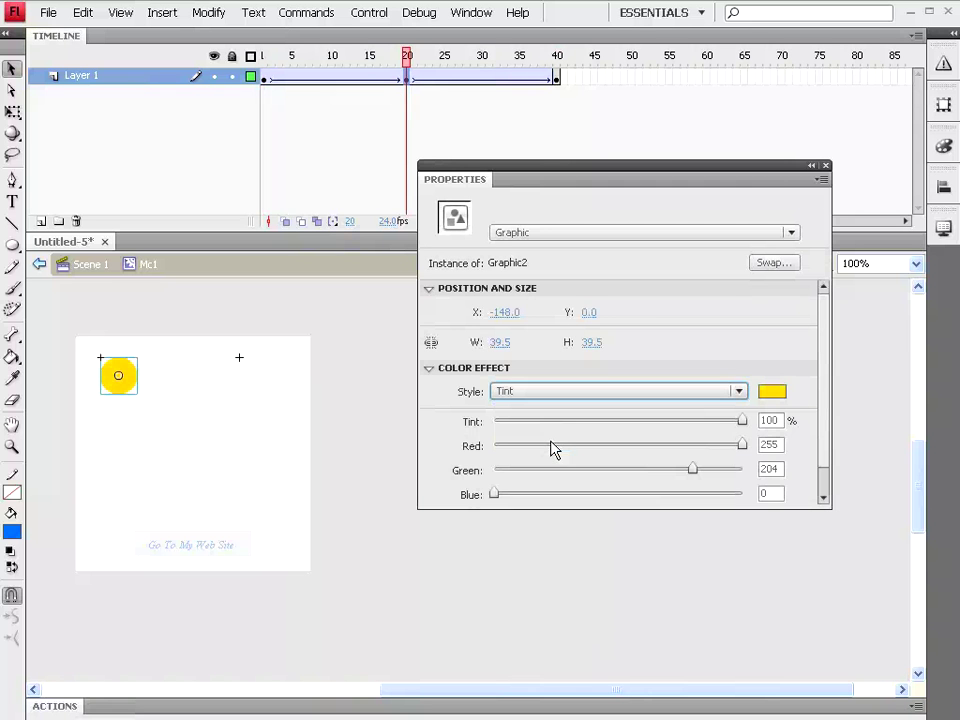
pyautogui.click(777, 397)
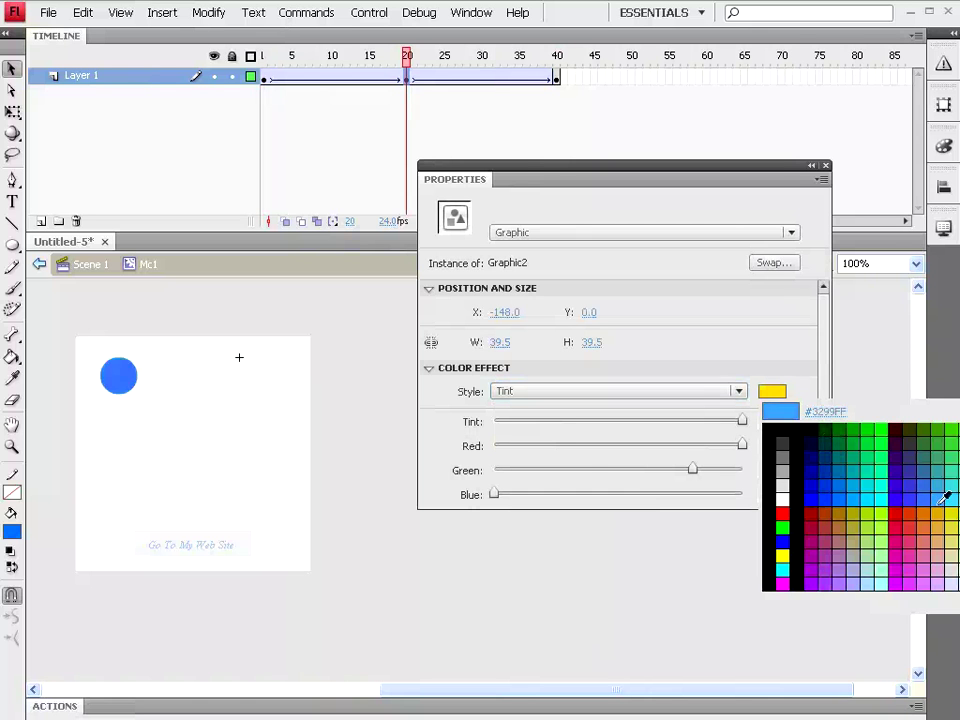
pyautogui.click(927, 539)
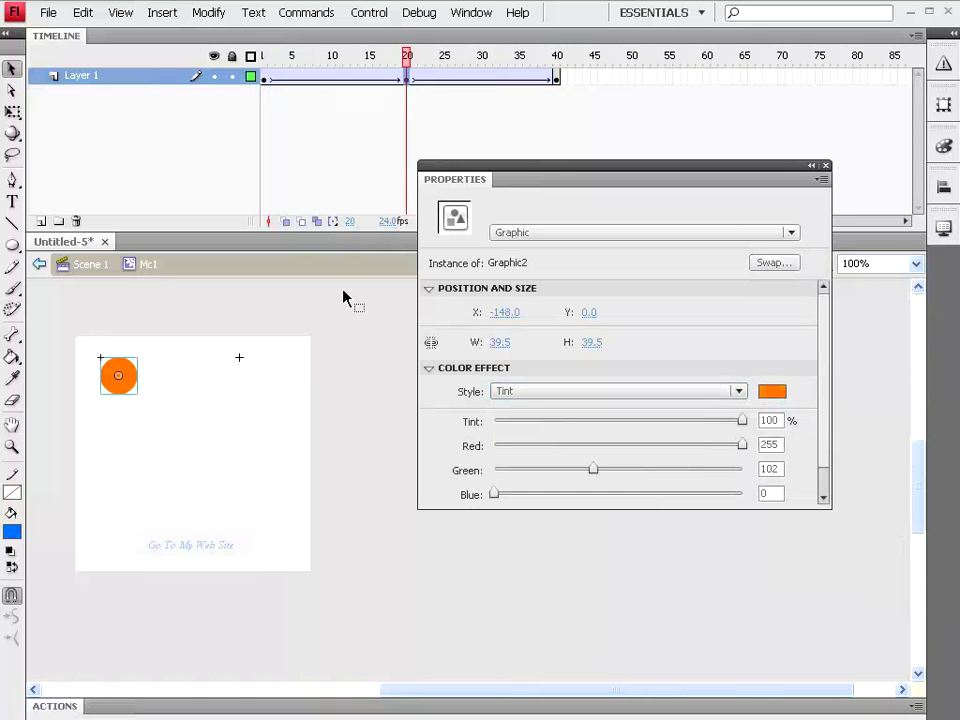
pyautogui.click(557, 80)
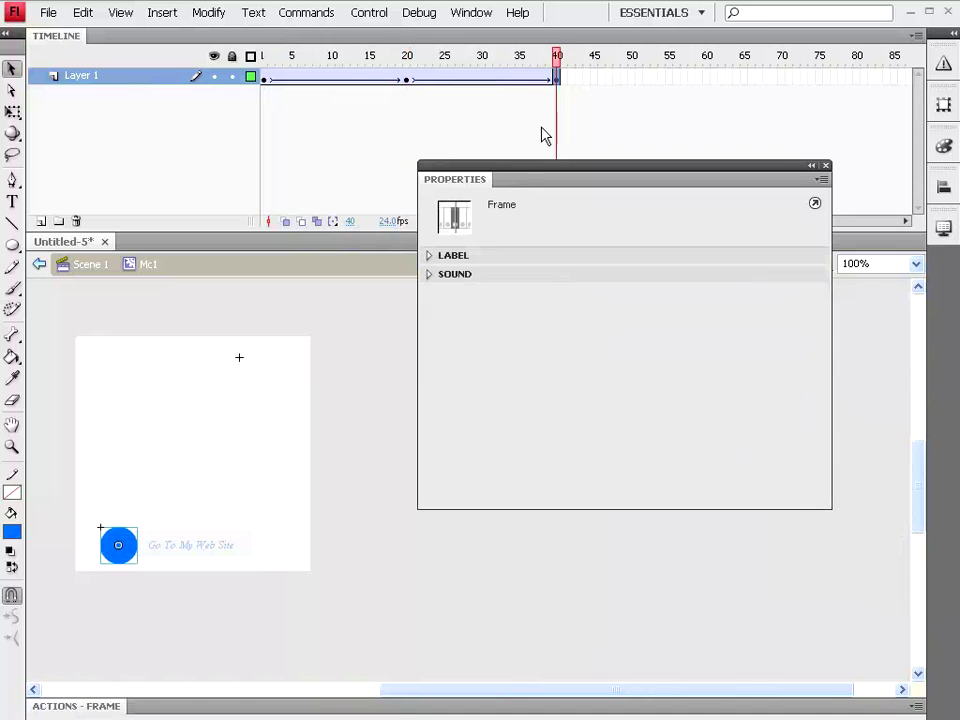
pyautogui.moveTo(555, 68)
pyautogui.mouseDown()
pyautogui.moveTo(243, 66)
pyautogui.moveTo(600, 77)
pyautogui.moveTo(262, 62)
pyautogui.moveTo(437, 58)
pyautogui.moveTo(574, 66)
pyautogui.moveTo(270, 58)
pyautogui.moveTo(573, 72)
pyautogui.moveTo(294, 58)
pyautogui.moveTo(551, 66)
pyautogui.moveTo(512, 32)
pyautogui.moveTo(420, 9)
pyautogui.moveTo(263, 57)
pyautogui.moveTo(561, 54)
pyautogui.moveTo(259, 77)
pyautogui.mouseUp()
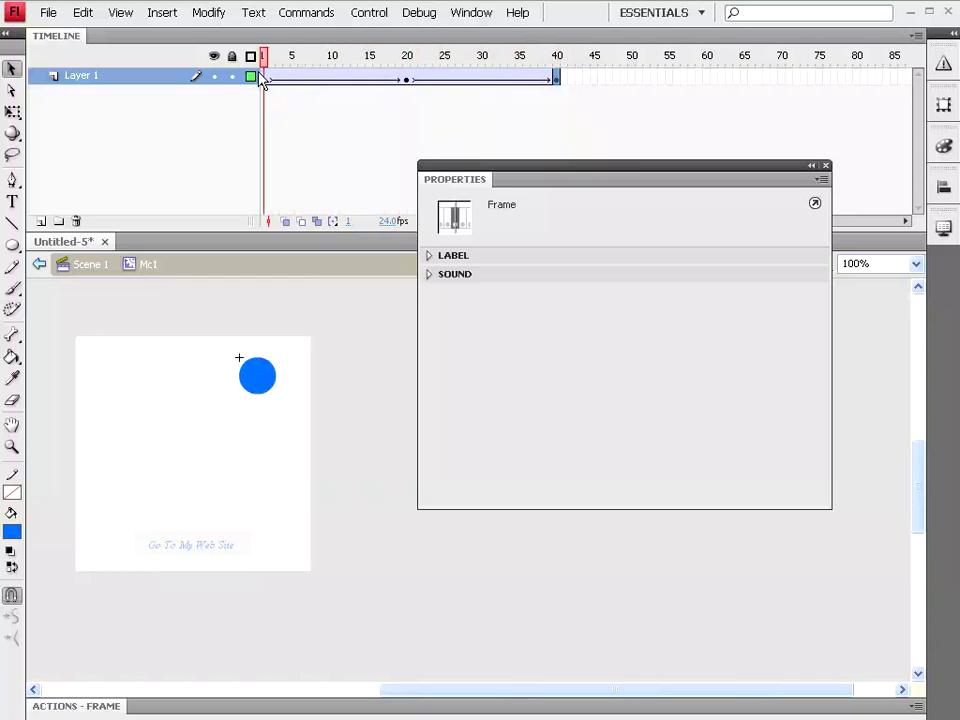
pyautogui.click(370, 13)
pyautogui.click(396, 129)
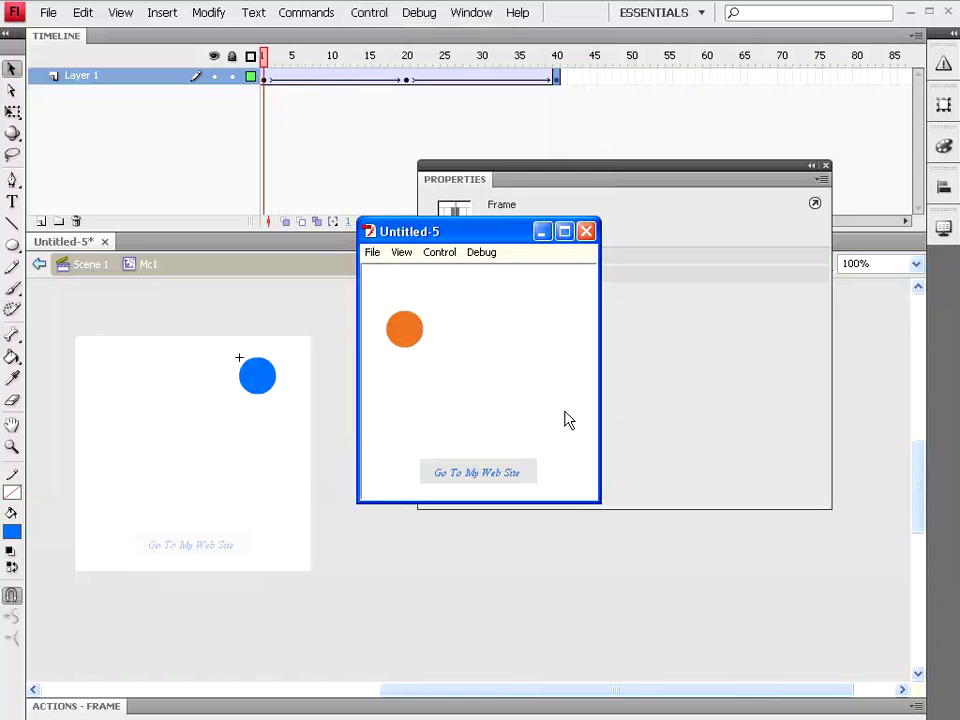
pyautogui.click(586, 231)
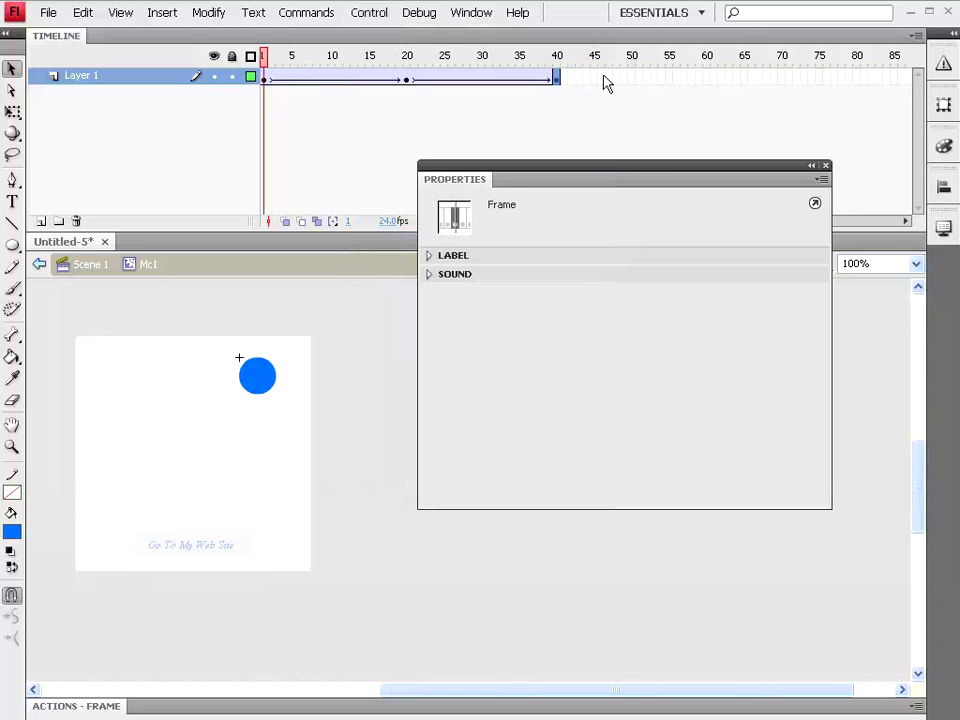
# Step: Add a keyframe at frame 60 and copy frame 1 of the circle's layer
pyautogui.click(707, 80)
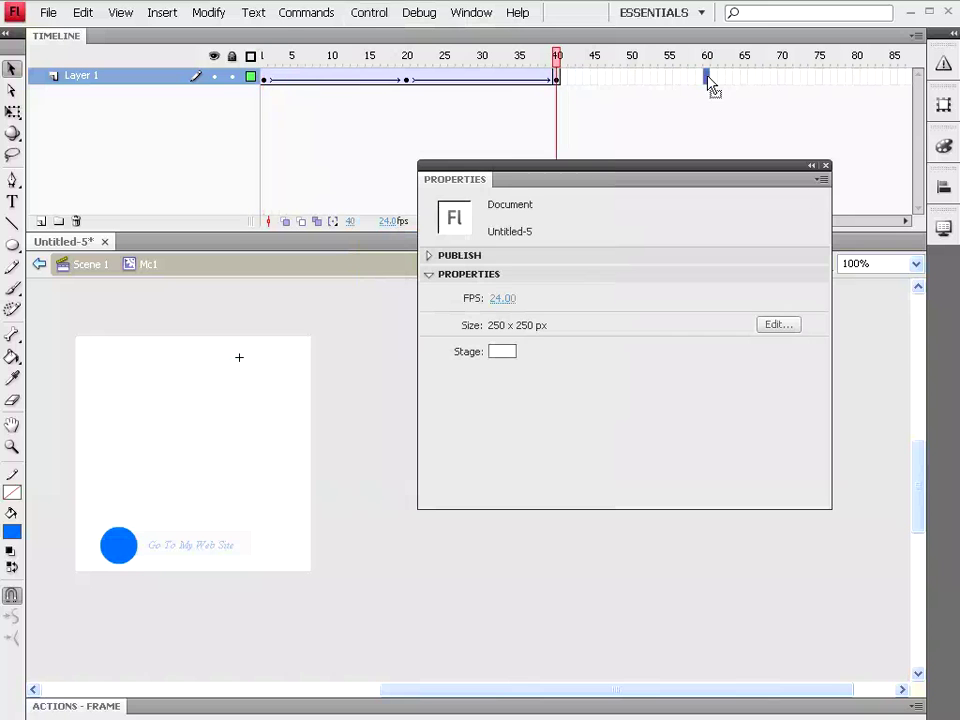
pyautogui.click(163, 14)
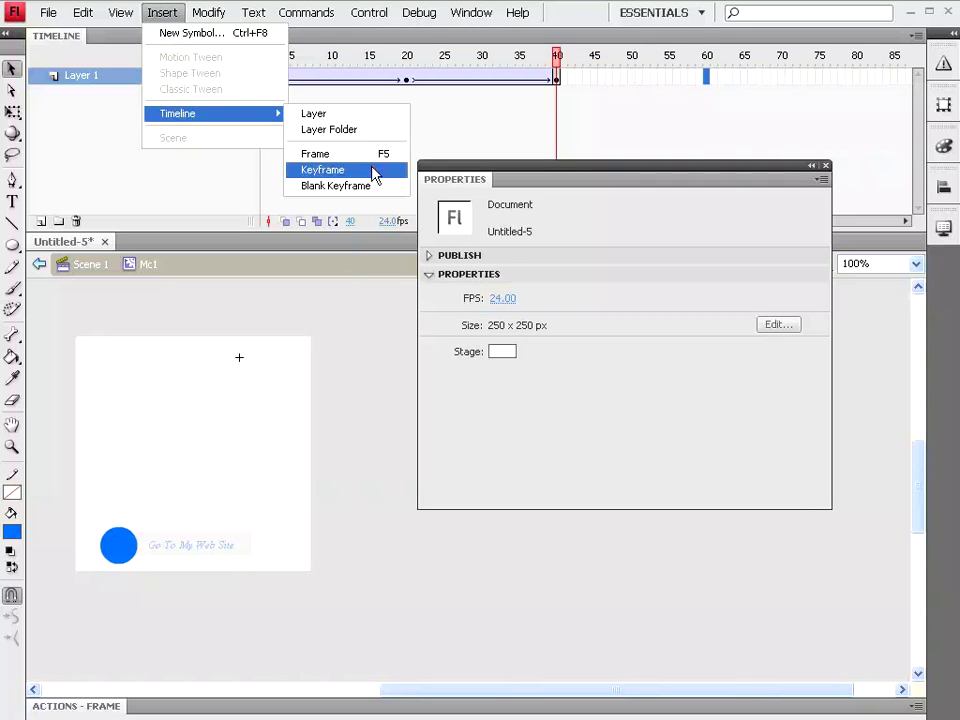
pyautogui.click(373, 172)
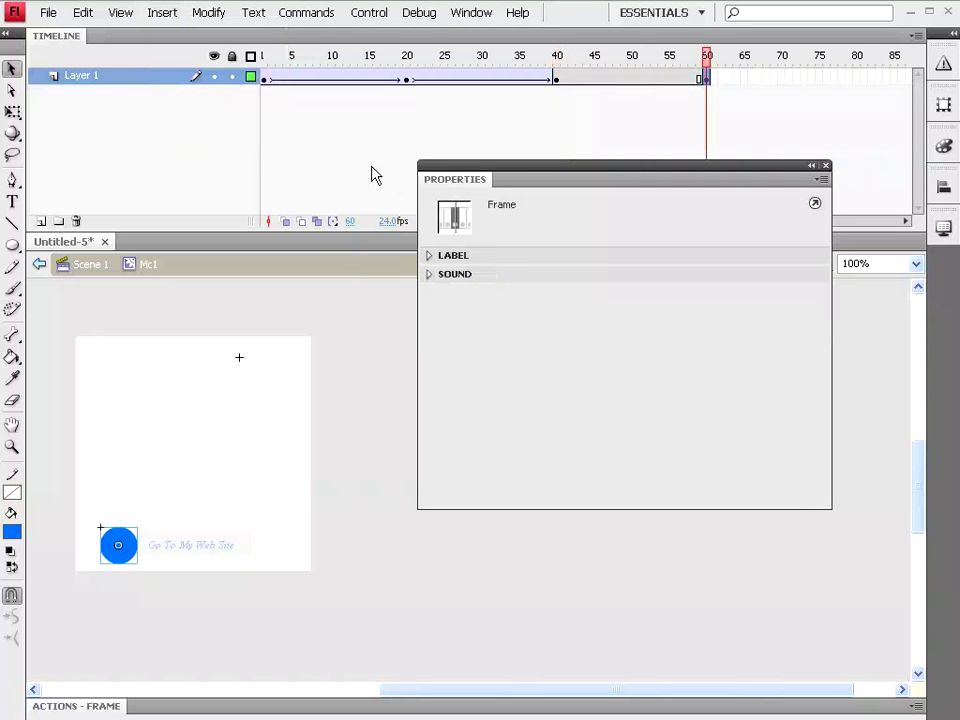
pyautogui.click(265, 80)
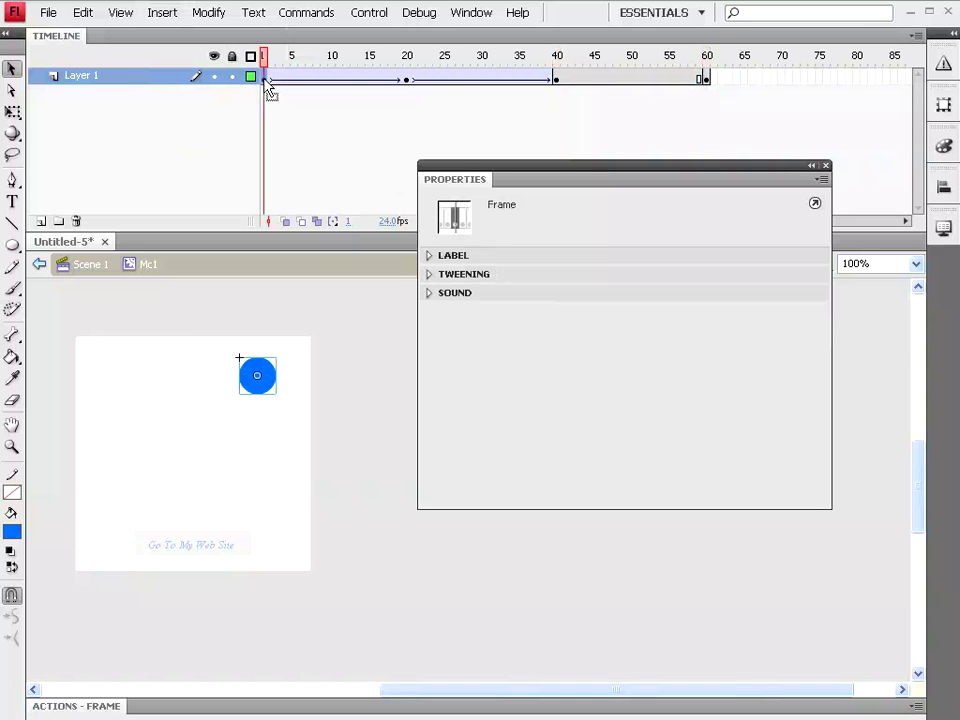
pyautogui.rightClick(265, 80)
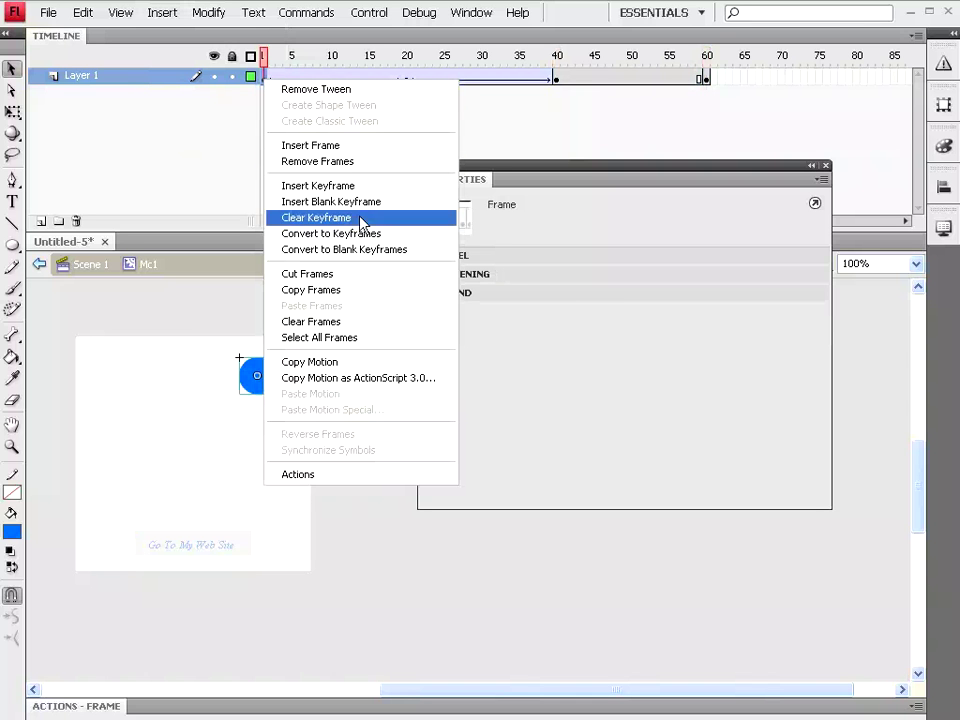
pyautogui.click(352, 293)
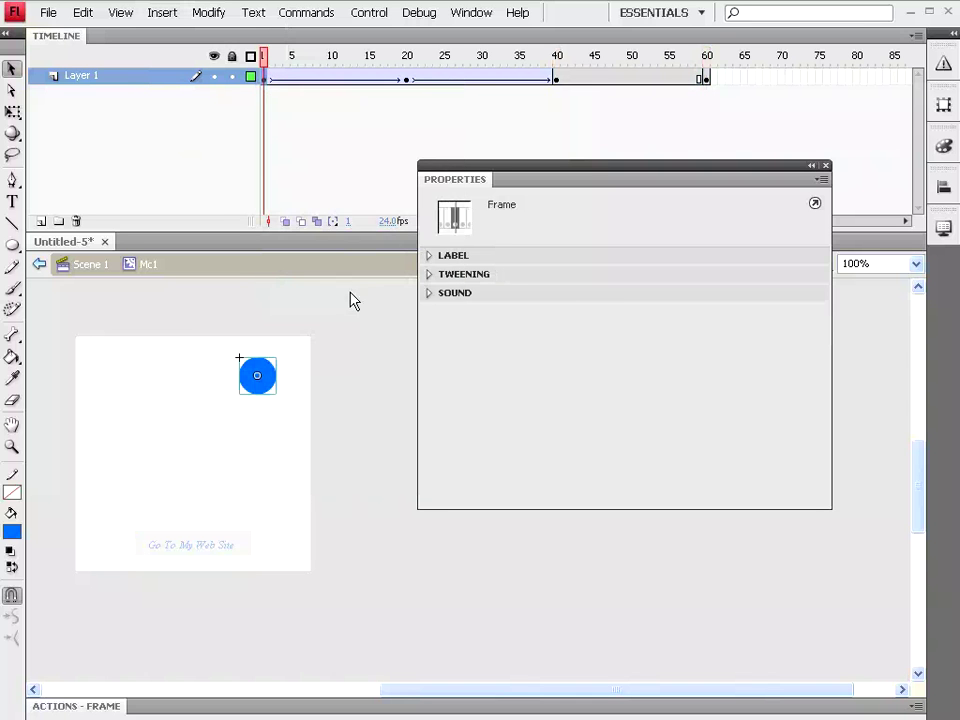
# Step: Paste frame 1 into frame 60 and classic-tween the circle from frame 40 to 60
pyautogui.click(706, 79)
pyautogui.rightClick(708, 79)
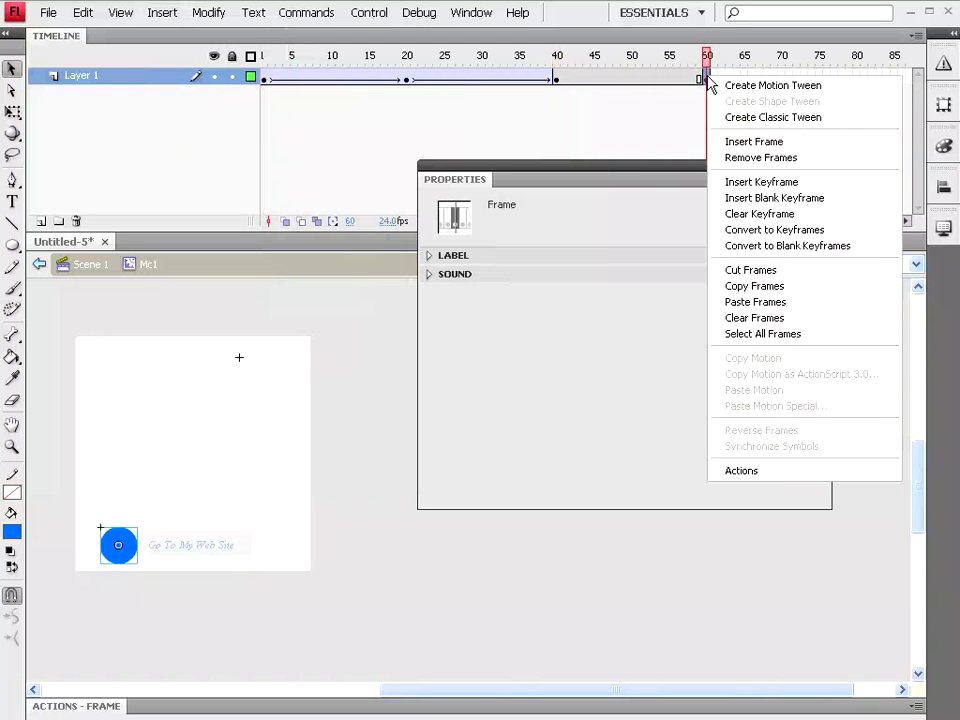
pyautogui.click(771, 303)
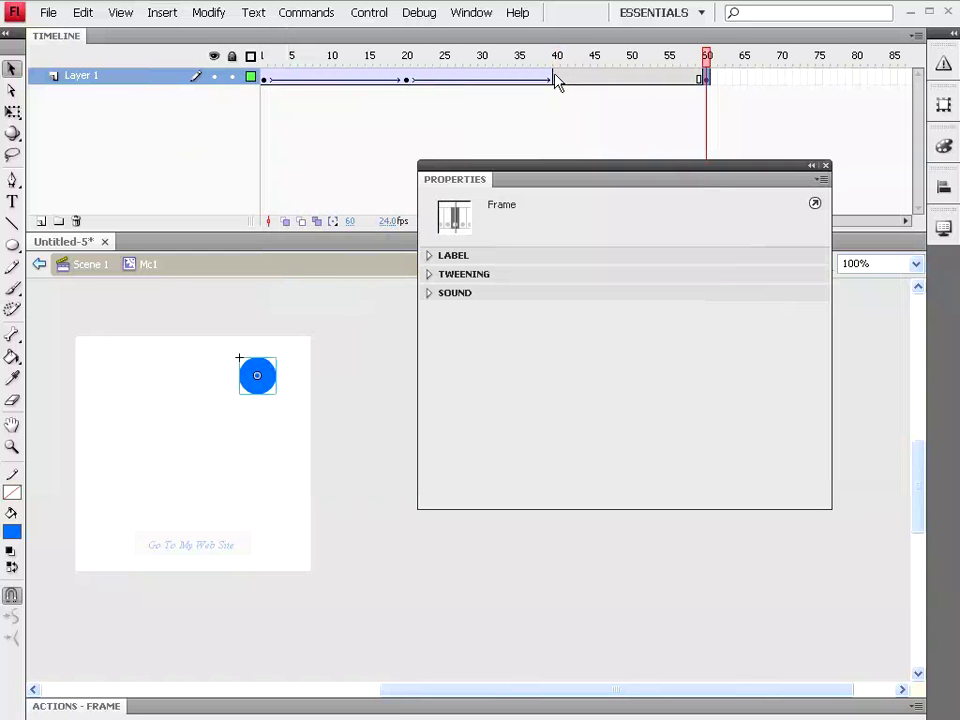
pyautogui.click(616, 79)
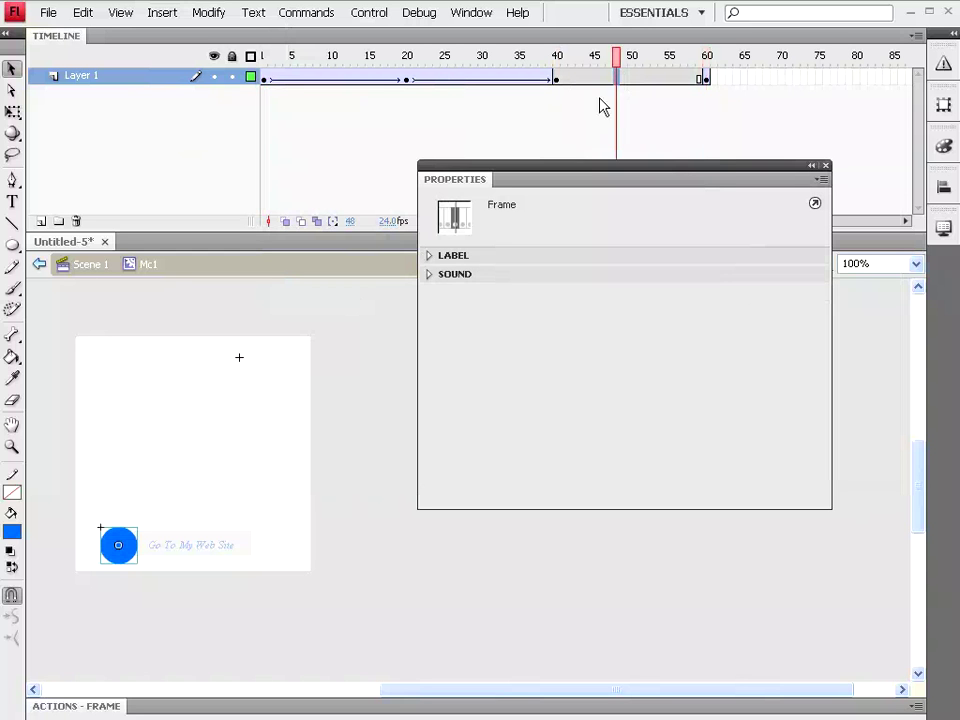
pyautogui.click(163, 13)
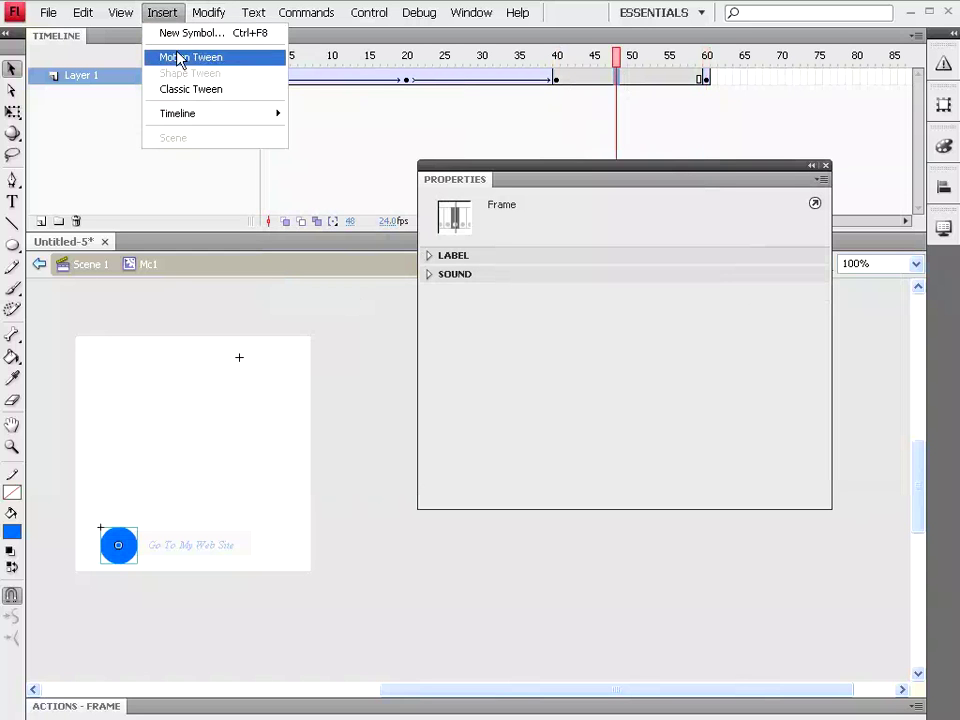
pyautogui.click(180, 90)
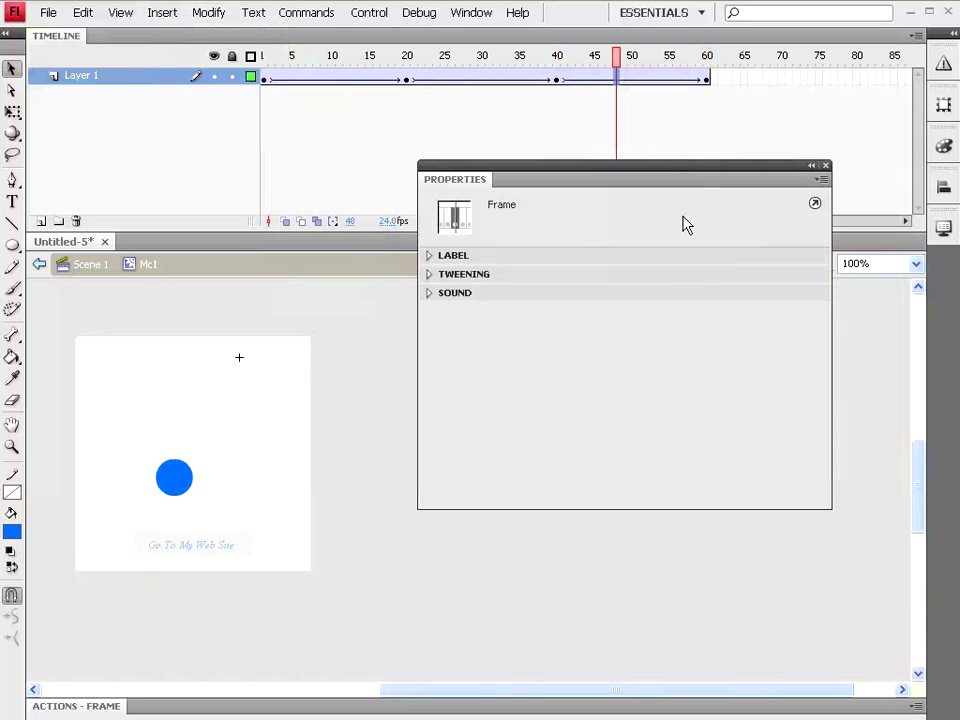
pyautogui.click(362, 14)
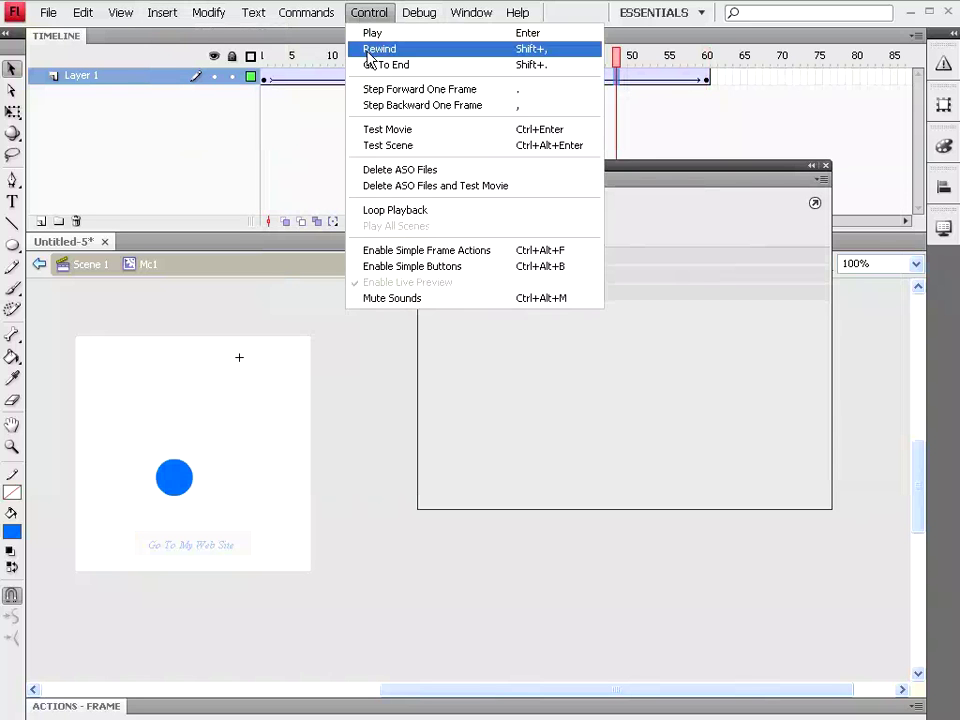
pyautogui.click(375, 130)
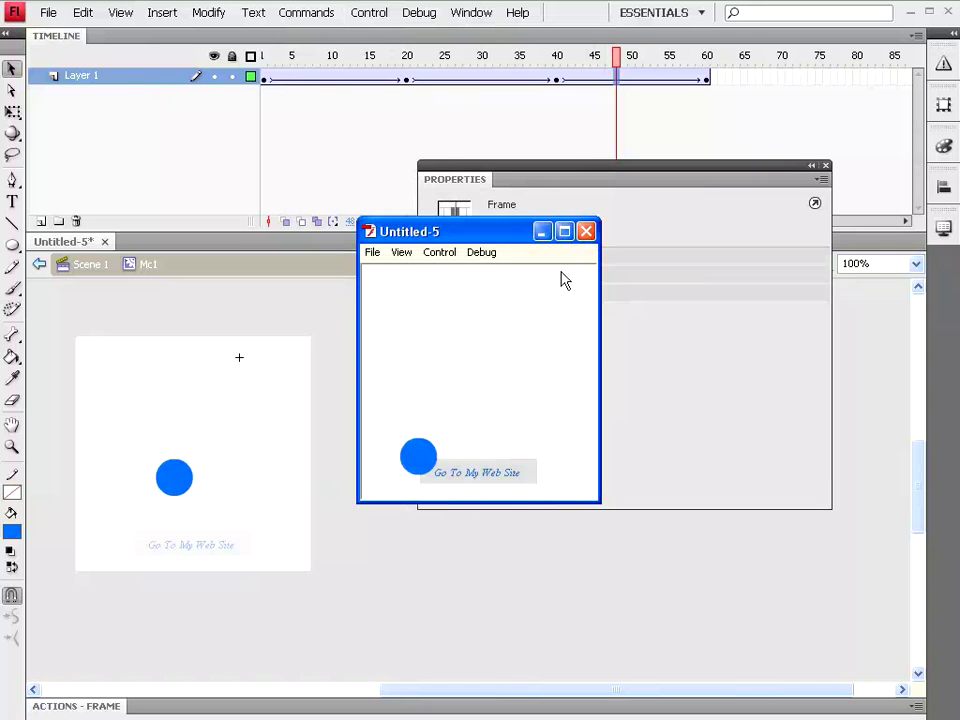
pyautogui.hotkey('ctrl', 'w')
pyautogui.moveTo(620, 68)
pyautogui.mouseDown()
pyautogui.moveTo(318, 78)
pyautogui.moveTo(727, 78)
pyautogui.moveTo(264, 79)
pyautogui.moveTo(705, 75)
pyautogui.mouseUp()
pyautogui.moveTo(646, 58)
pyautogui.mouseDown()
pyautogui.moveTo(722, 80)
pyautogui.moveTo(262, 82)
pyautogui.mouseUp()
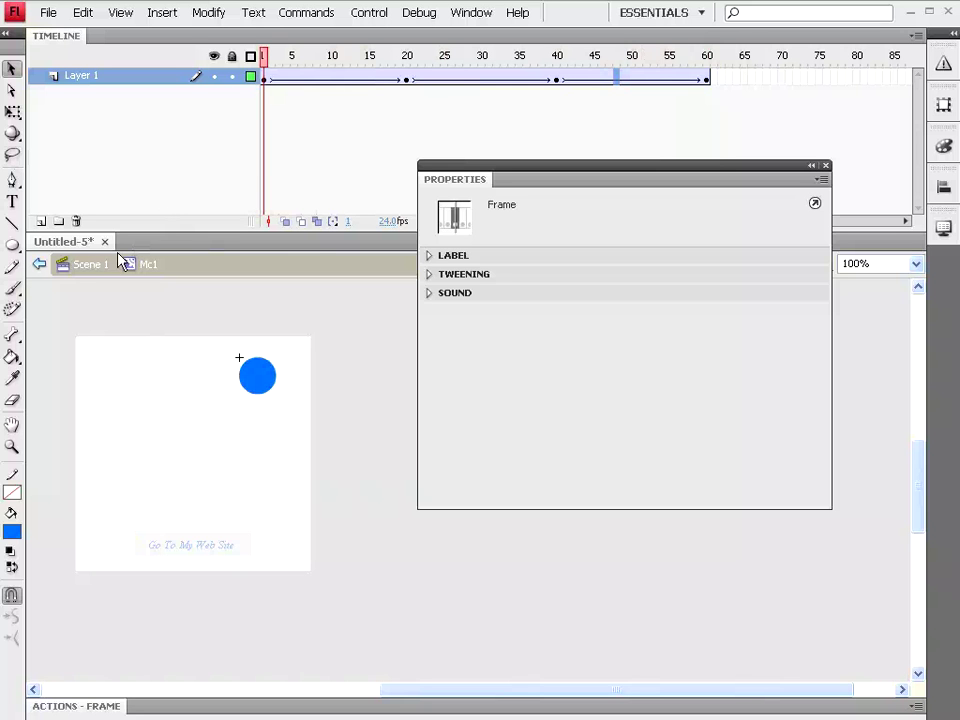
# Step: Back in Scene 1, draw a 113 x 20 blue rectangle just above the Go To My Web Site button
pyautogui.click(90, 266)
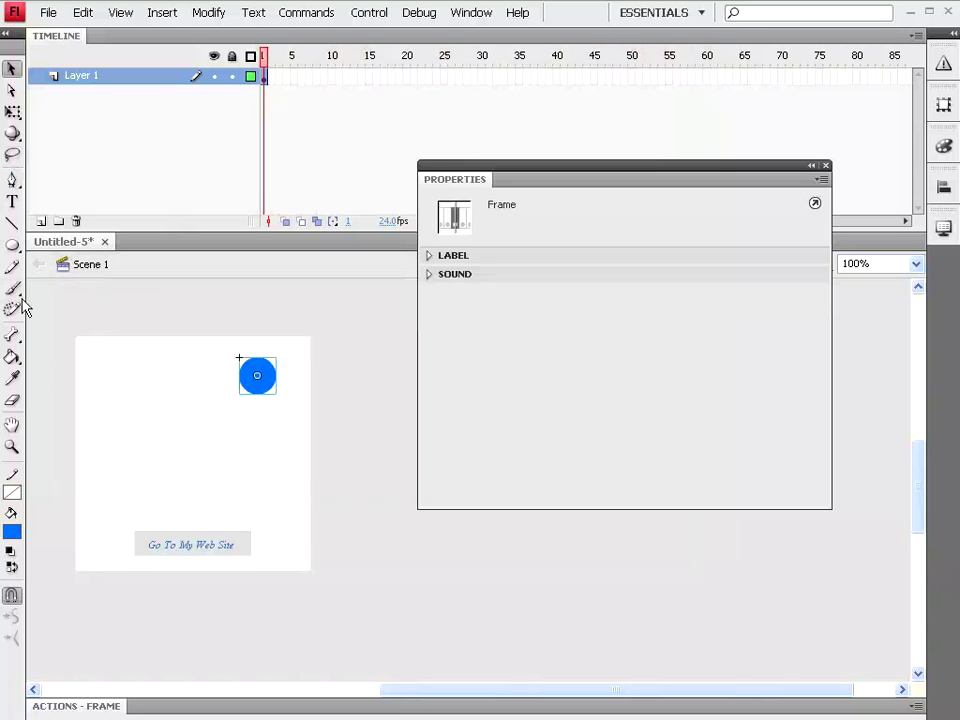
pyautogui.click(12, 247)
pyautogui.click(66, 247)
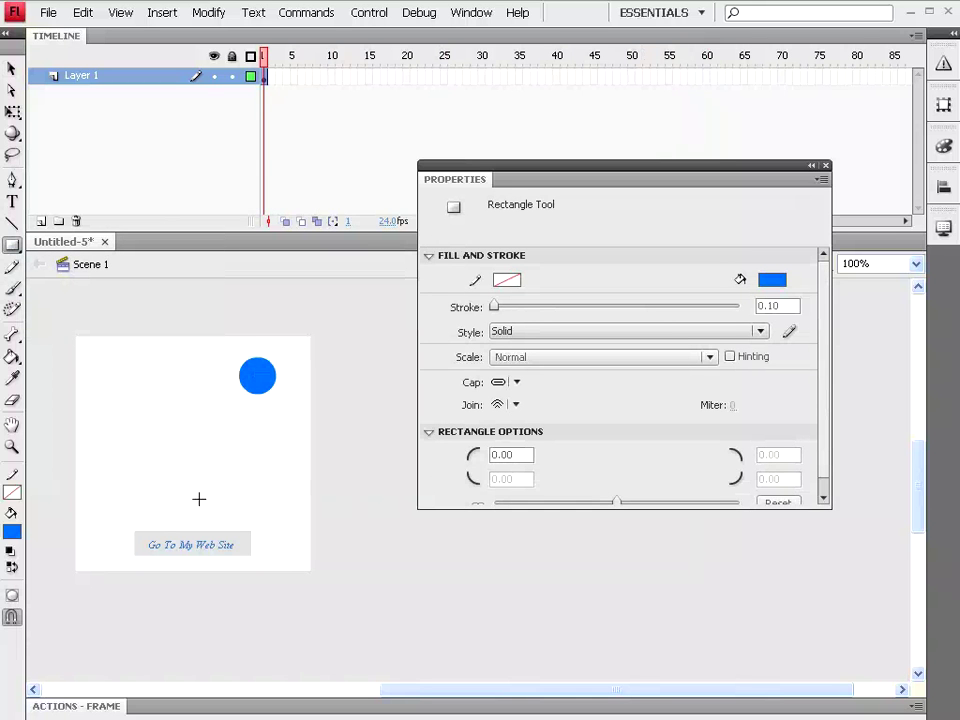
pyautogui.moveTo(200, 502); pyautogui.dragTo(306, 520)
pyautogui.click(12, 68)
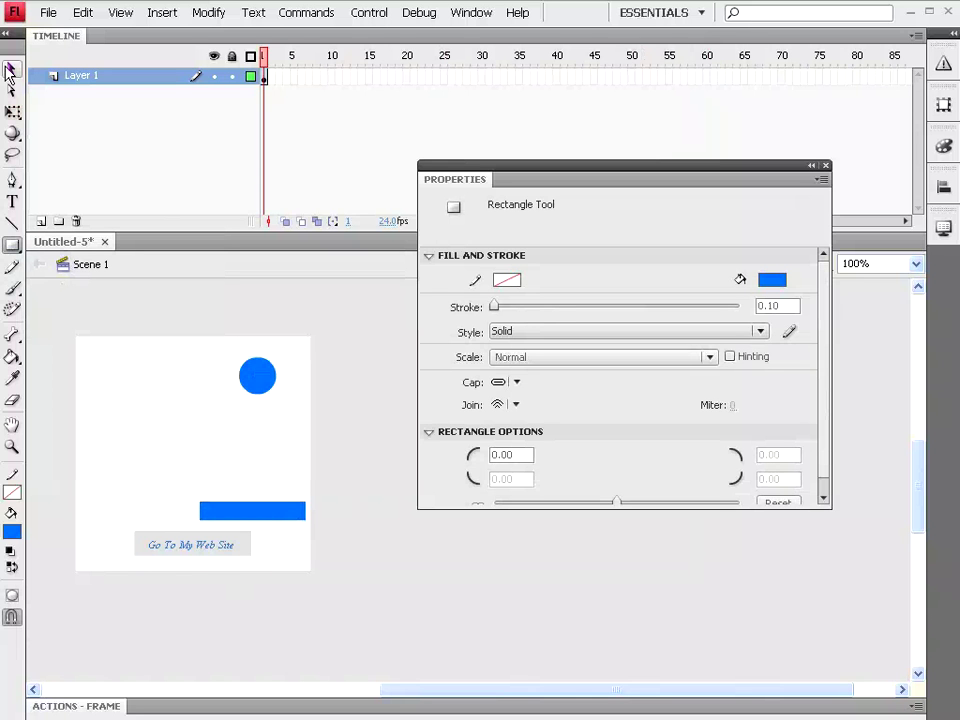
pyautogui.click(268, 512)
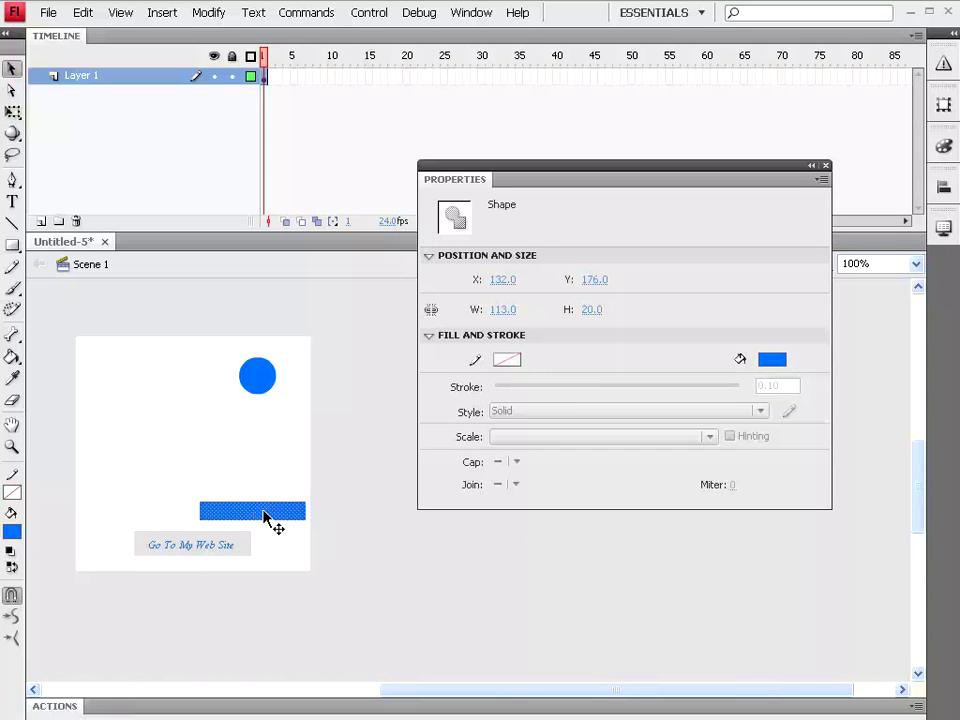
pyautogui.click(210, 13)
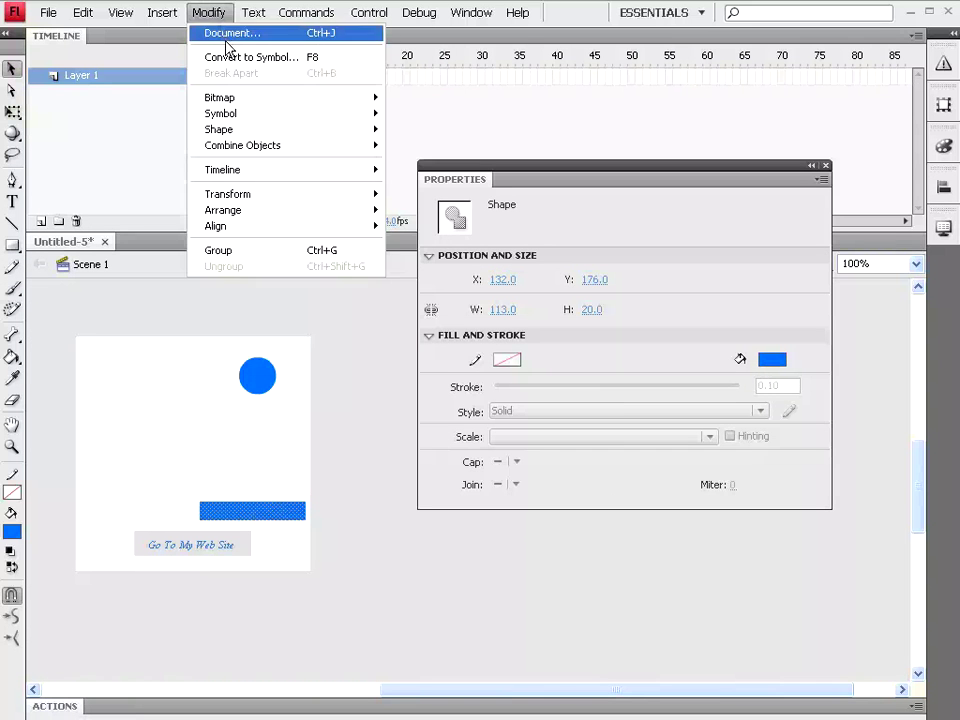
# Step: Make the 113 x 20 blue bar a Graphic symbol named grap2
pyautogui.click(227, 58)
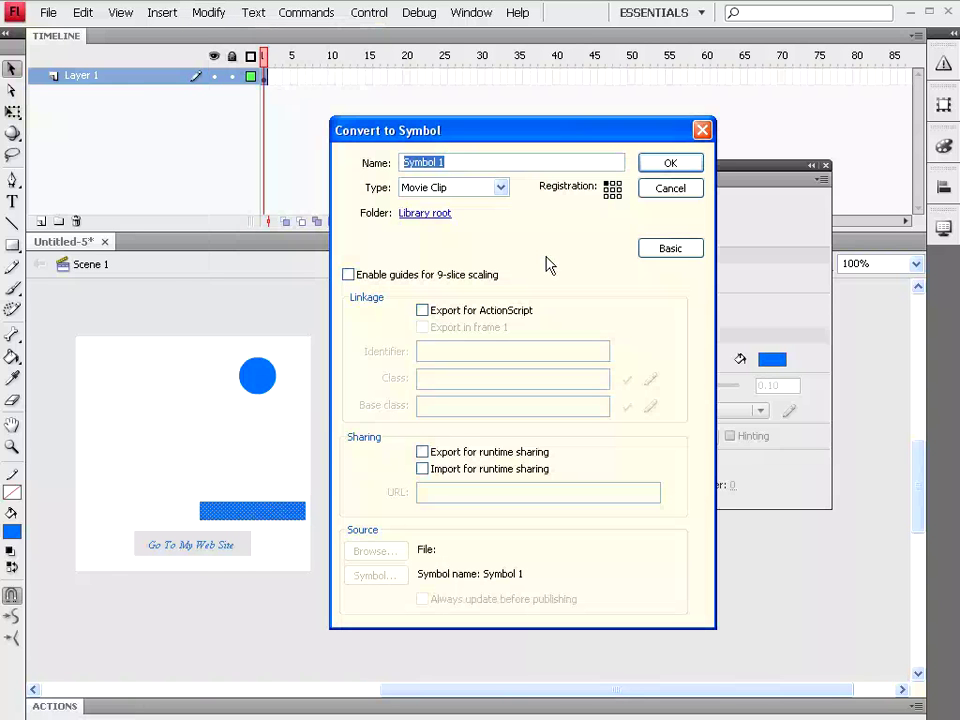
pyautogui.click(502, 187)
pyautogui.click(497, 230)
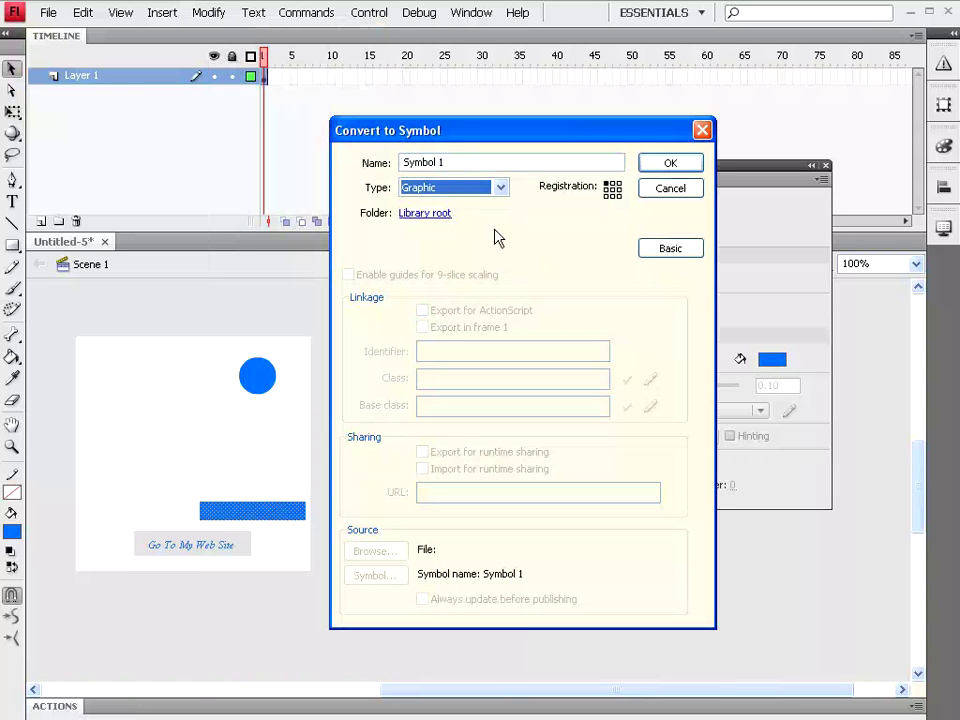
pyautogui.moveTo(453, 162); pyautogui.dragTo(313, 167)
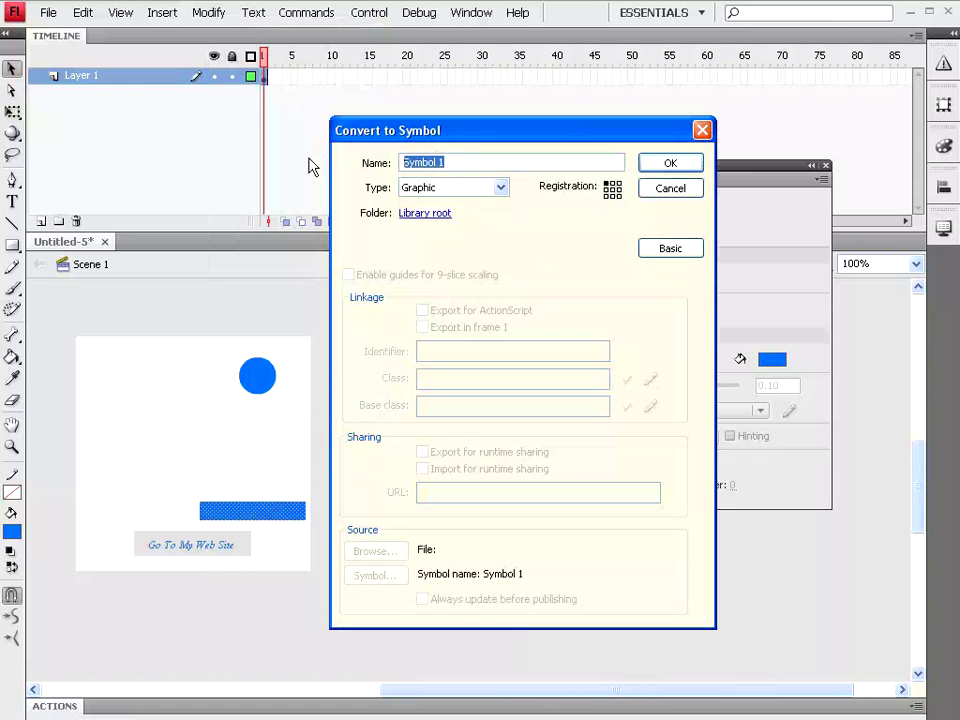
pyautogui.write('grap2')
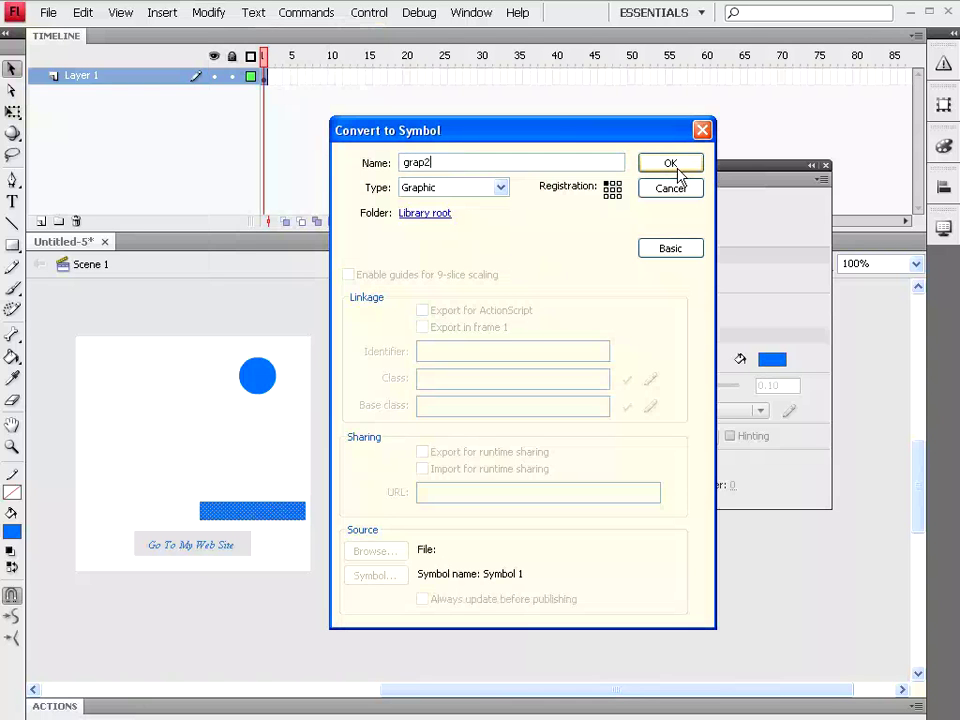
pyautogui.click(672, 165)
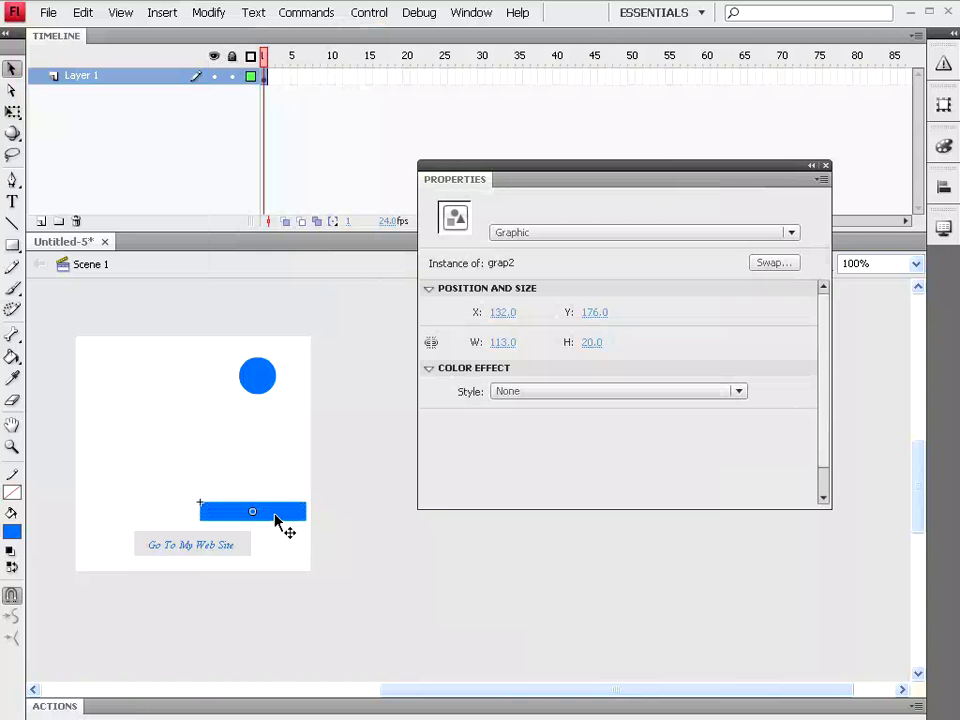
# Step: Convert the grap2 bar into a Movie Clip symbol named Mc2
pyautogui.click(208, 14)
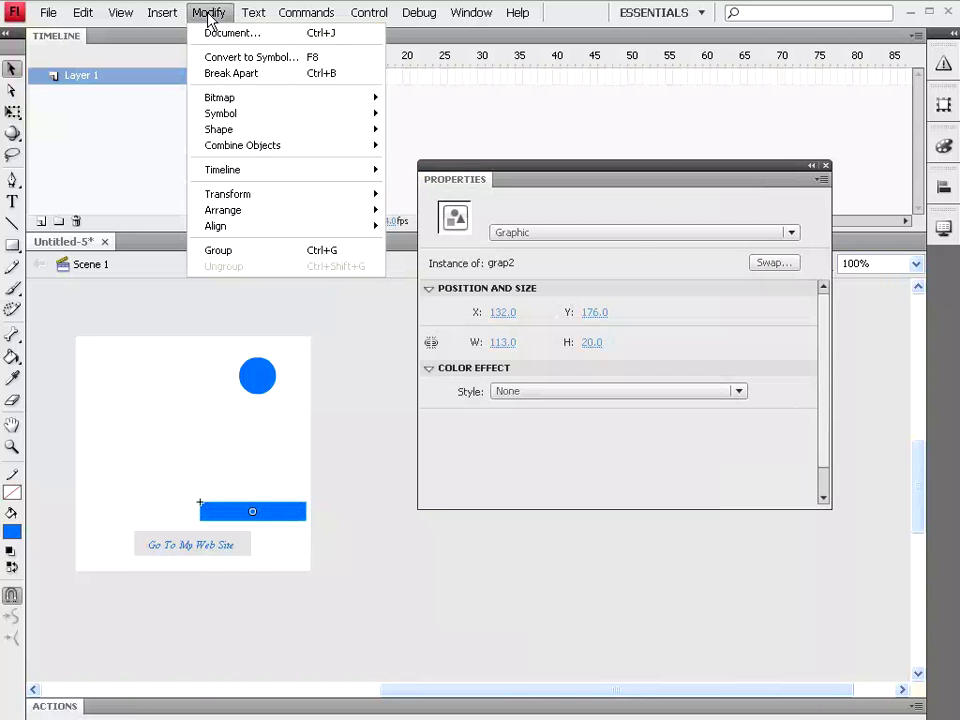
pyautogui.click(214, 60)
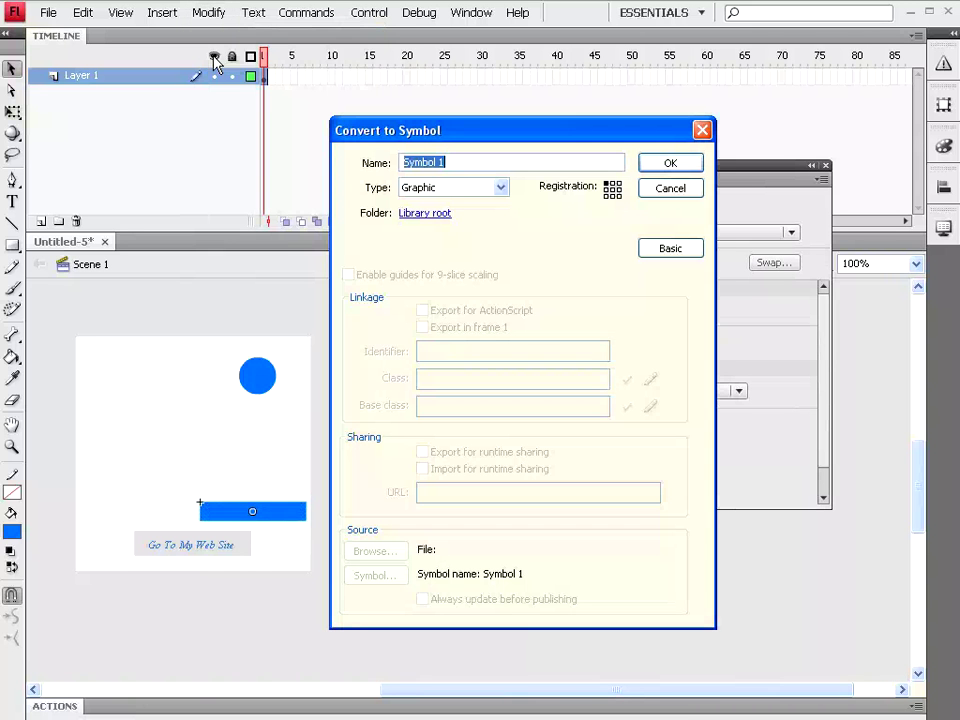
pyautogui.click(500, 187)
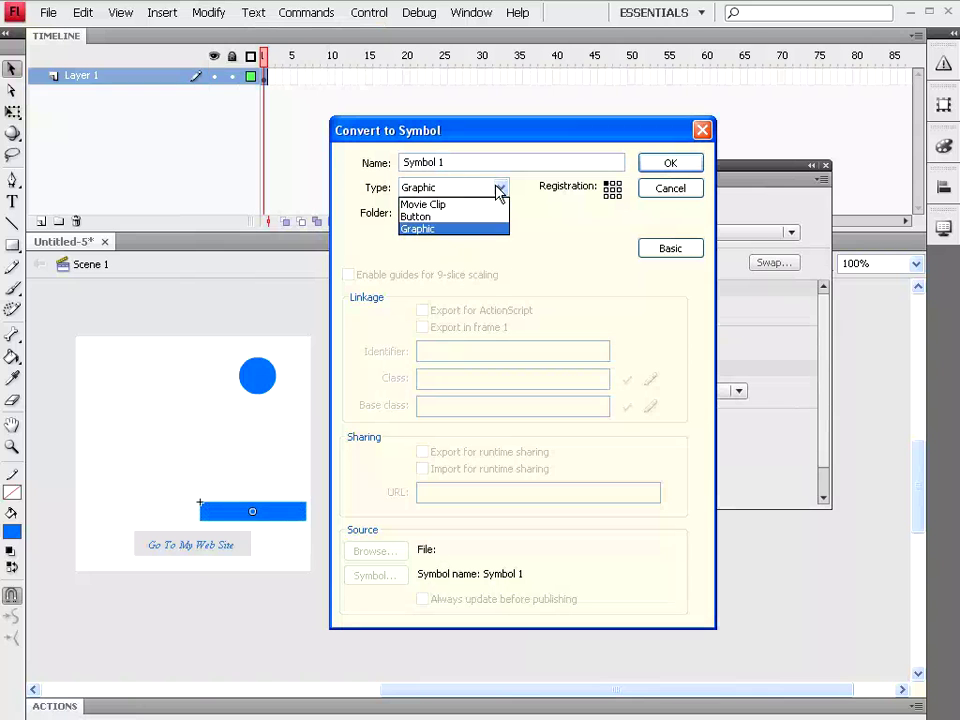
pyautogui.click(492, 204)
pyautogui.moveTo(454, 161); pyautogui.dragTo(341, 162)
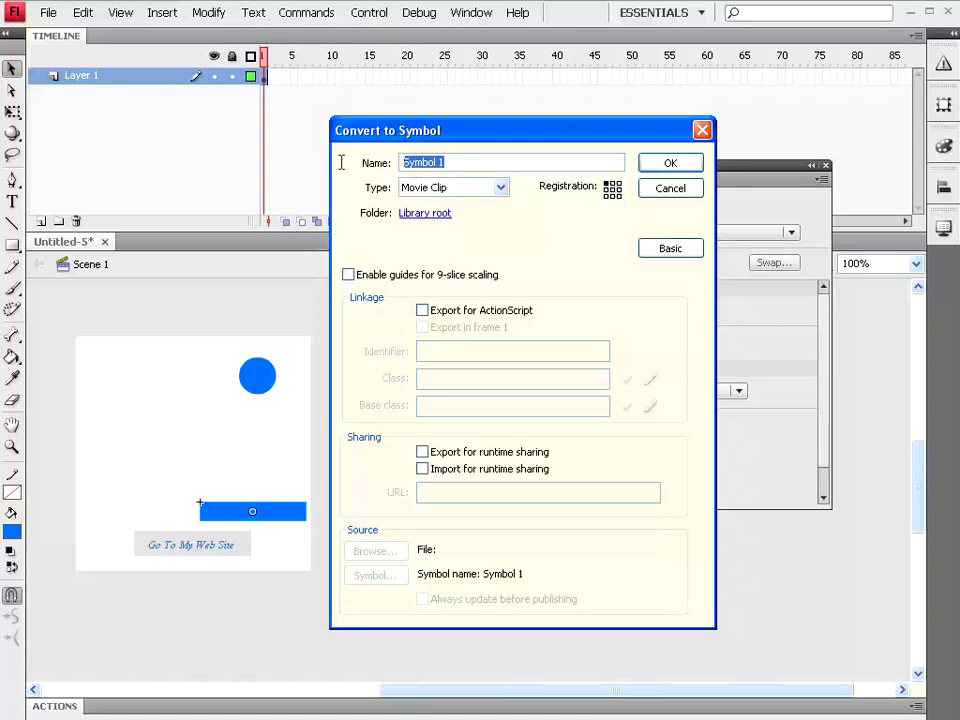
pyautogui.write('Mc2')
pyautogui.click(674, 166)
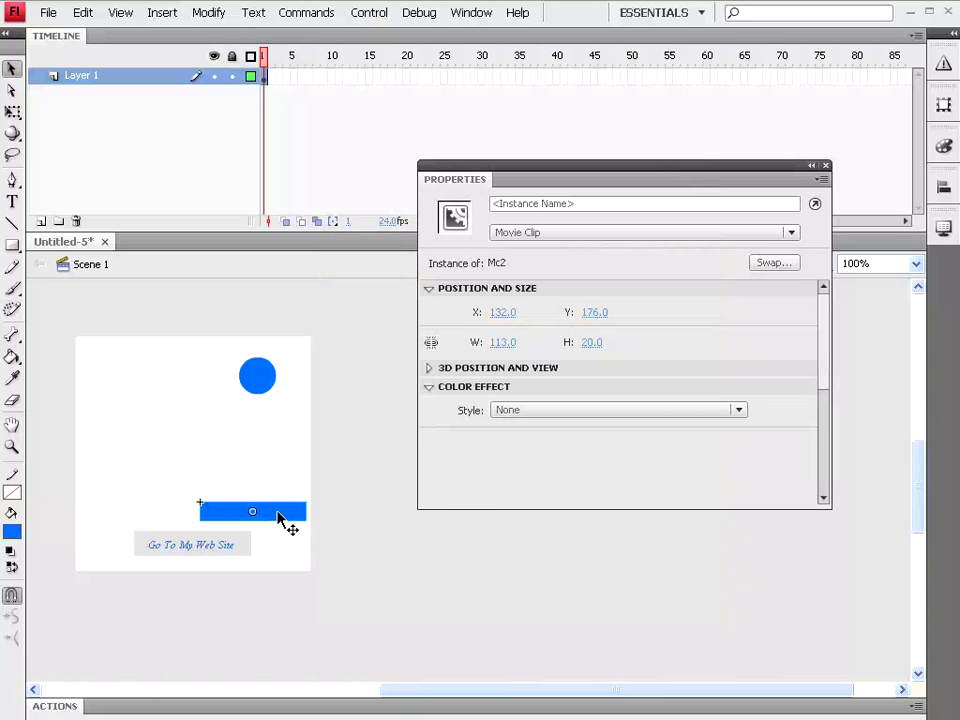
# Step: Start converting the Mc2 bar into another symbol and open the symbol type list
pyautogui.click(208, 12)
pyautogui.click(214, 58)
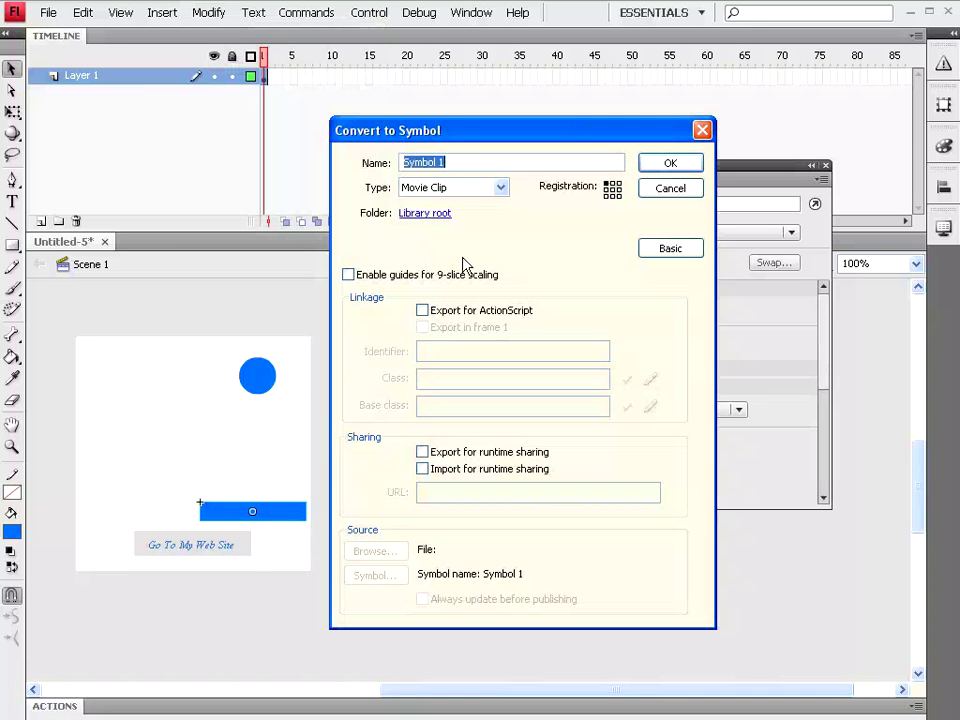
pyautogui.click(502, 190)
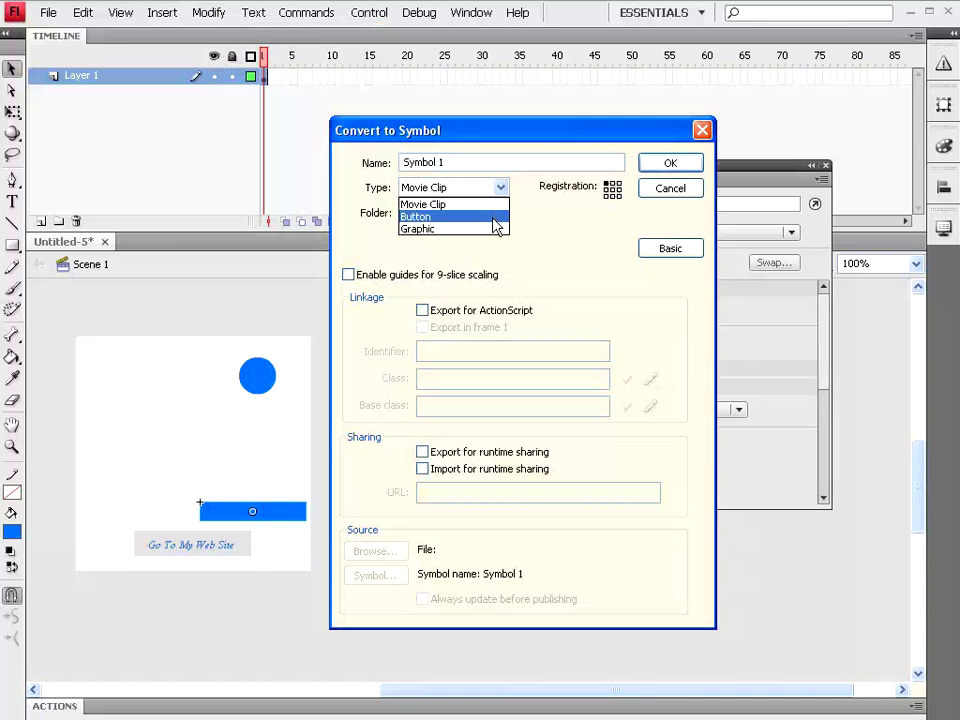
# Step: Make the Mc2 bar a Button symbol named btn2 and open btn2 for editing
pyautogui.click(494, 218)
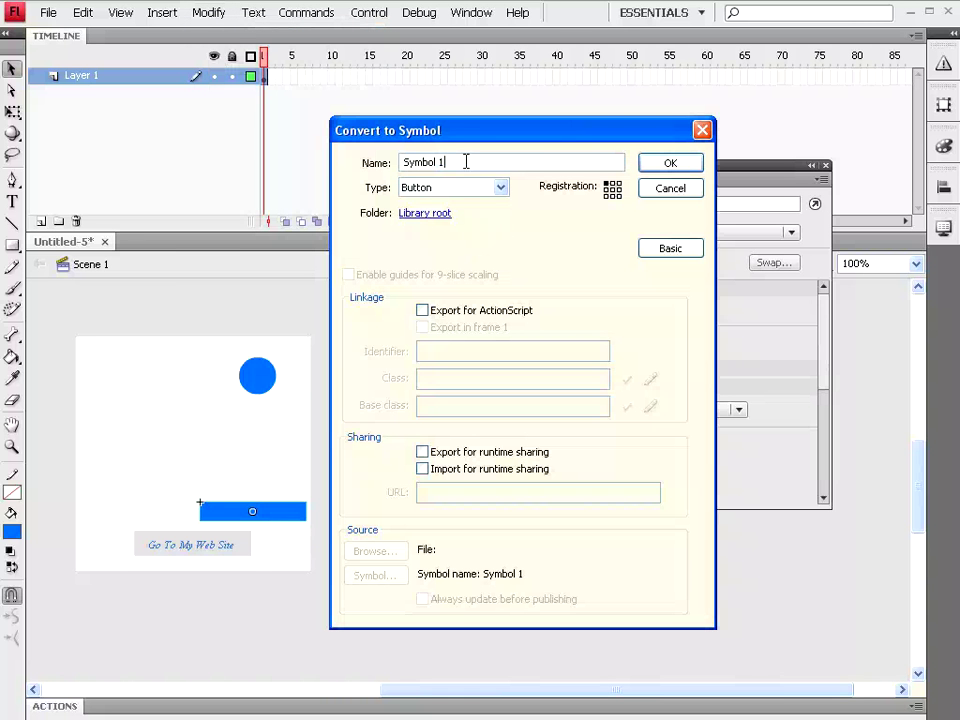
pyautogui.moveTo(465, 162); pyautogui.dragTo(335, 178)
pyautogui.write('btn2')
pyautogui.click(698, 166)
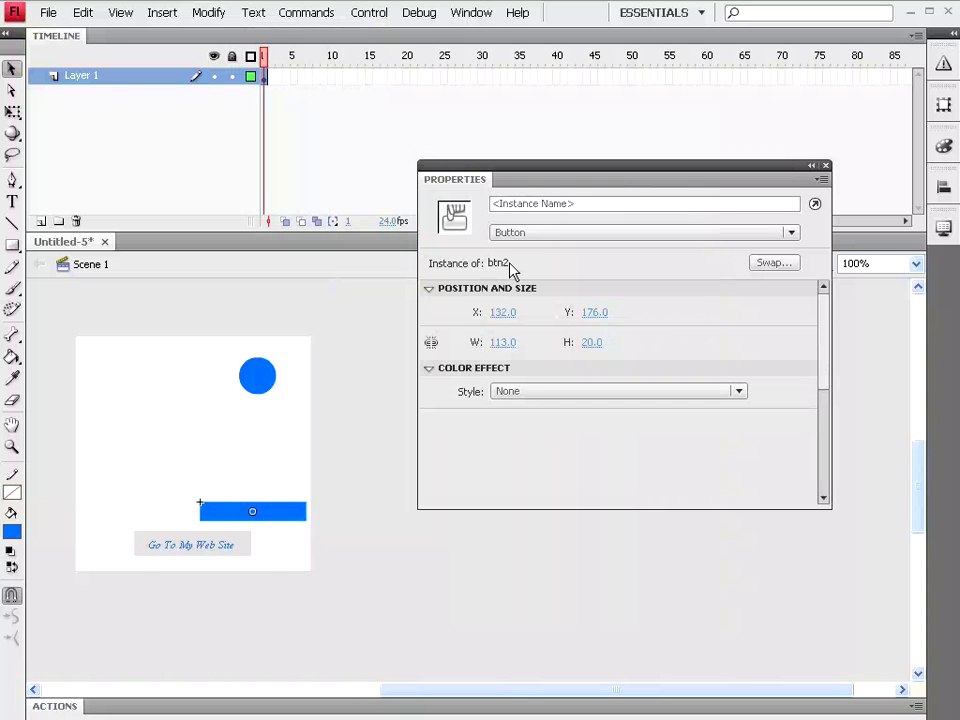
pyautogui.doubleClick(222, 518)
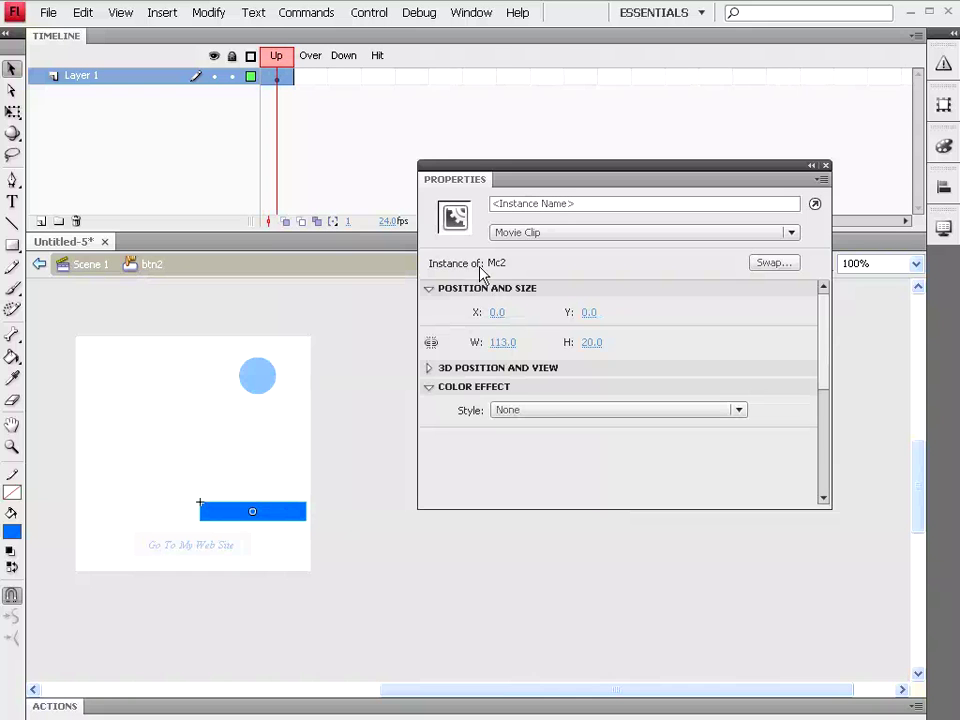
# Step: Inside Mc2, add a frame-10 keyframe and tint the bar cyan #32FFFF
pyautogui.doubleClick(276, 513)
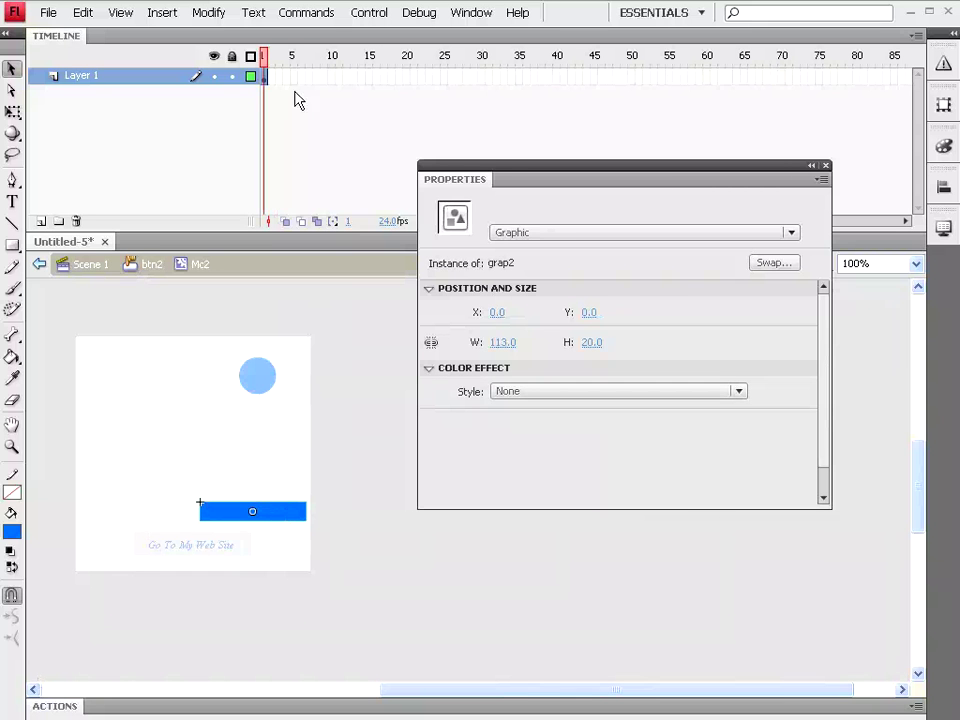
pyautogui.click(333, 77)
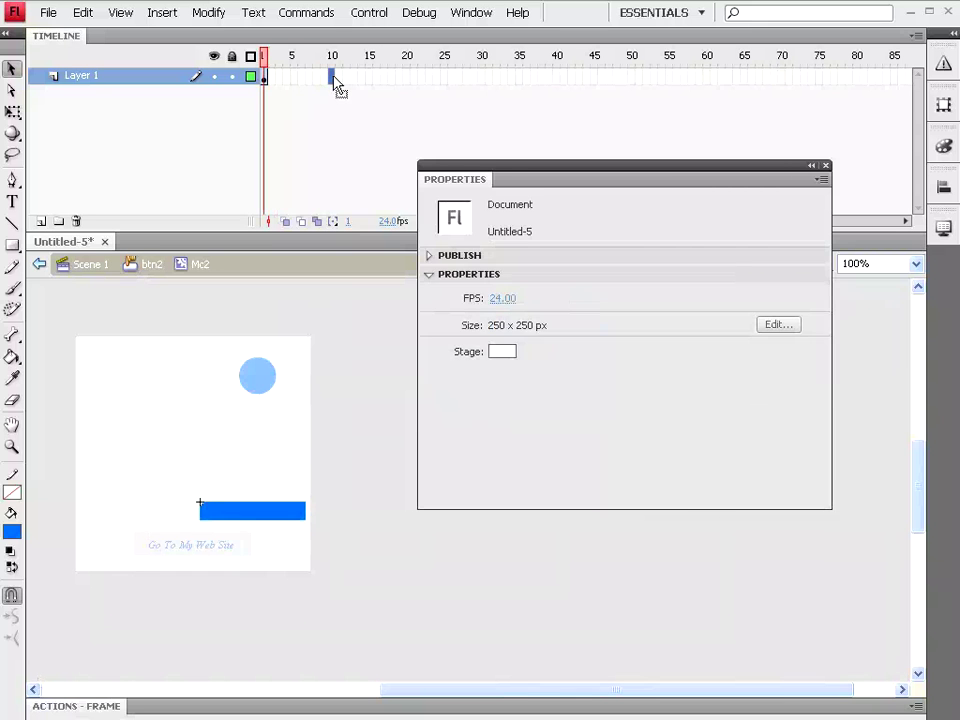
pyautogui.click(163, 13)
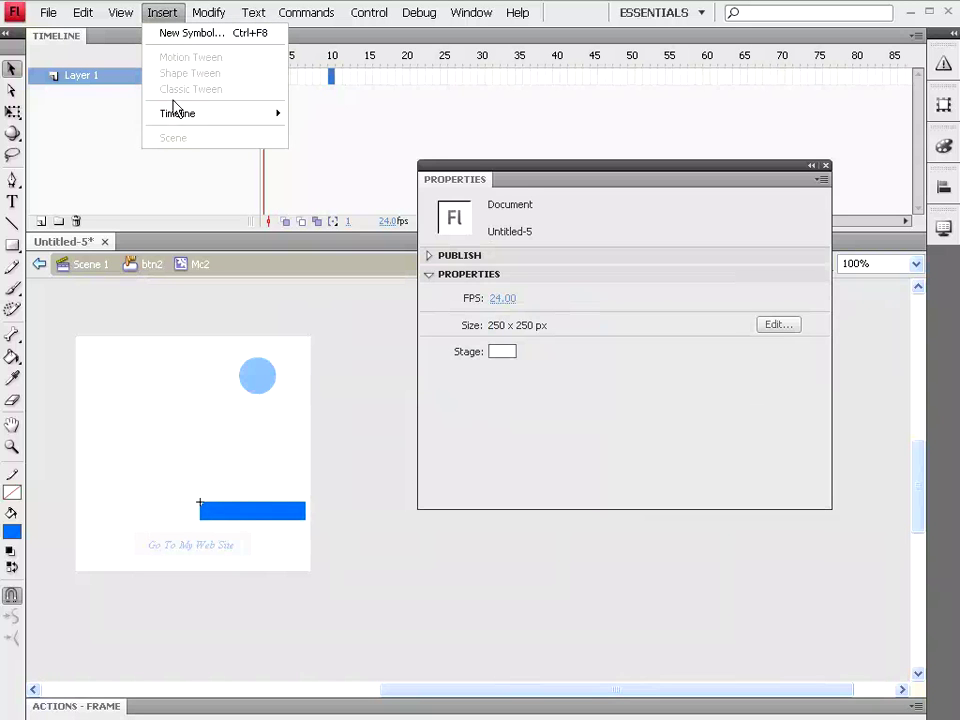
pyautogui.moveTo(200, 113)
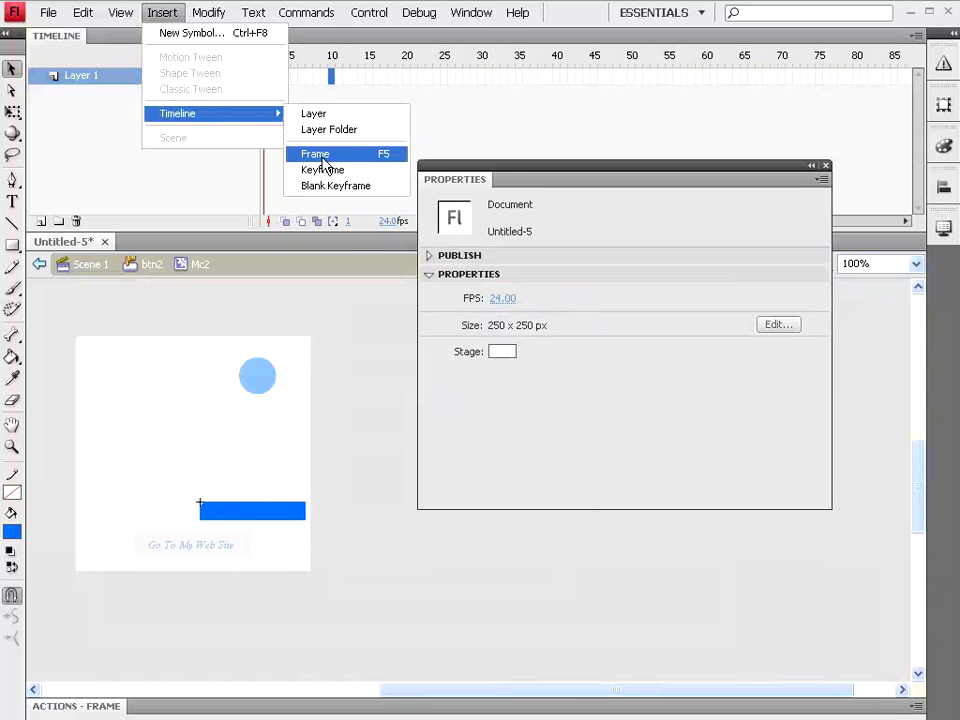
pyautogui.click(324, 170)
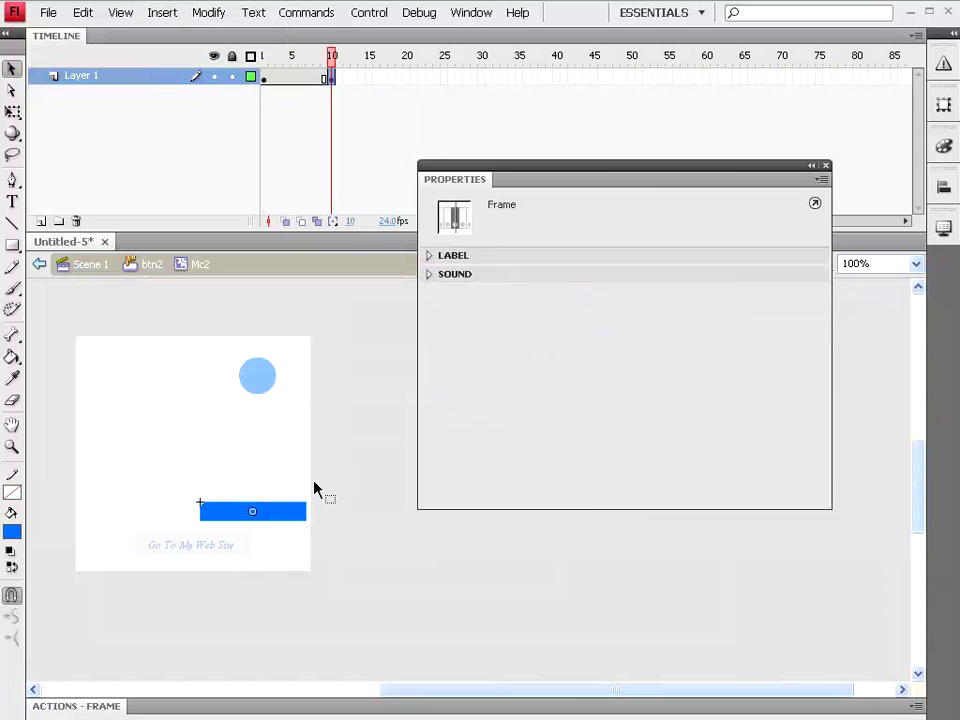
pyautogui.click(285, 518)
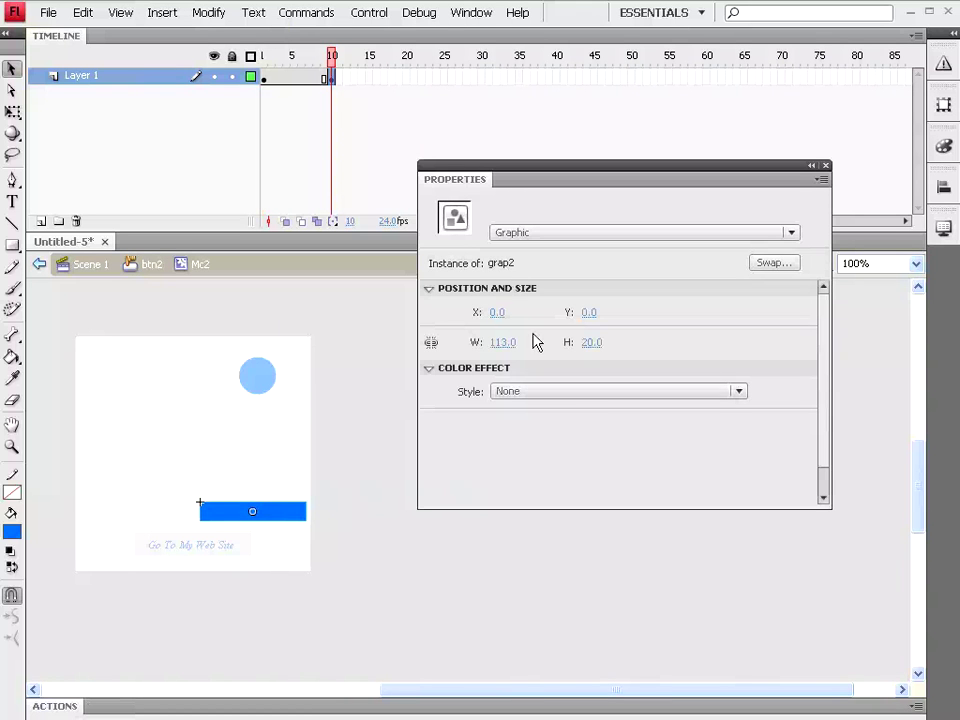
pyautogui.click(545, 392)
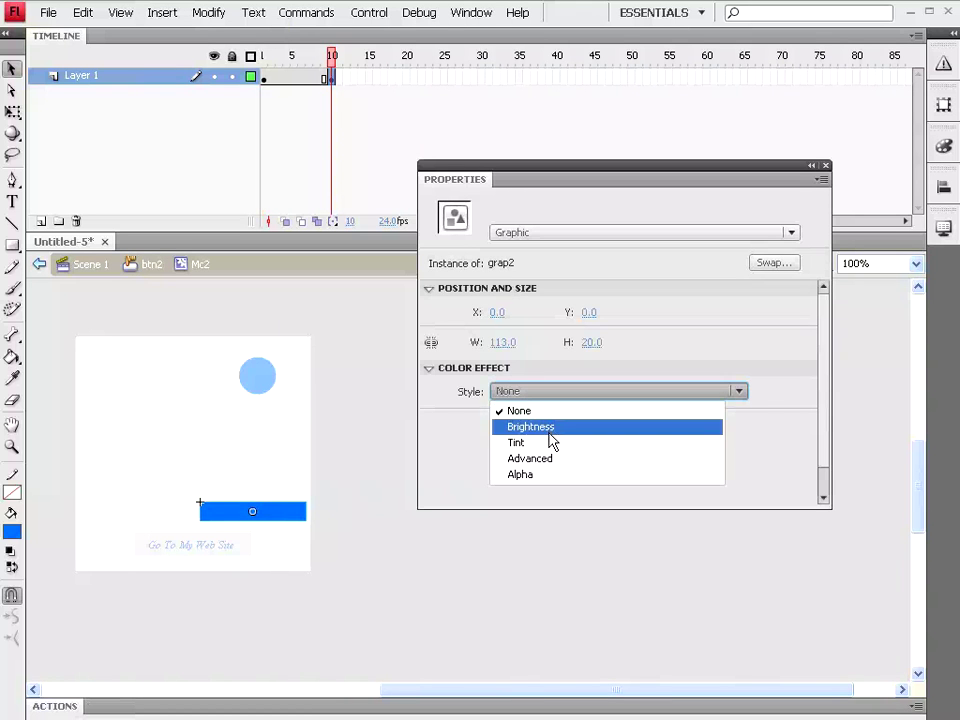
pyautogui.click(551, 444)
pyautogui.click(772, 391)
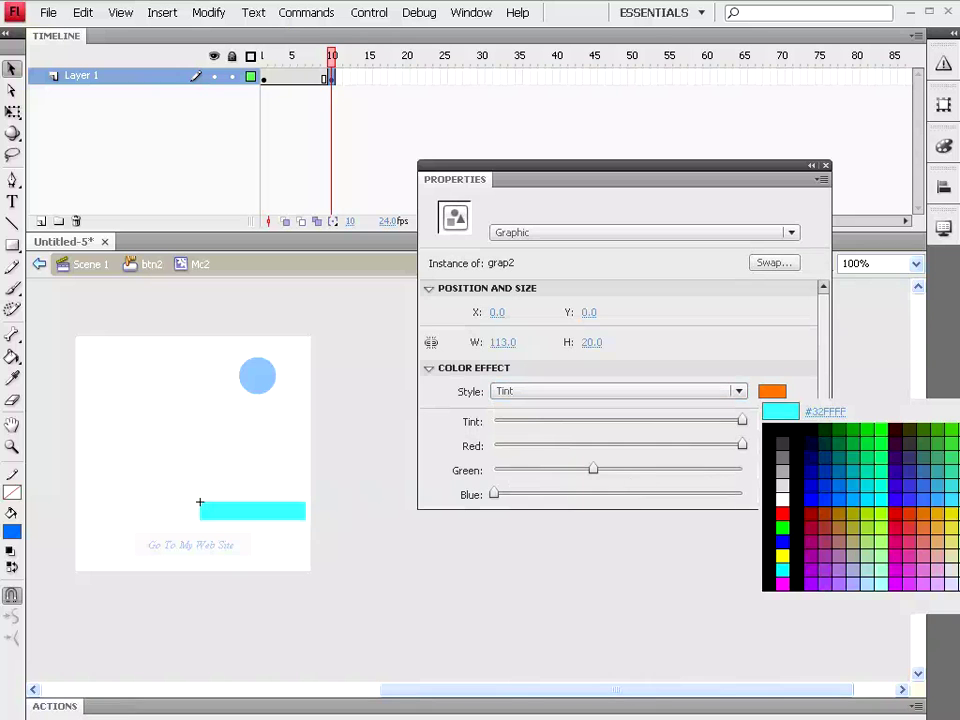
pyautogui.click(882, 500)
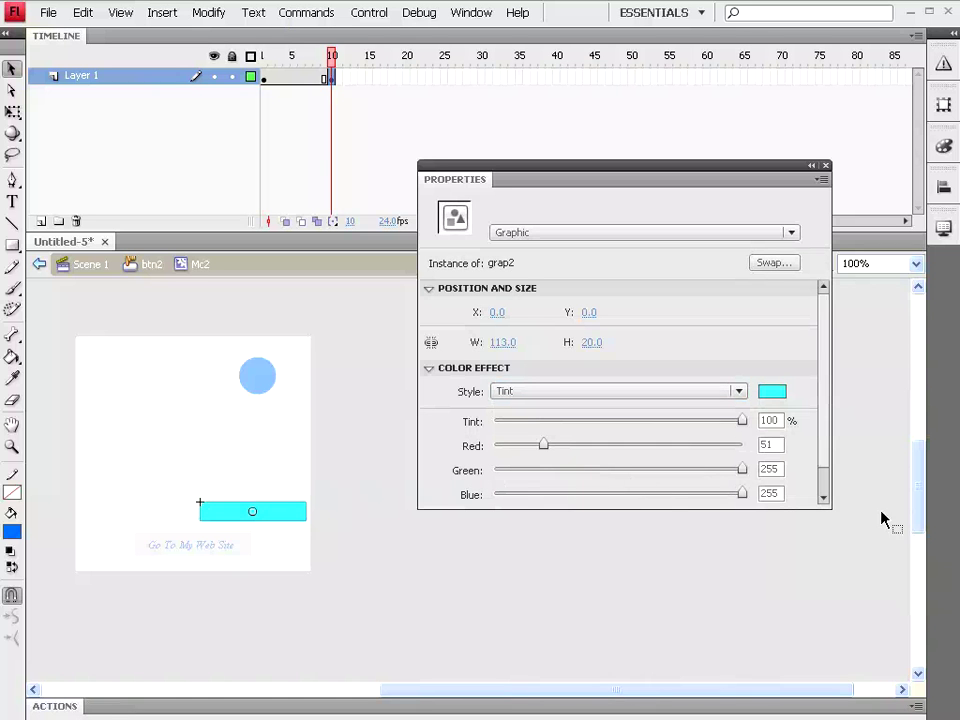
# Step: Tween the bar across frames 1–10 and copy the first keyframe
pyautogui.click(295, 78)
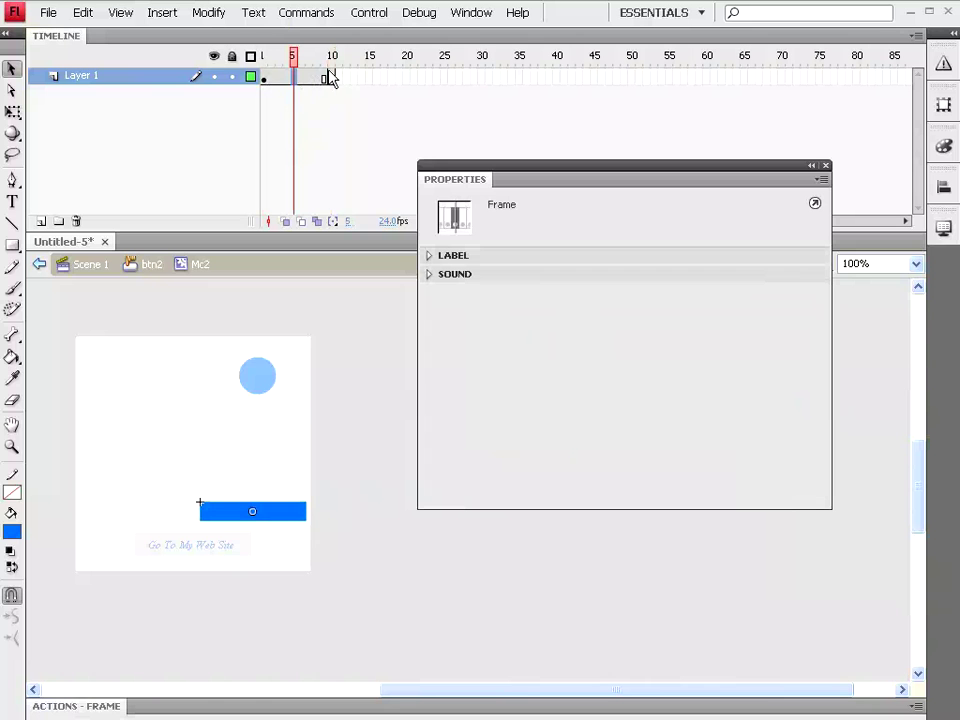
pyautogui.click(162, 13)
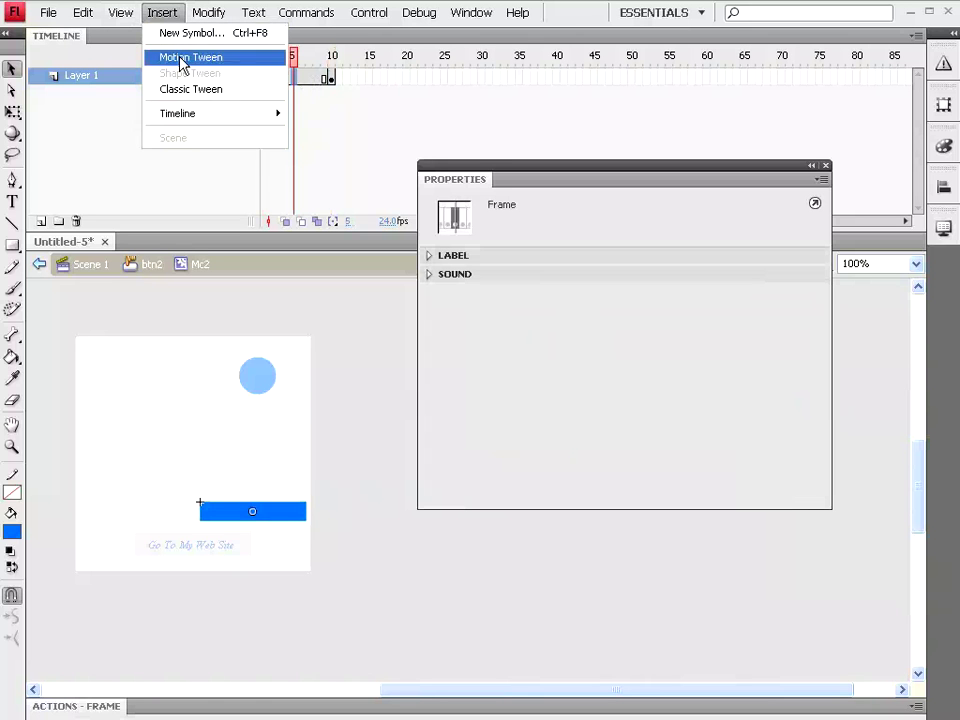
pyautogui.click(172, 89)
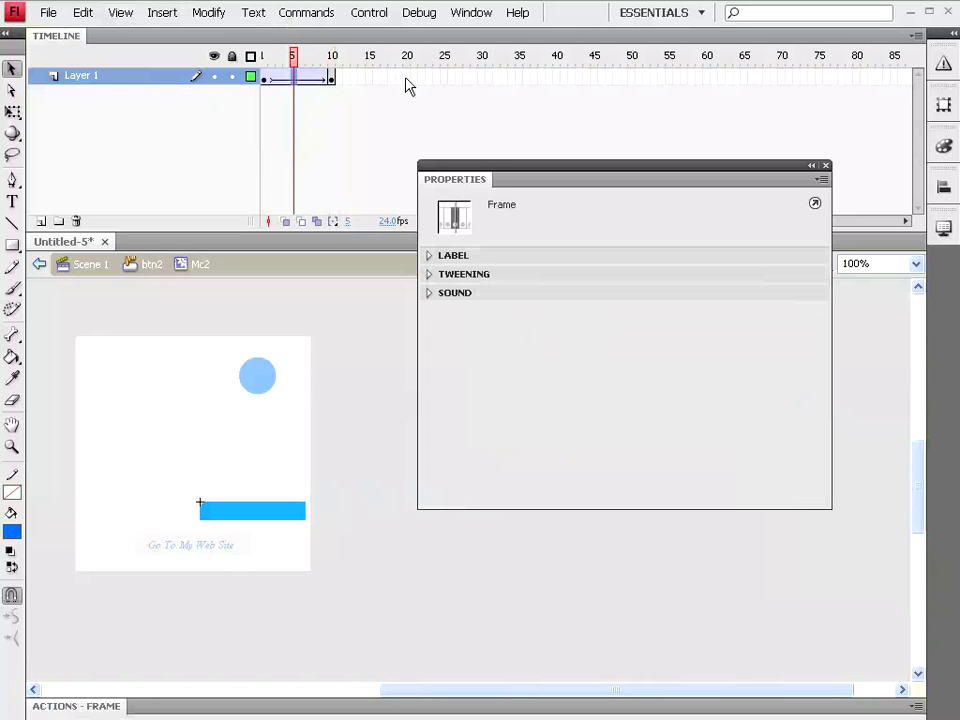
pyautogui.click(264, 77)
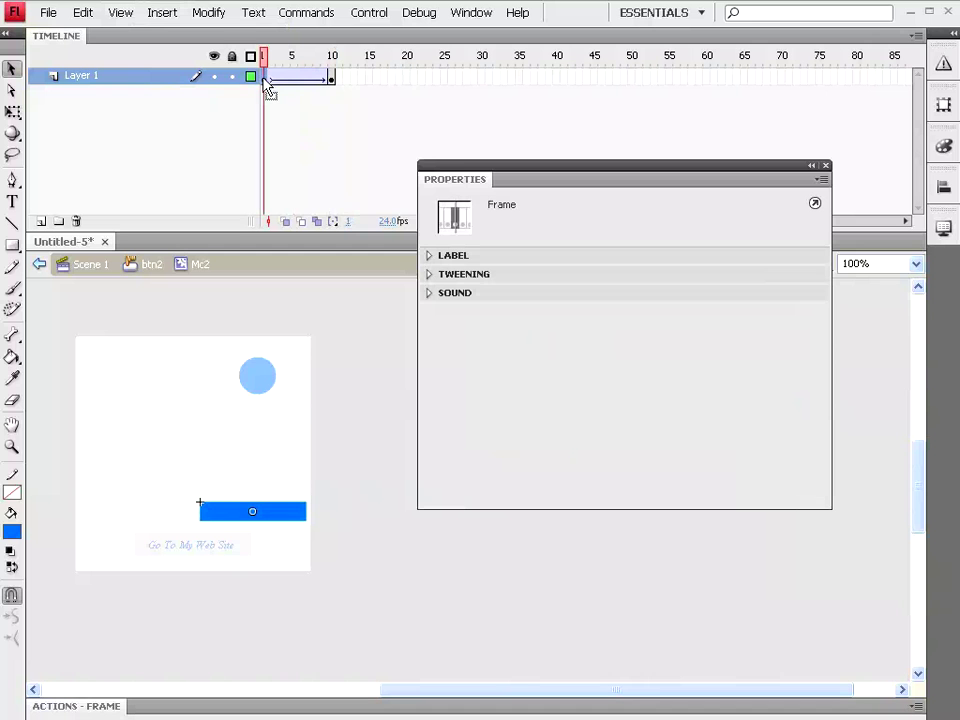
pyautogui.rightClick(264, 80)
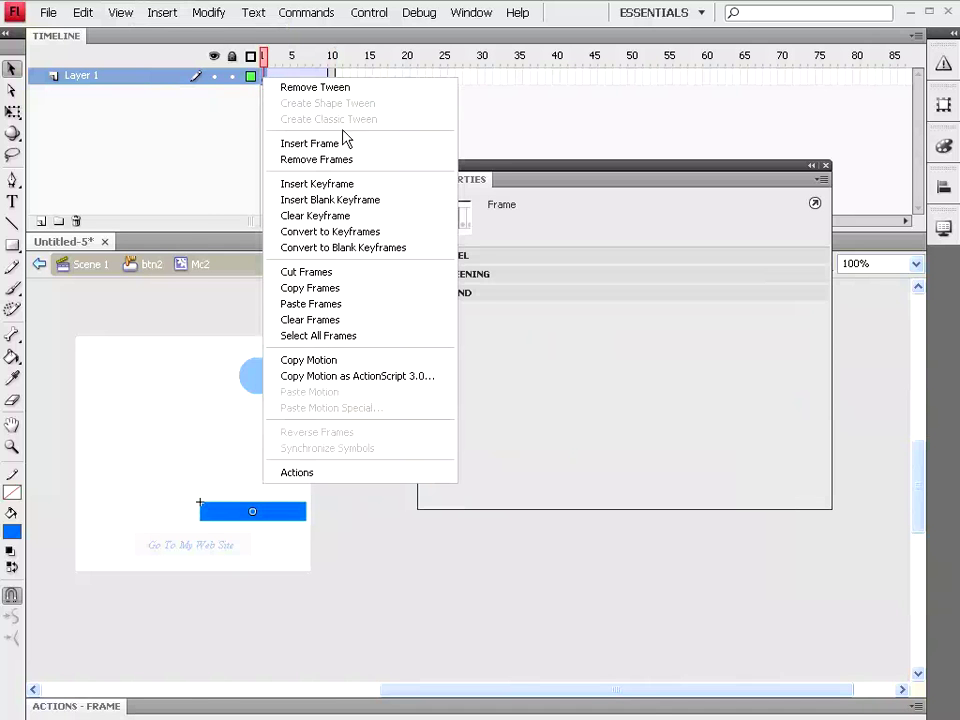
pyautogui.click(355, 288)
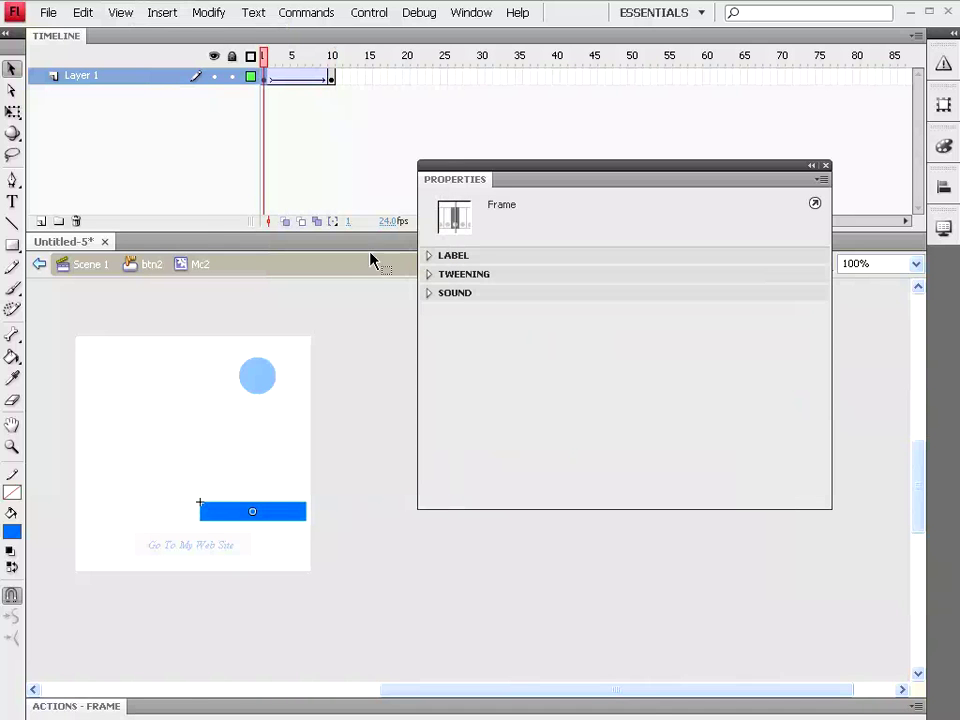
# Step: Paste the copied blue keyframe into frame 20 of Mc2's timeline
pyautogui.click(406, 77)
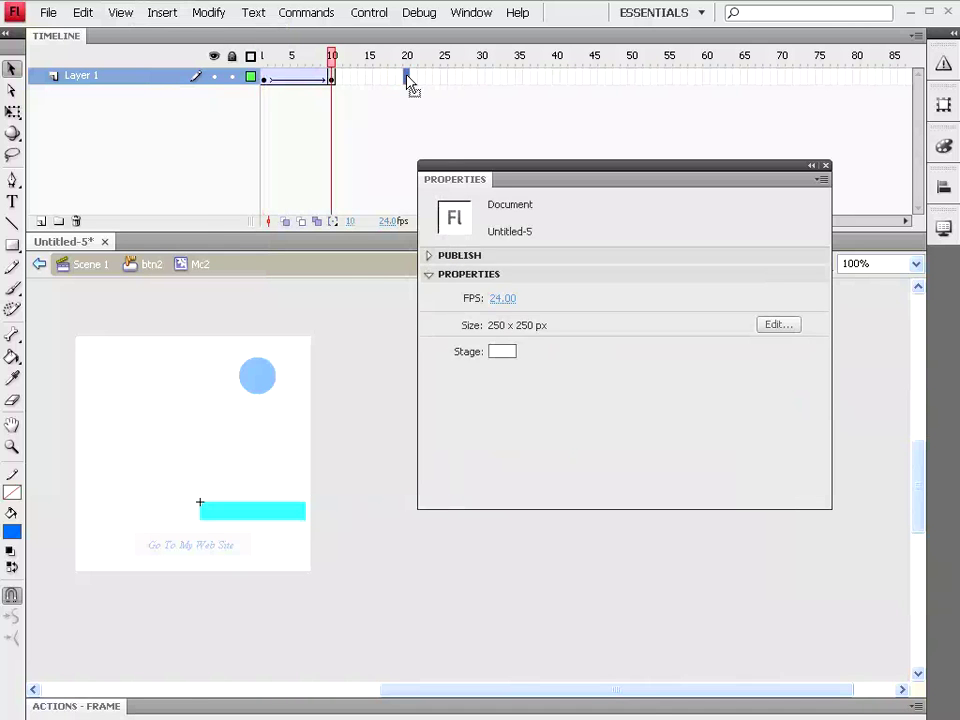
pyautogui.rightClick(409, 77)
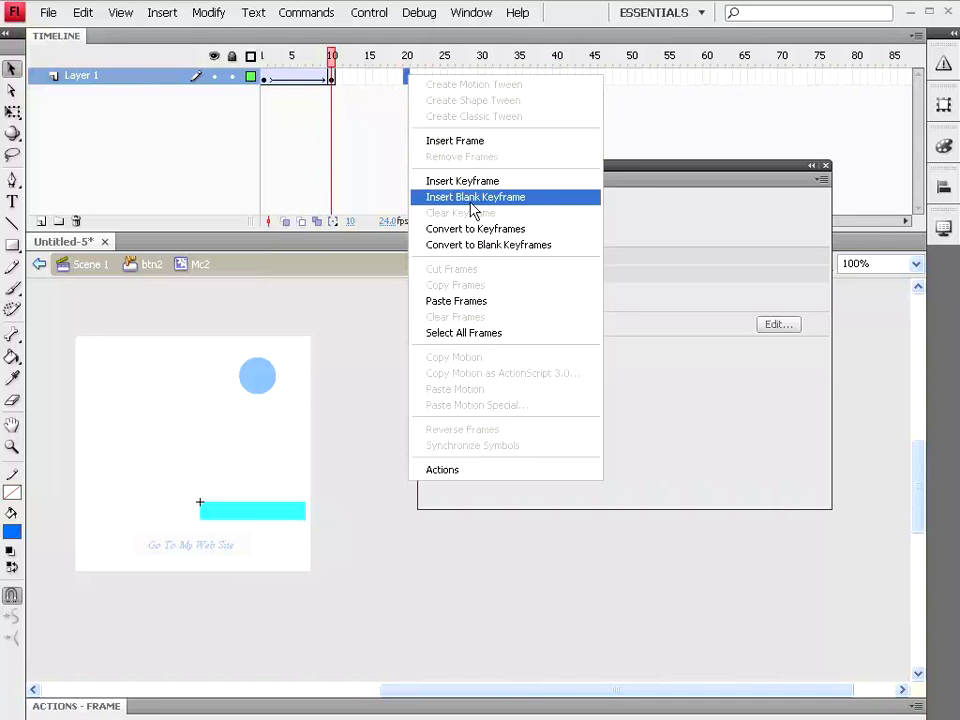
pyautogui.click(448, 302)
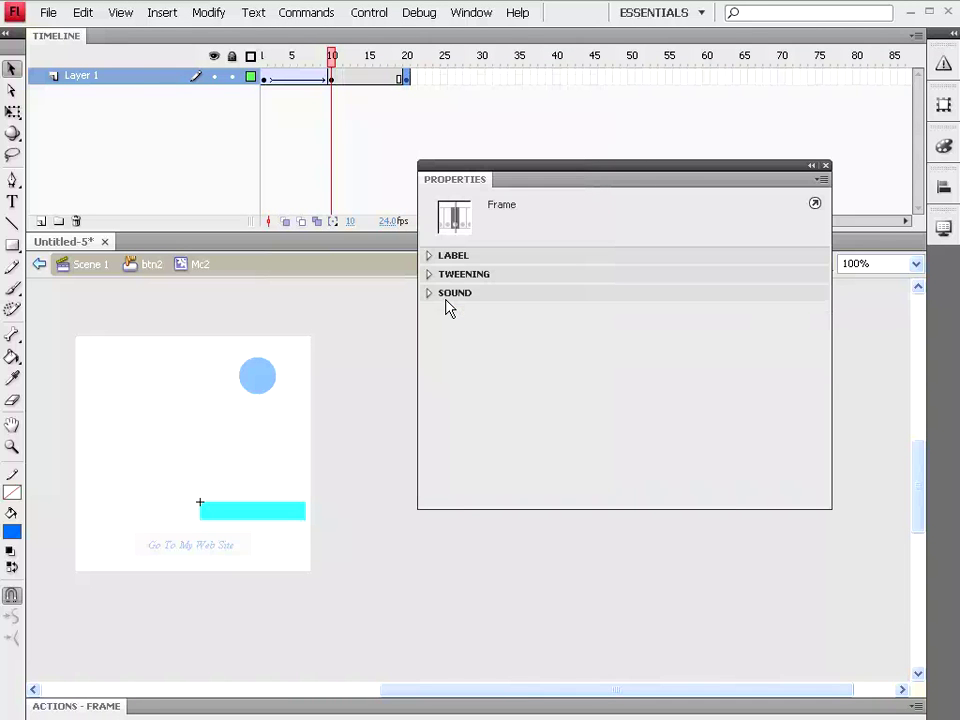
# Step: Add a classic tween from frame 10 to 20, preview the colour change, then return to btn2
pyautogui.click(366, 80)
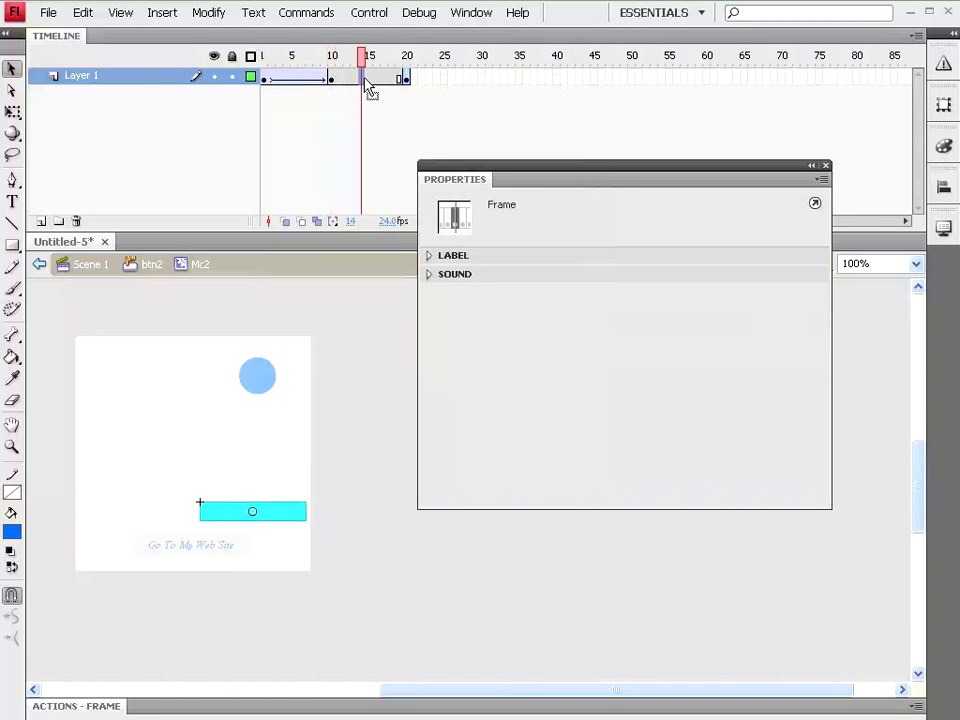
pyautogui.click(158, 14)
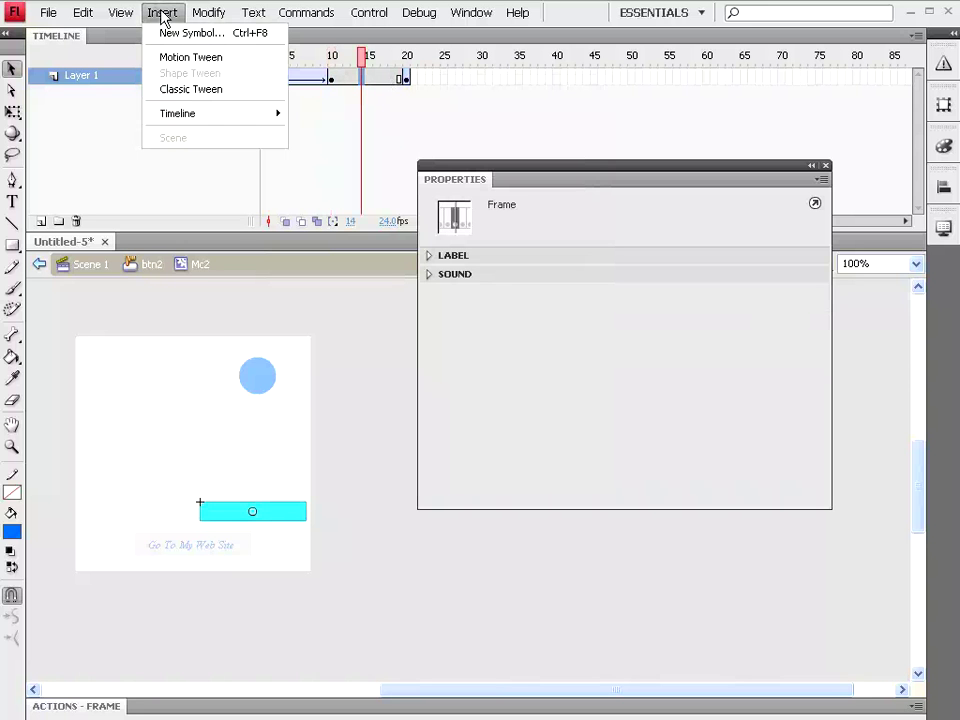
pyautogui.click(185, 92)
pyautogui.moveTo(311, 56)
pyautogui.mouseDown()
pyautogui.moveTo(329, 58)
pyautogui.moveTo(264, 58)
pyautogui.mouseUp()
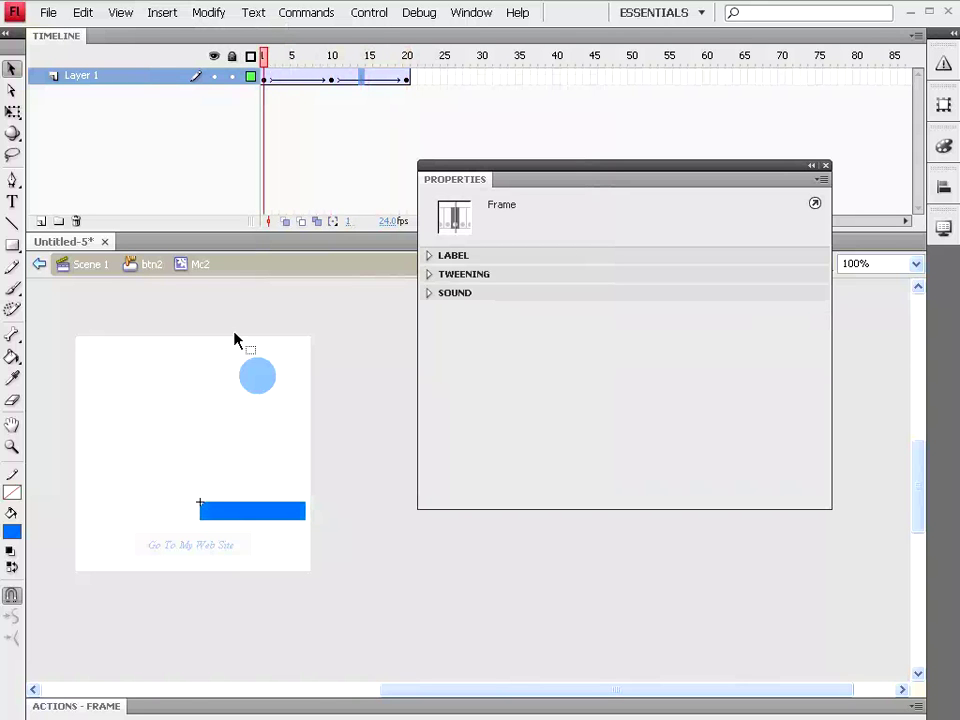
pyautogui.click(153, 265)
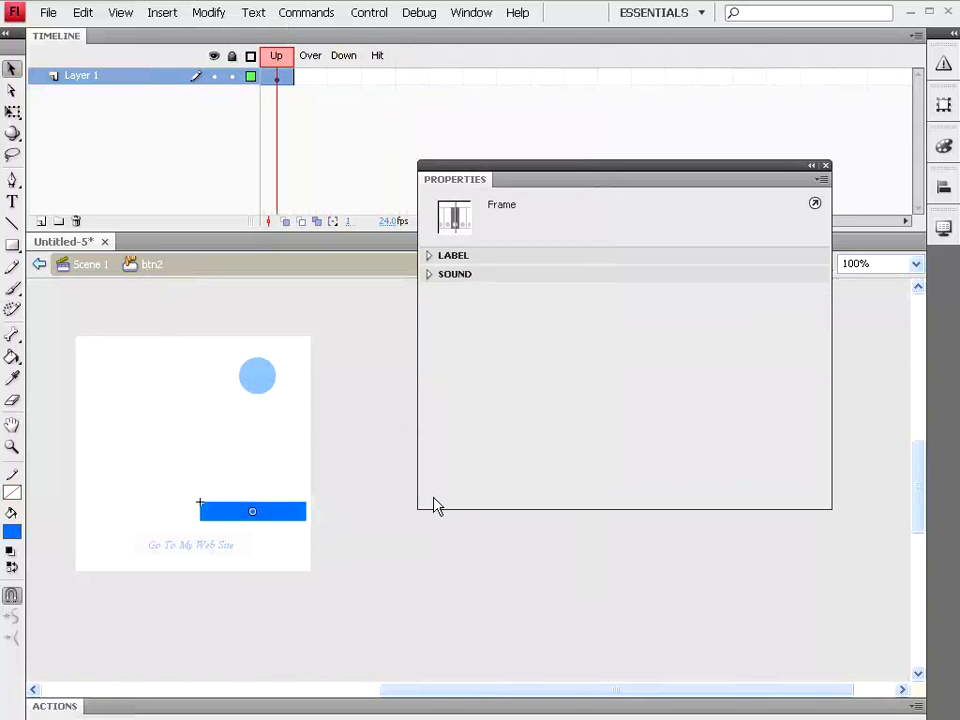
# Step: Insert a keyframe in btn2's Over frame
pyautogui.click(310, 78)
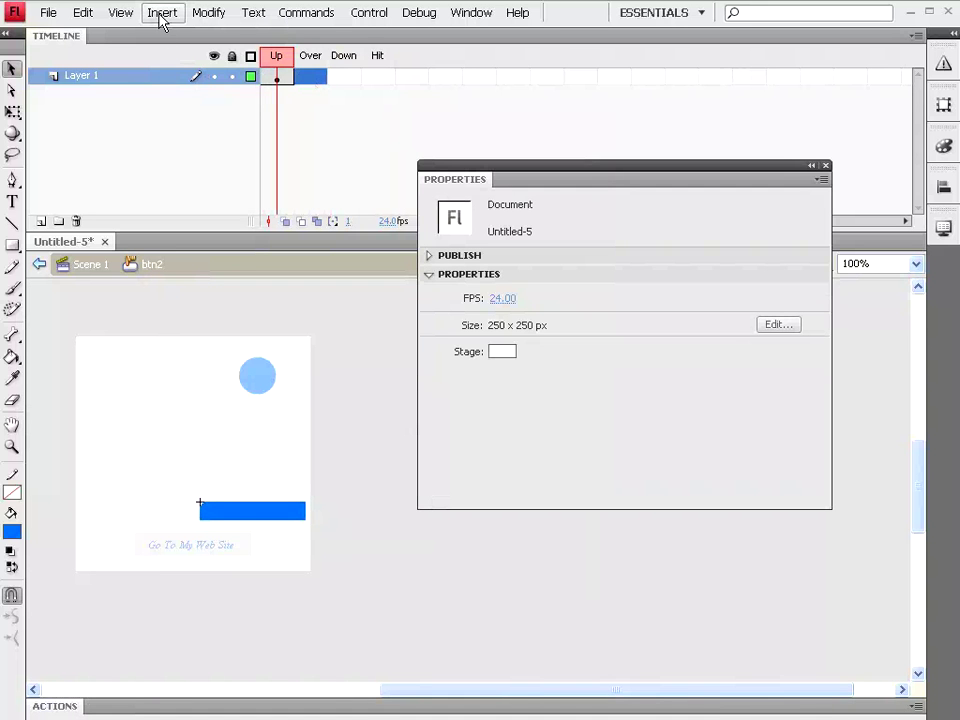
pyautogui.click(162, 18)
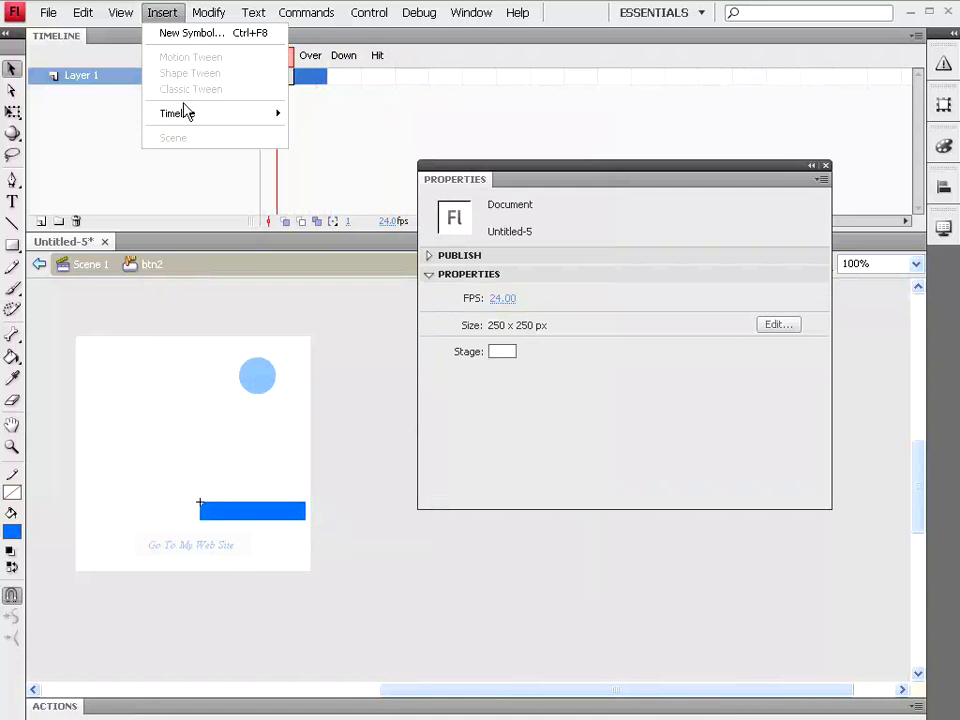
pyautogui.moveTo(210, 113)
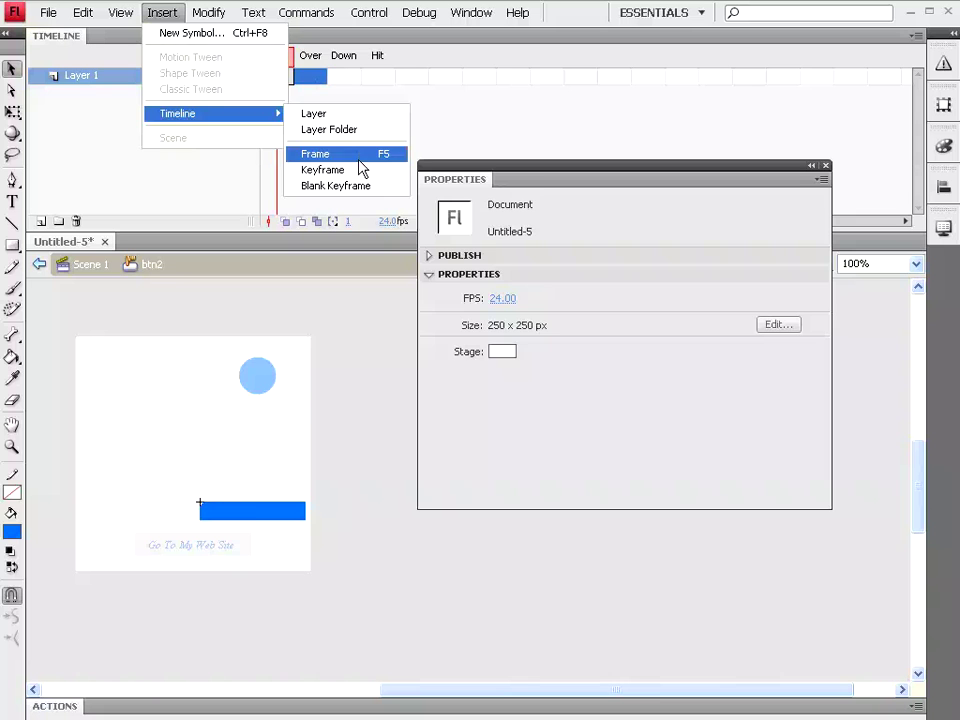
pyautogui.click(358, 170)
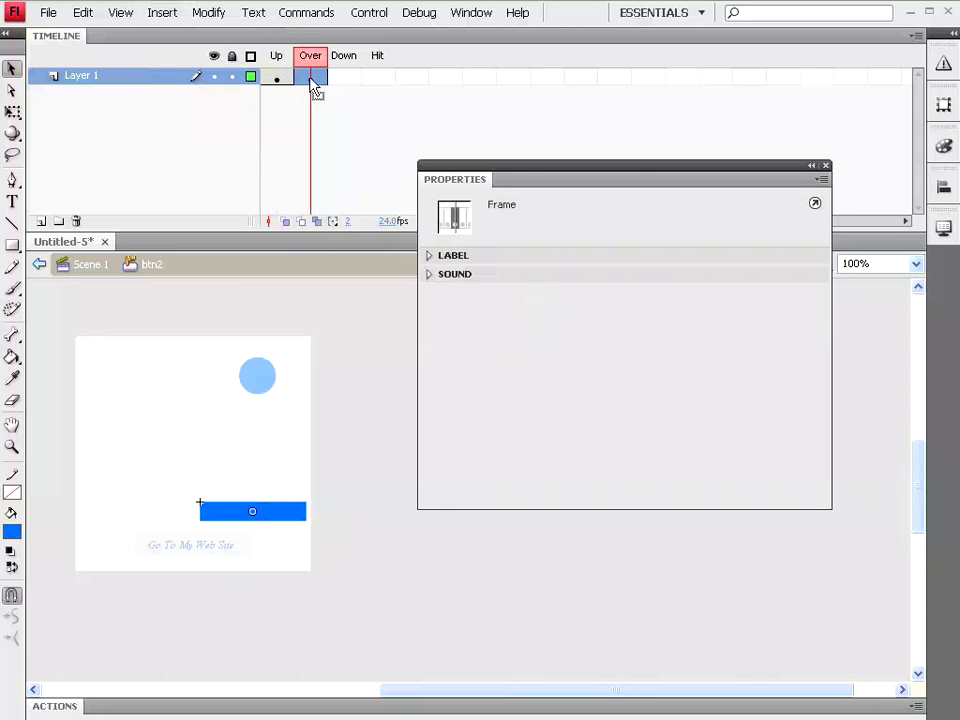
# Step: Place a grap2 instance from the Library in the Over state and delete the Mc2 bar
pyautogui.click(470, 12)
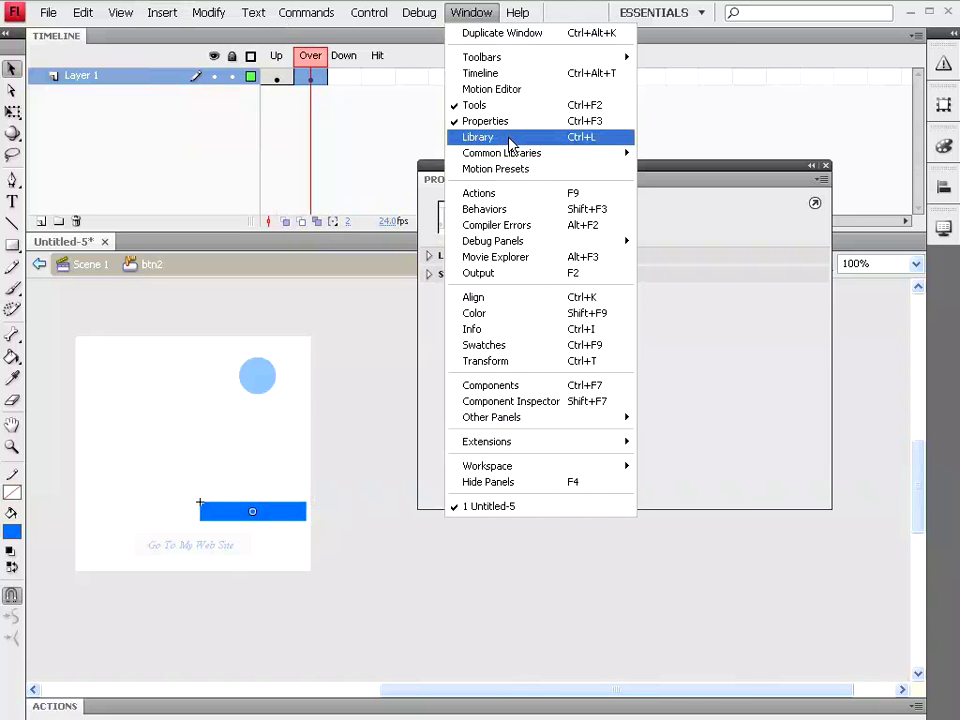
pyautogui.click(510, 144)
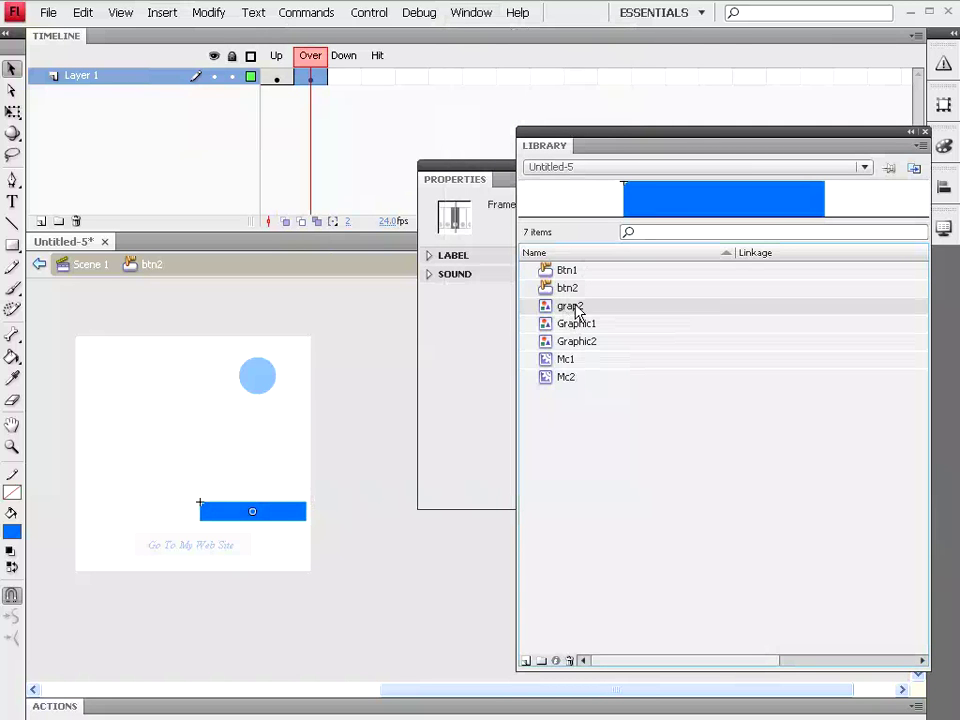
pyautogui.moveTo(575, 311); pyautogui.dragTo(254, 497)
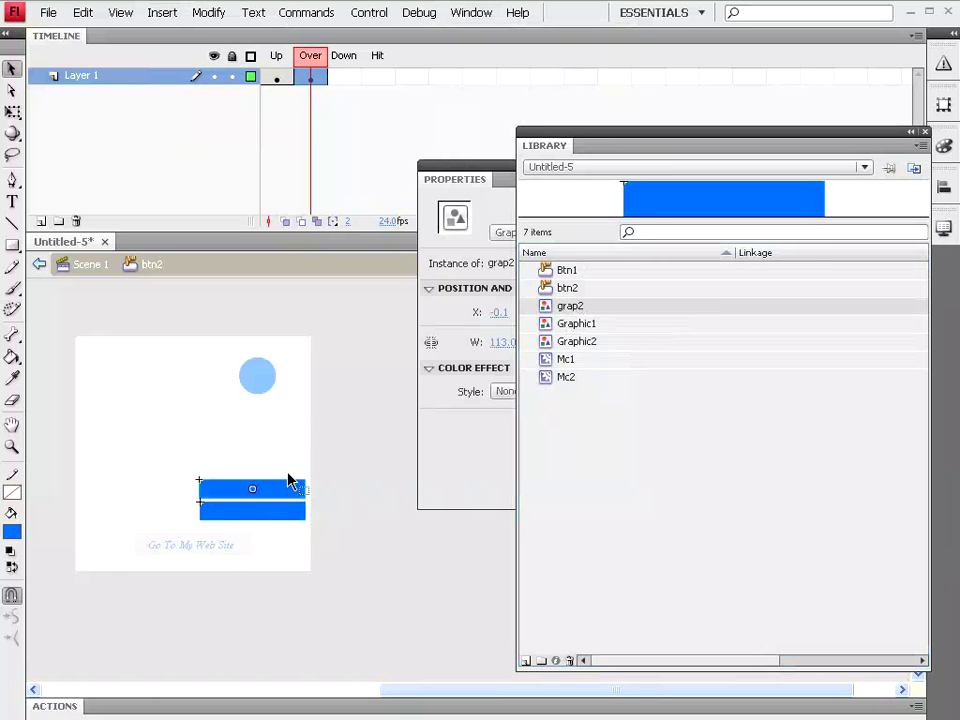
pyautogui.click(317, 96)
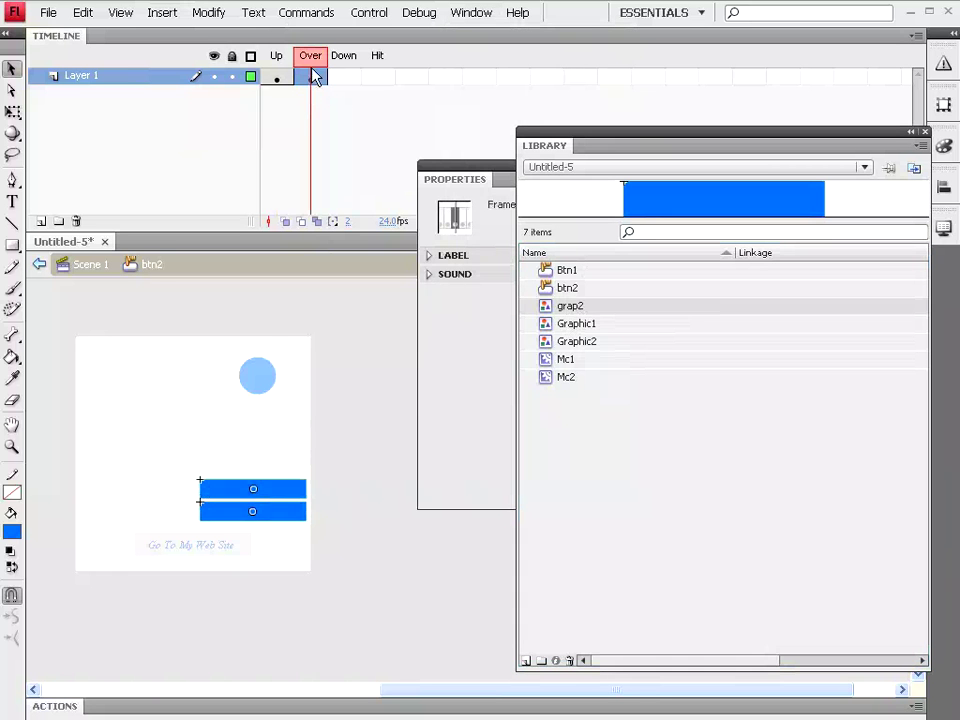
pyautogui.click(276, 465)
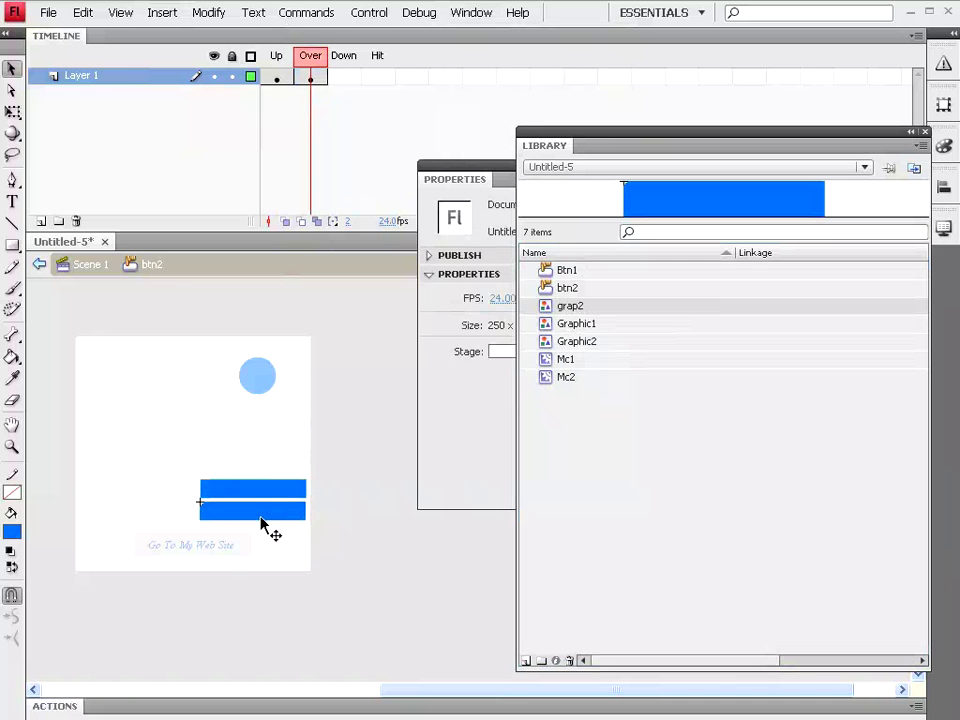
pyautogui.click(262, 512)
pyautogui.press('Delete')
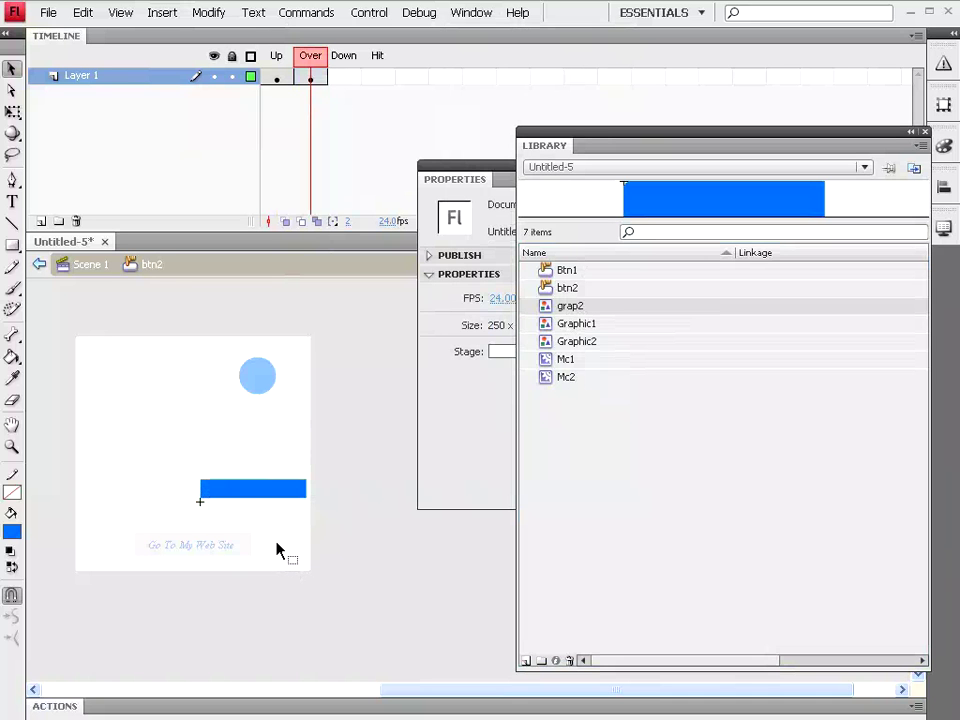
# Step: Nudge the grap2 bar into alignment with the arrow keys, then return to Scene 1
pyautogui.click(252, 501)
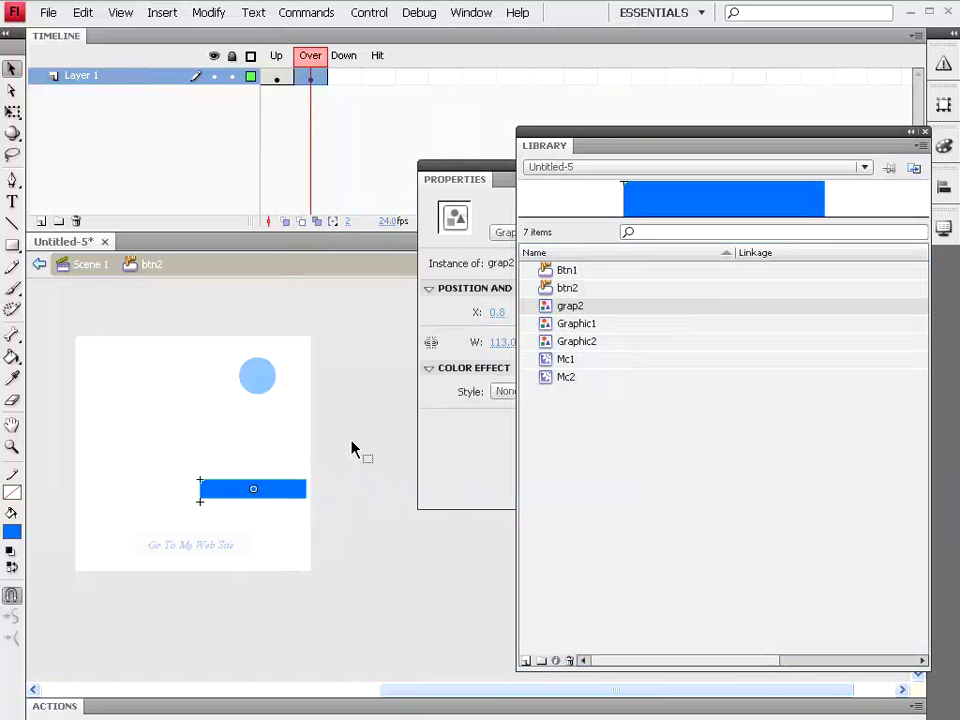
pyautogui.press('Down')
pyautogui.press('Down')
pyautogui.press('Down')
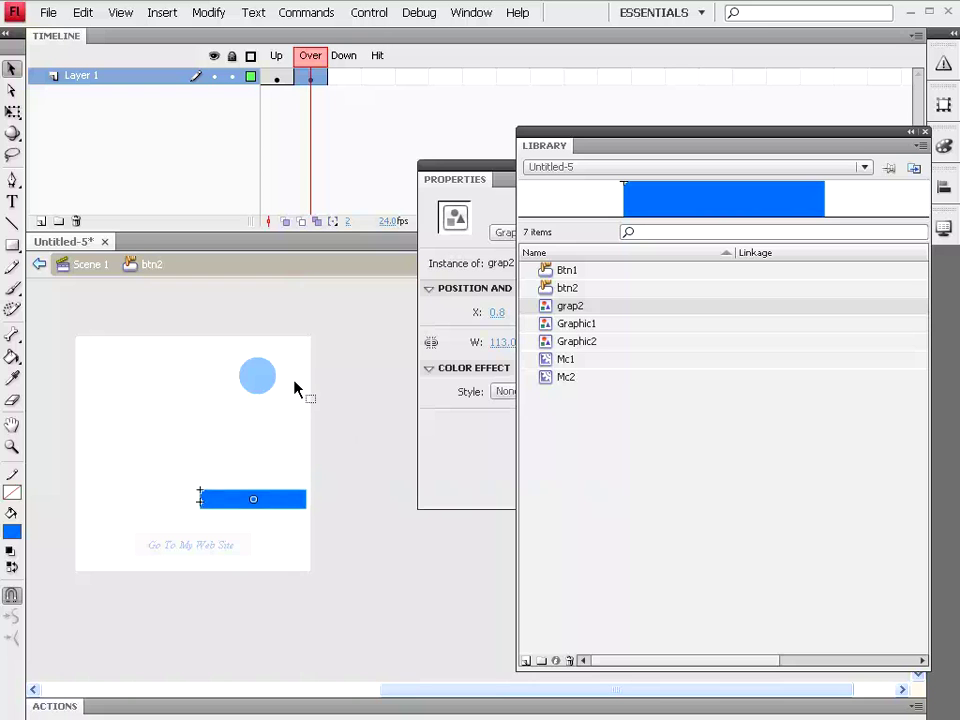
pyautogui.press('Down')
pyautogui.press('Down')
pyautogui.press('Down')
pyautogui.press('Down')
pyautogui.press('Down')
pyautogui.press('Down')
pyautogui.press('Down')
pyautogui.press('Down')
pyautogui.press('Down')
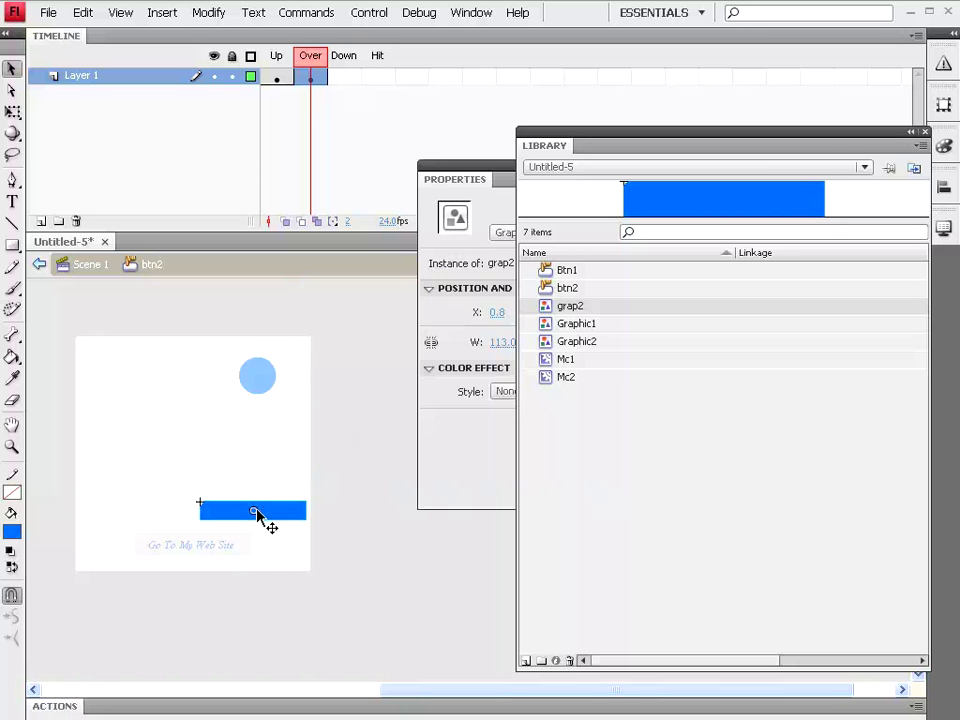
pyautogui.press('Left')
pyautogui.press('Left')
pyautogui.press('Left')
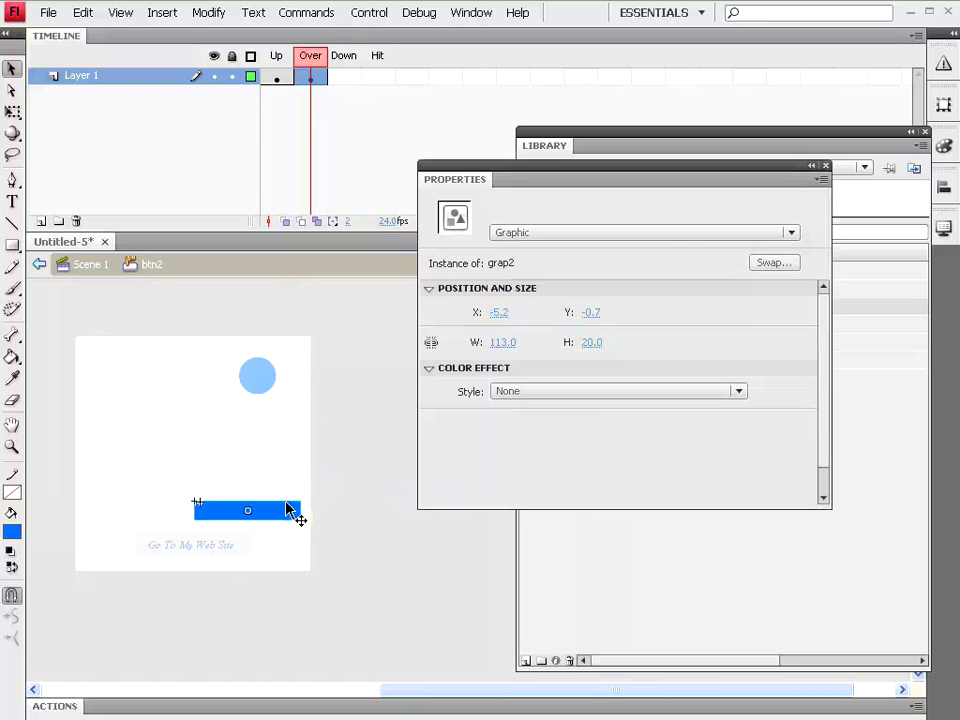
pyautogui.press('Right')
pyautogui.press('Right')
pyautogui.press('Right')
pyautogui.click(92, 266)
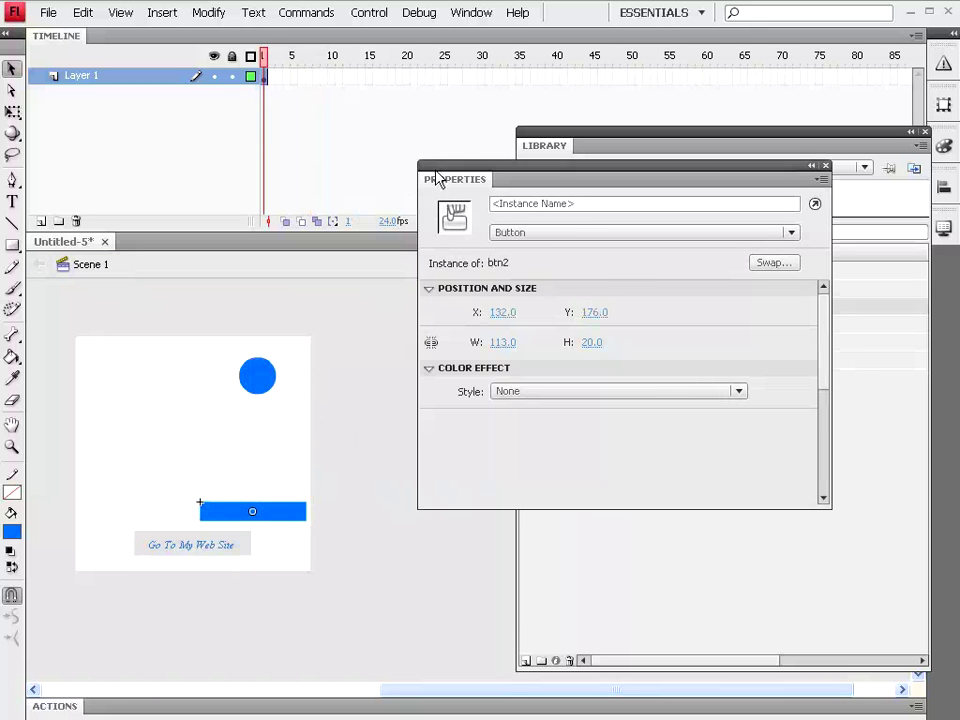
# Step: Run Control > Test Movie to play the banner in a preview window
pyautogui.click(370, 20)
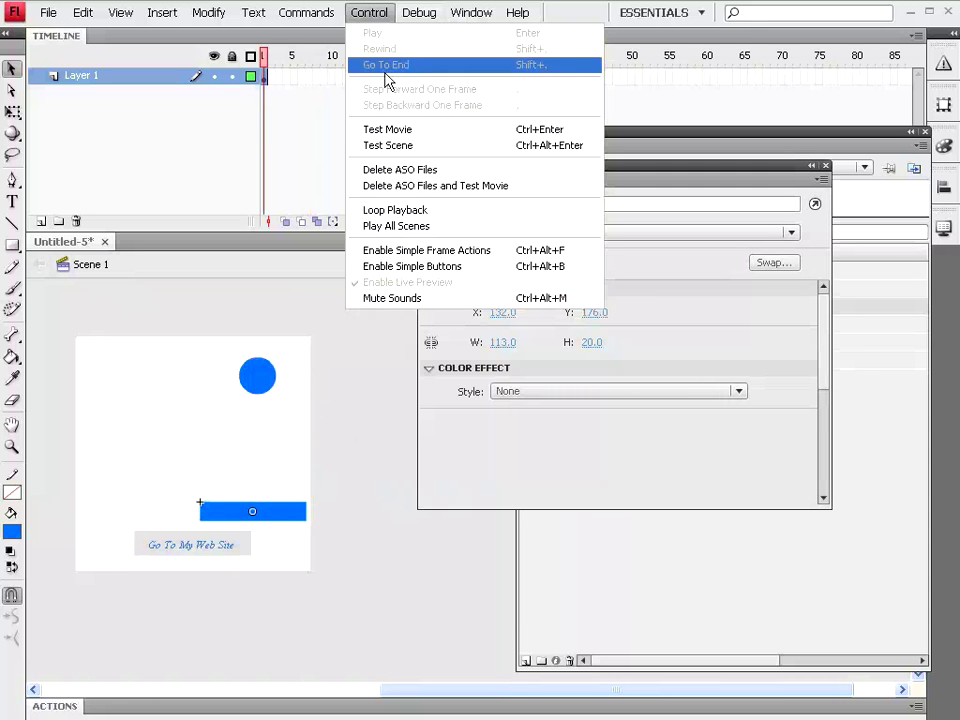
pyautogui.click(386, 133)
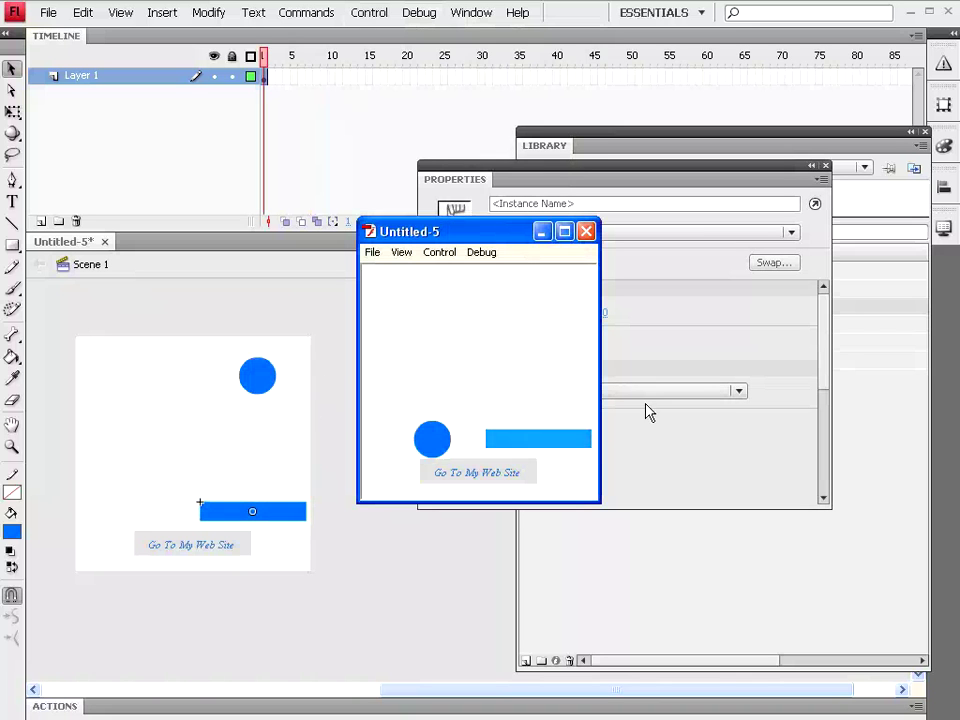